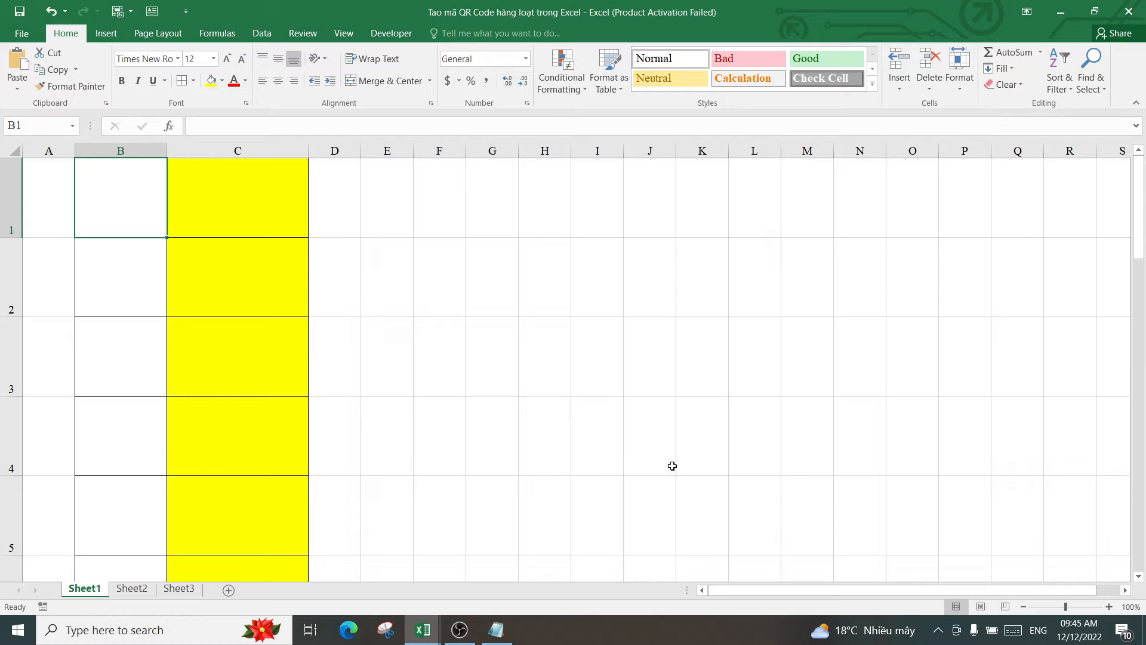
# Bring the Notepad window holding the GenerateQR VBA code in front of the Excel sheet
pyautogui.click(485, 633)
pyautogui.click(675, 313)
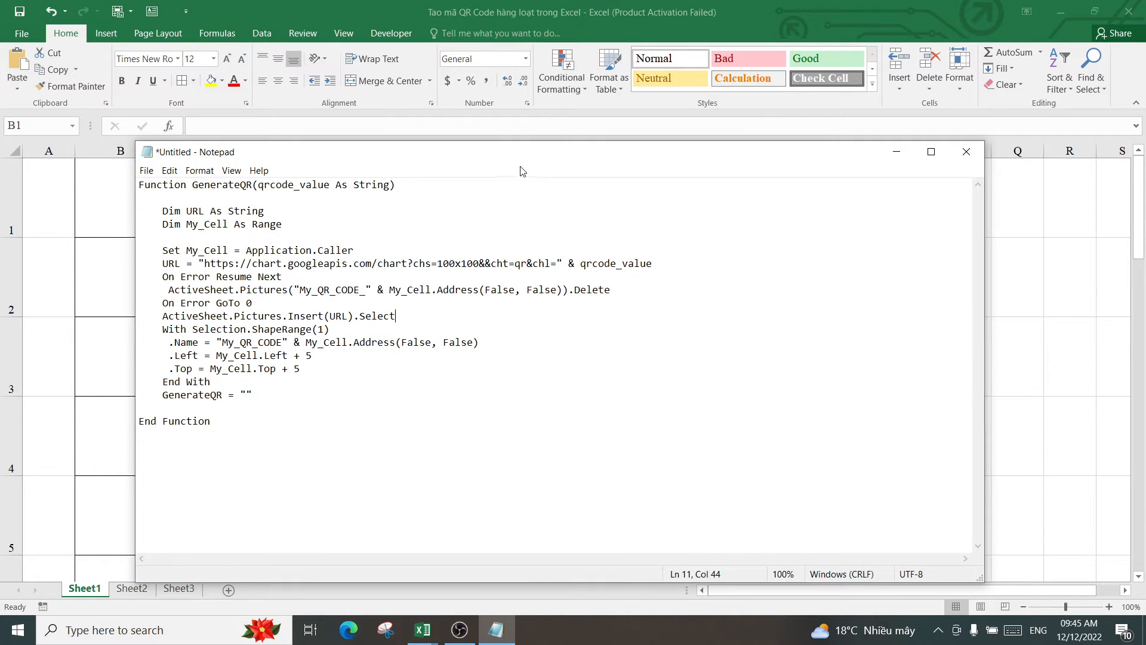
# Reposition the Notepad code window, then minimize it to reveal the yellow-column Excel sheet
pyautogui.moveTo(507, 157); pyautogui.dragTo(715, 131)
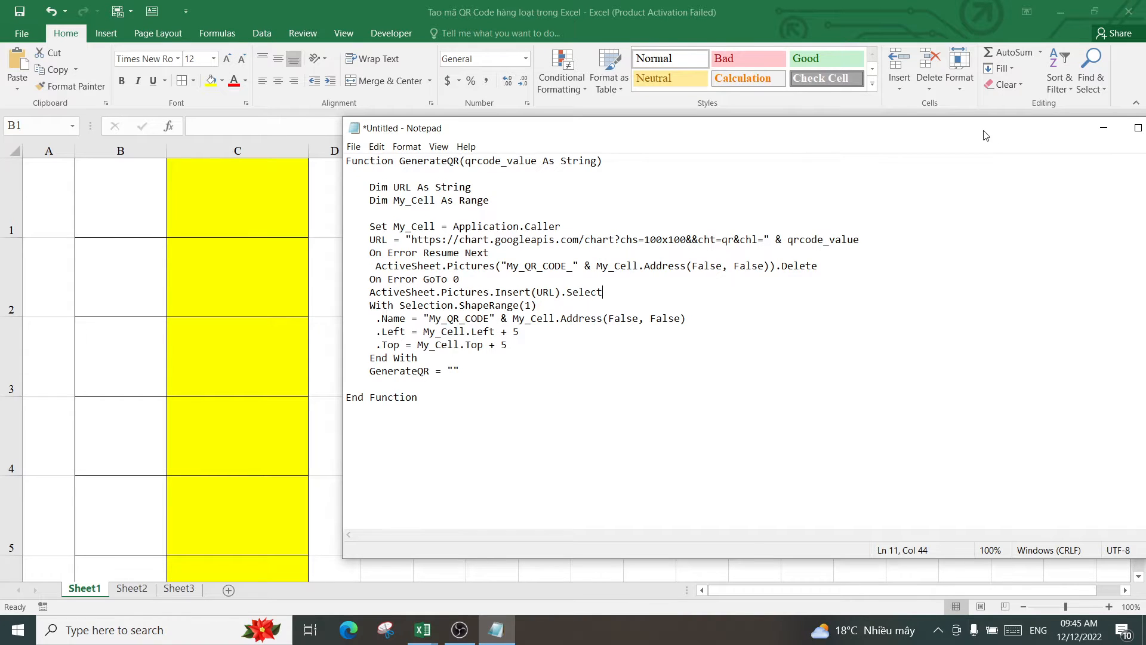
pyautogui.moveTo(986, 135); pyautogui.dragTo(979, 168)
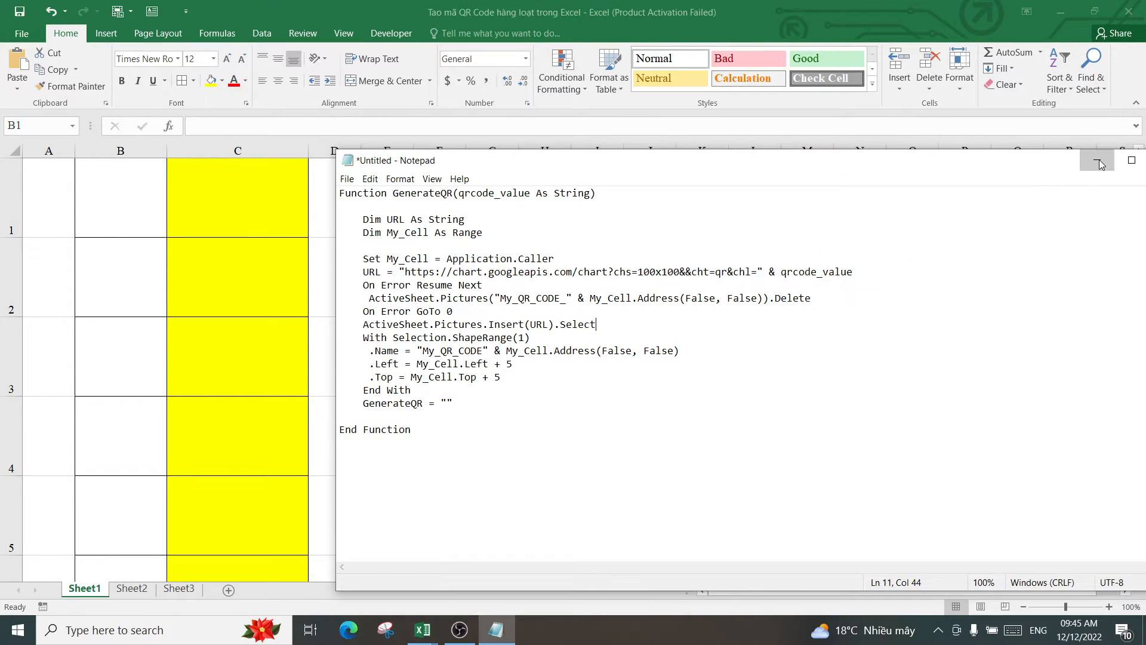
pyautogui.click(1098, 162)
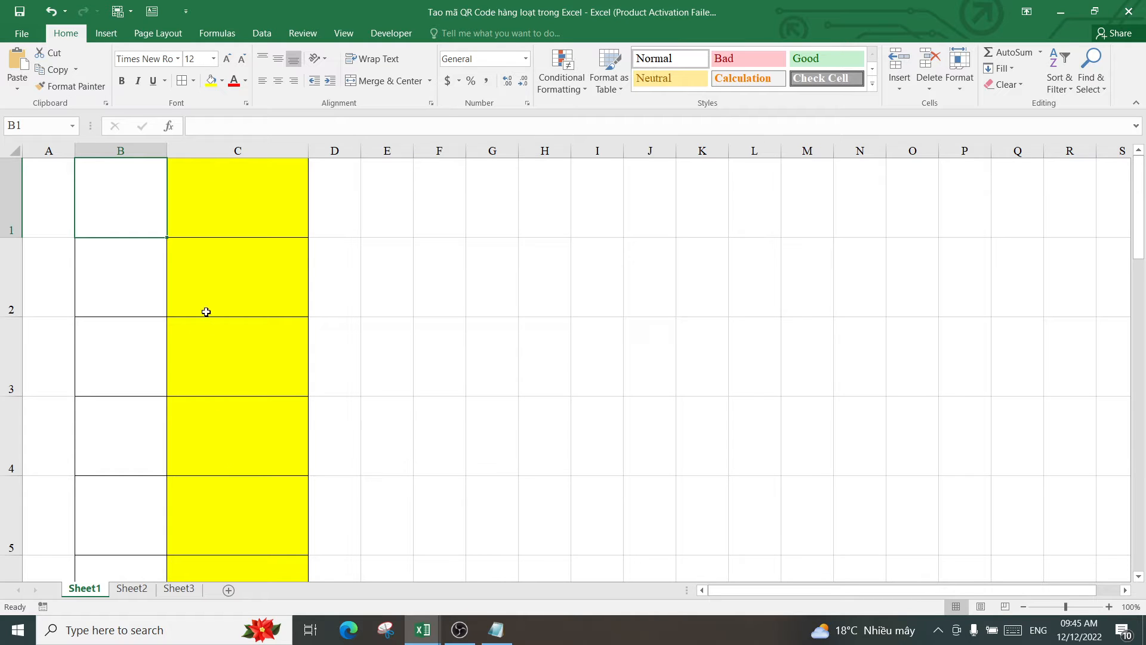
pyautogui.write('145;kjoh')
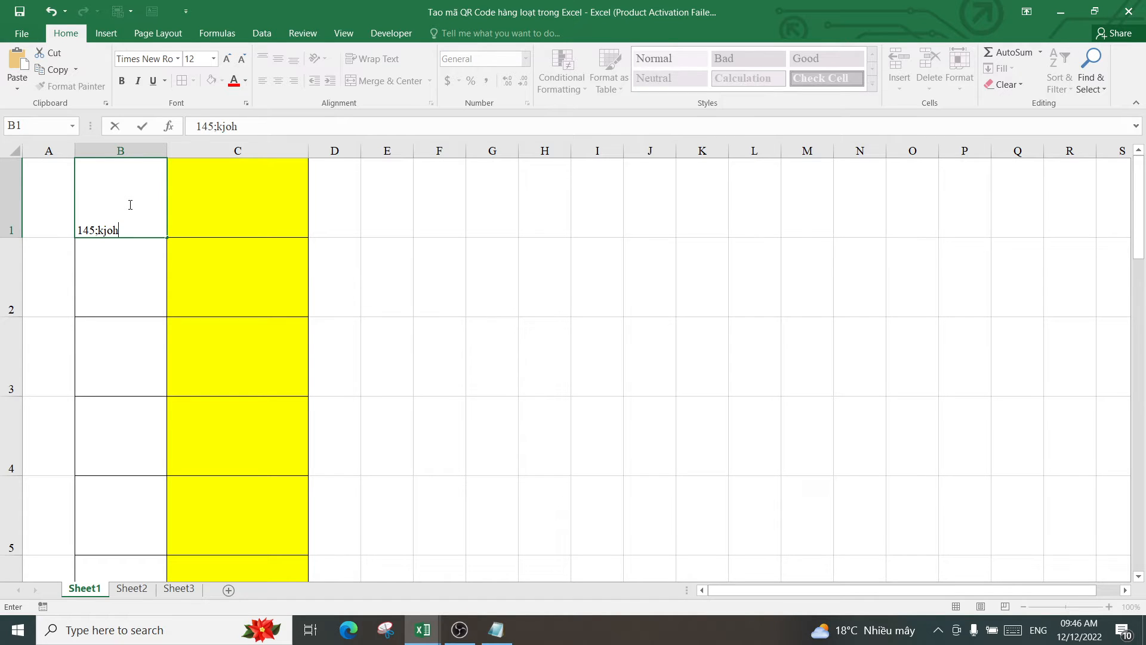
pyautogui.press('Return')
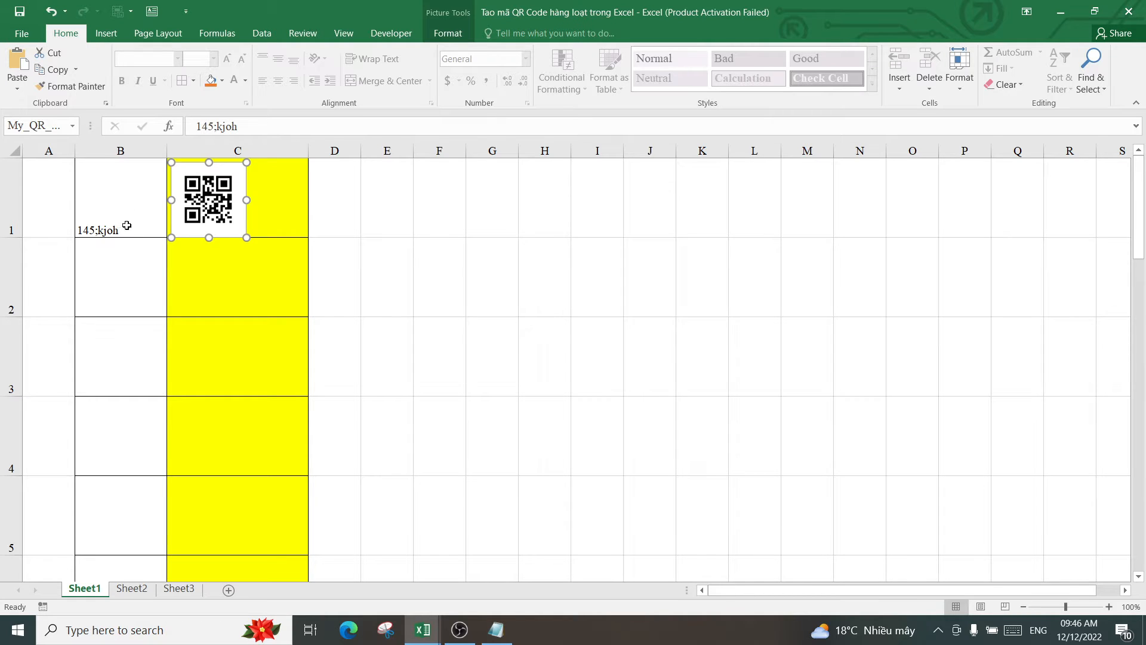
pyautogui.click(123, 261)
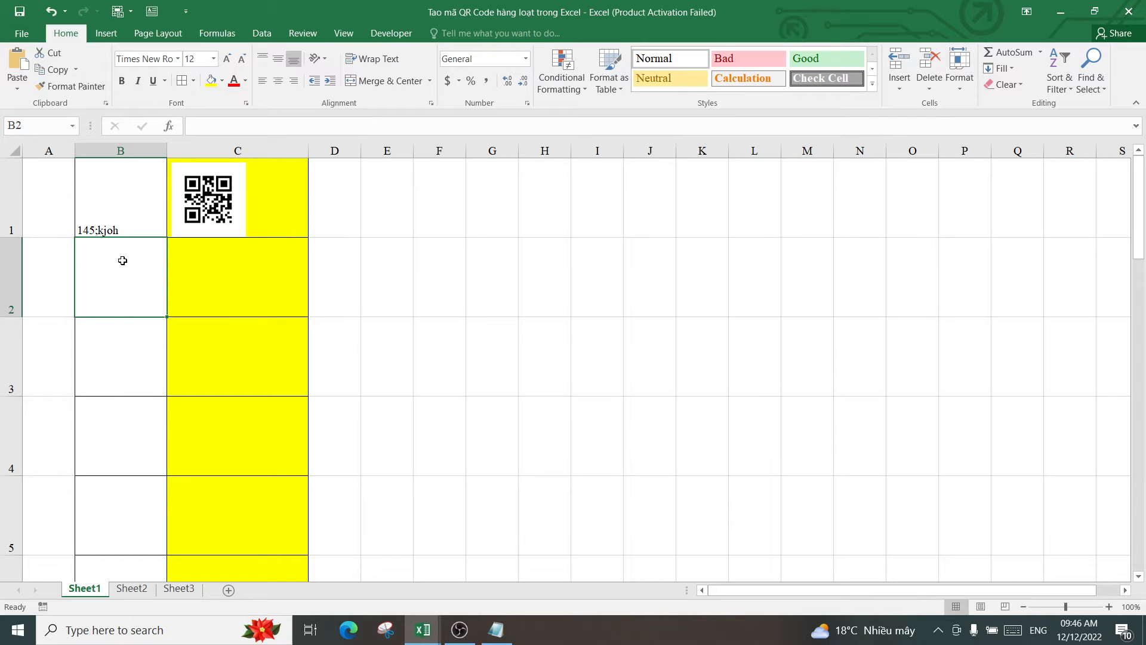
pyautogui.write('8593826')
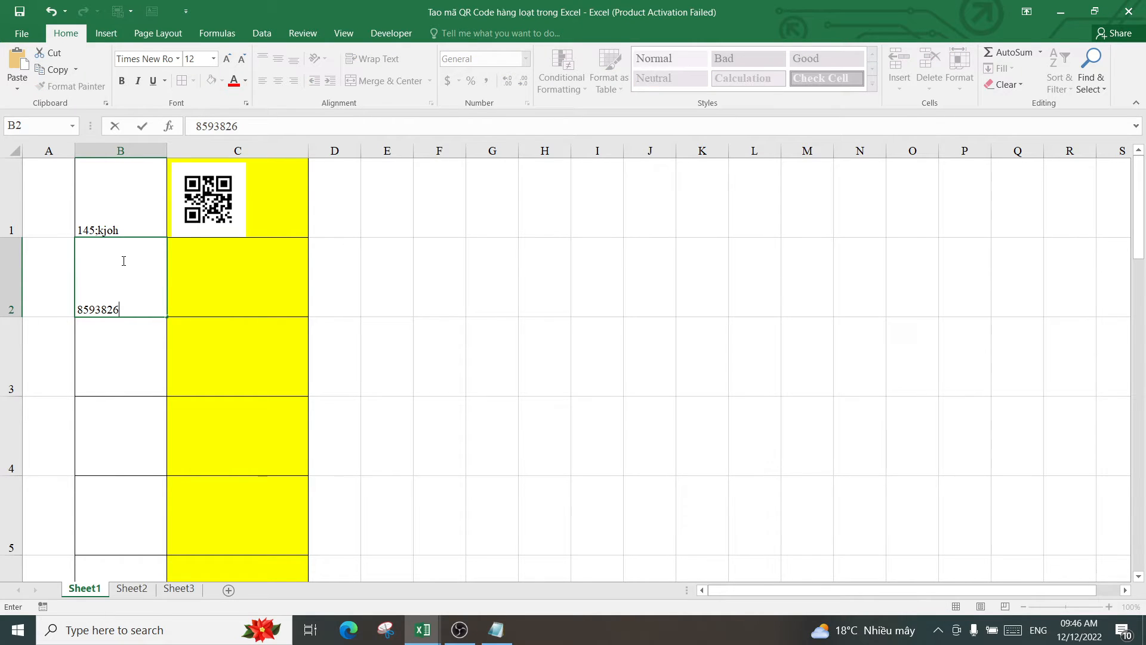
pyautogui.write('432')
pyautogui.hotkey('ctrl', 'Return')
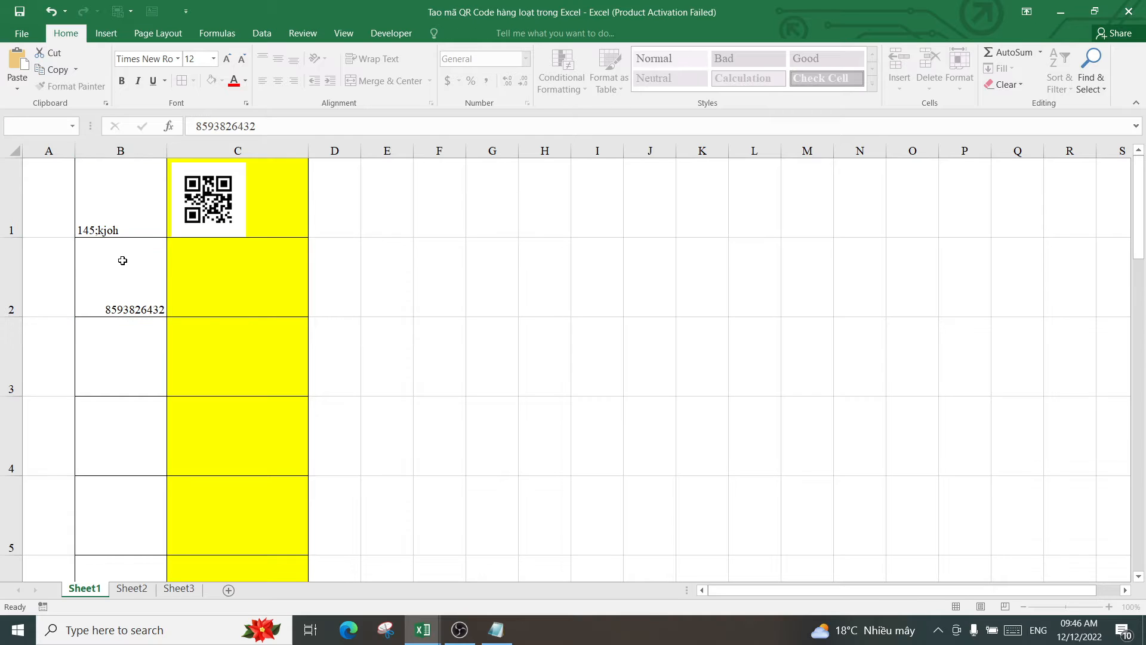
# Enter 45896320, 'gyiytfdétg' and 'fthrfsbhnm' in B3 to B5 and check the QR codes in column C
pyautogui.click(120, 335)
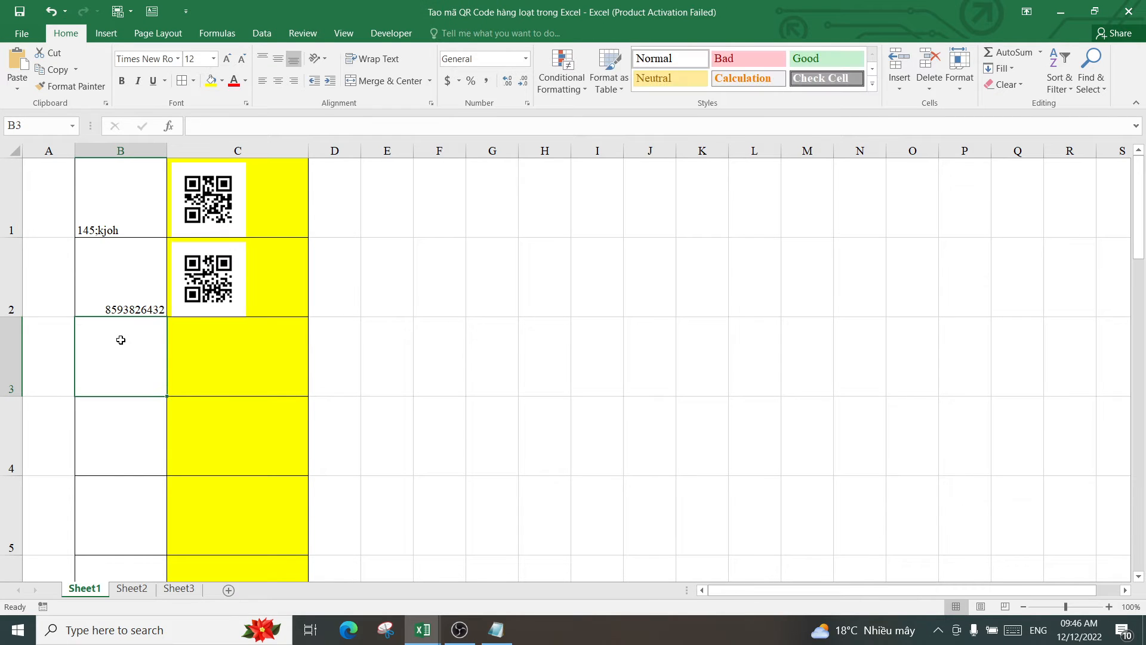
pyautogui.write('45896320')
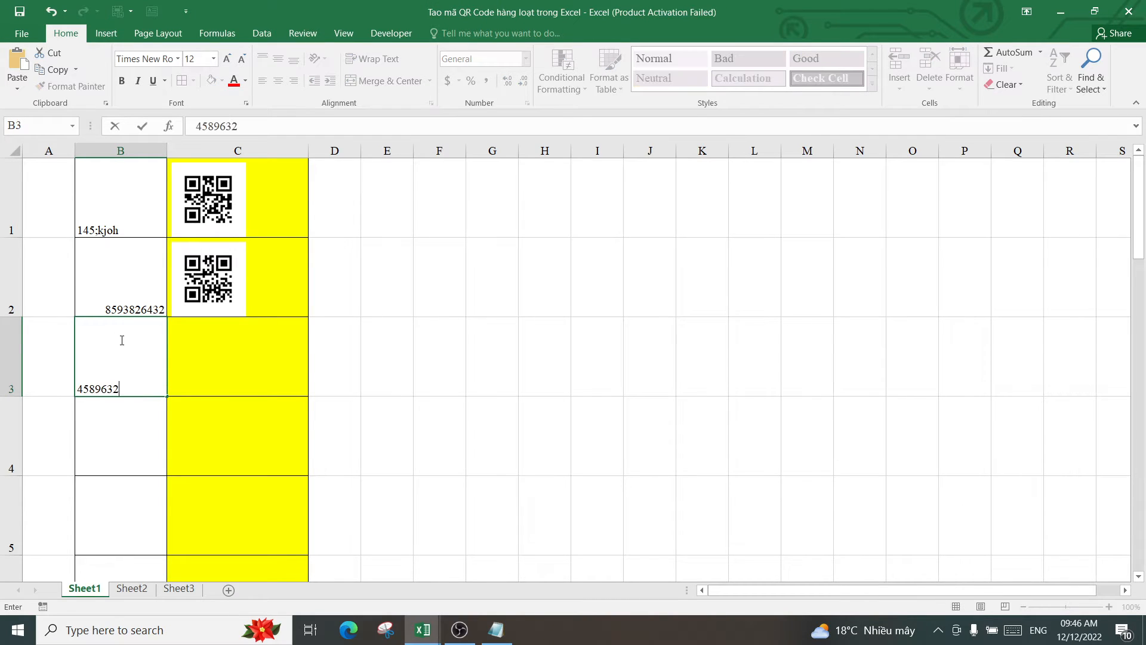
pyautogui.click(125, 427)
pyautogui.write('gy')
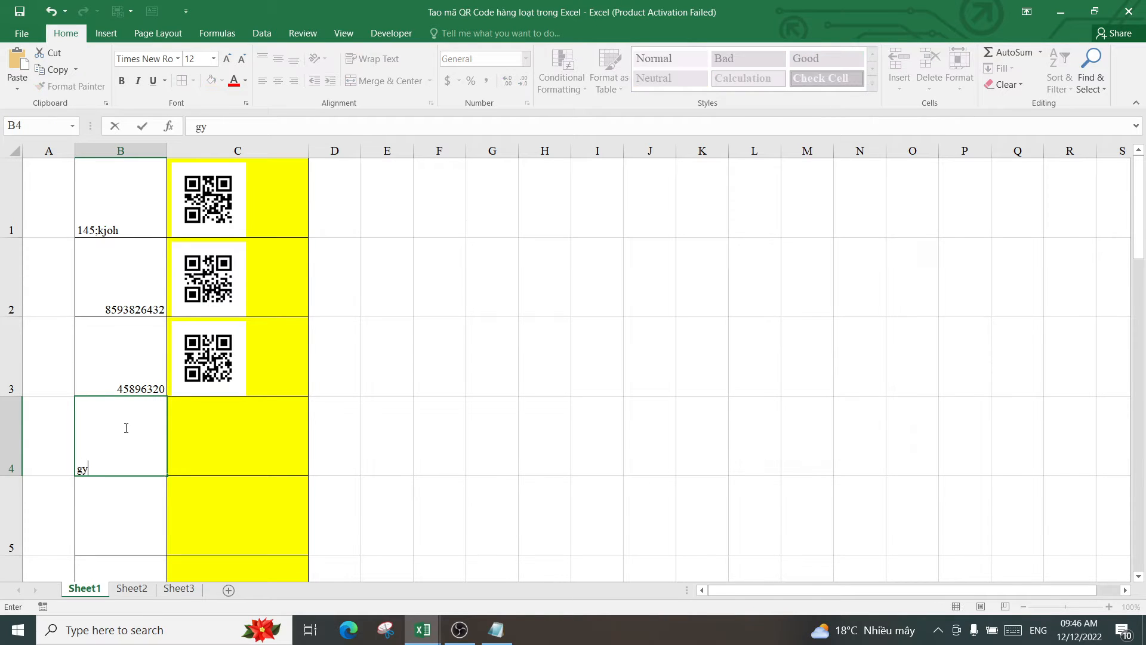
pyautogui.write('iytfdétg')
pyautogui.press('Return')
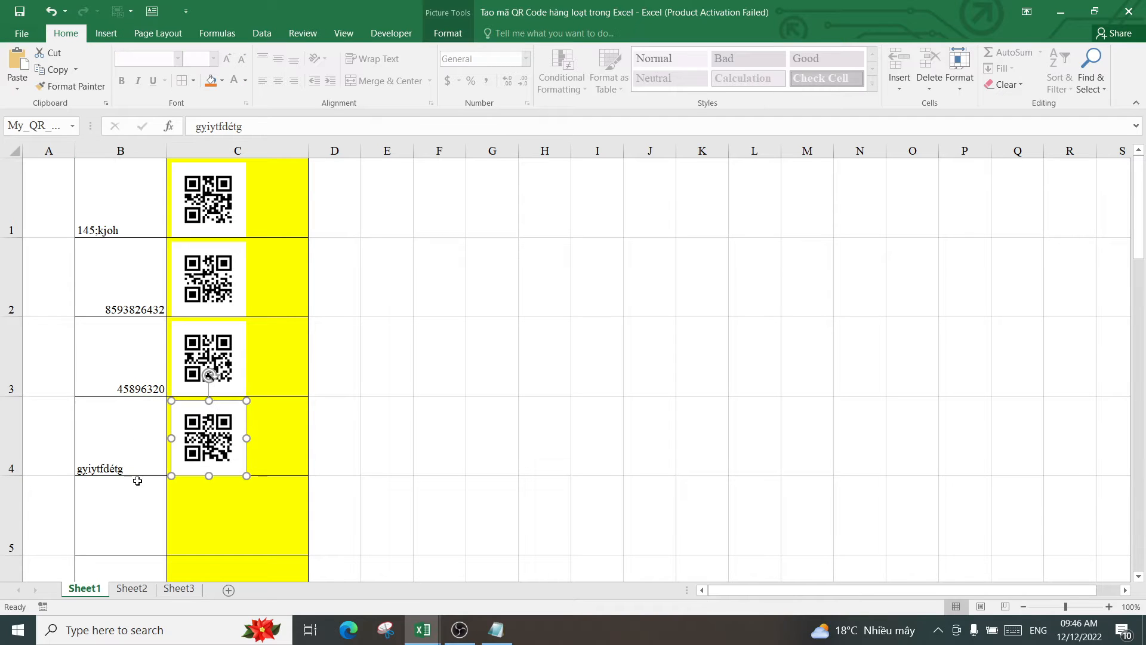
pyautogui.click(134, 489)
pyautogui.write('fth')
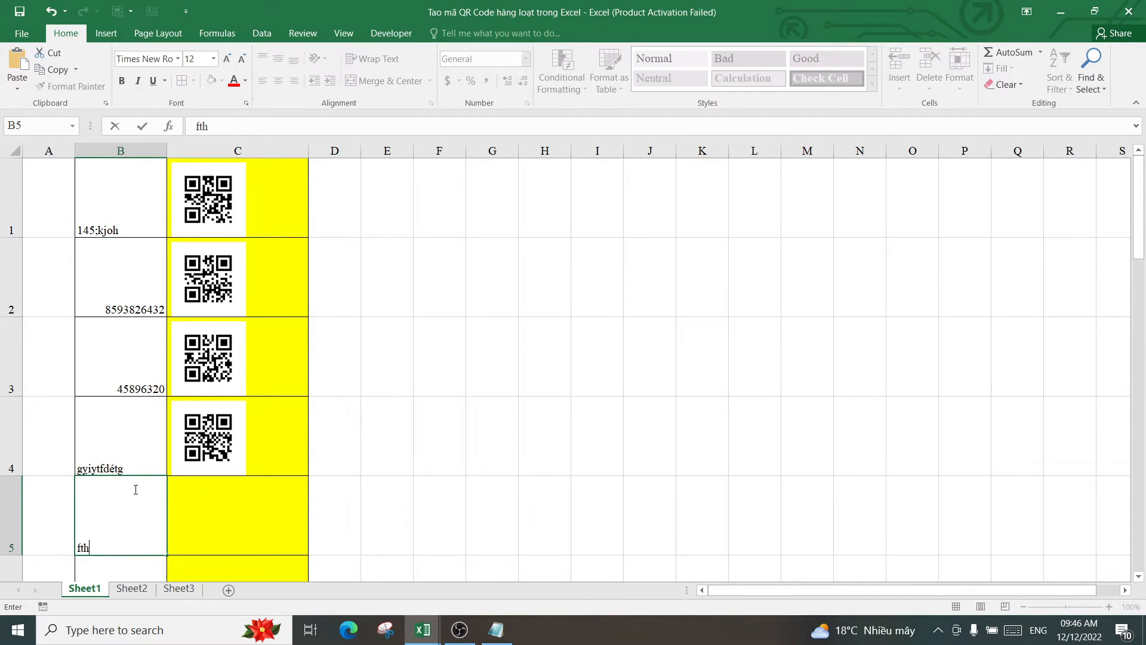
pyautogui.write('rfsbhnm')
pyautogui.press('Return')
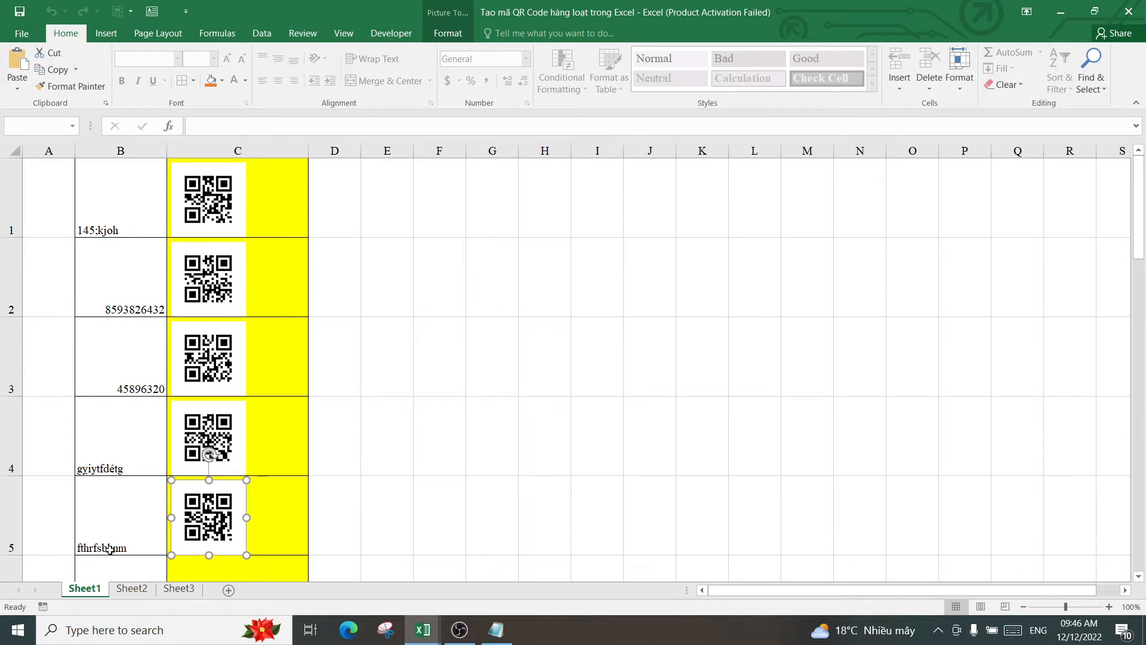
pyautogui.scroll(-1, 227, 509)
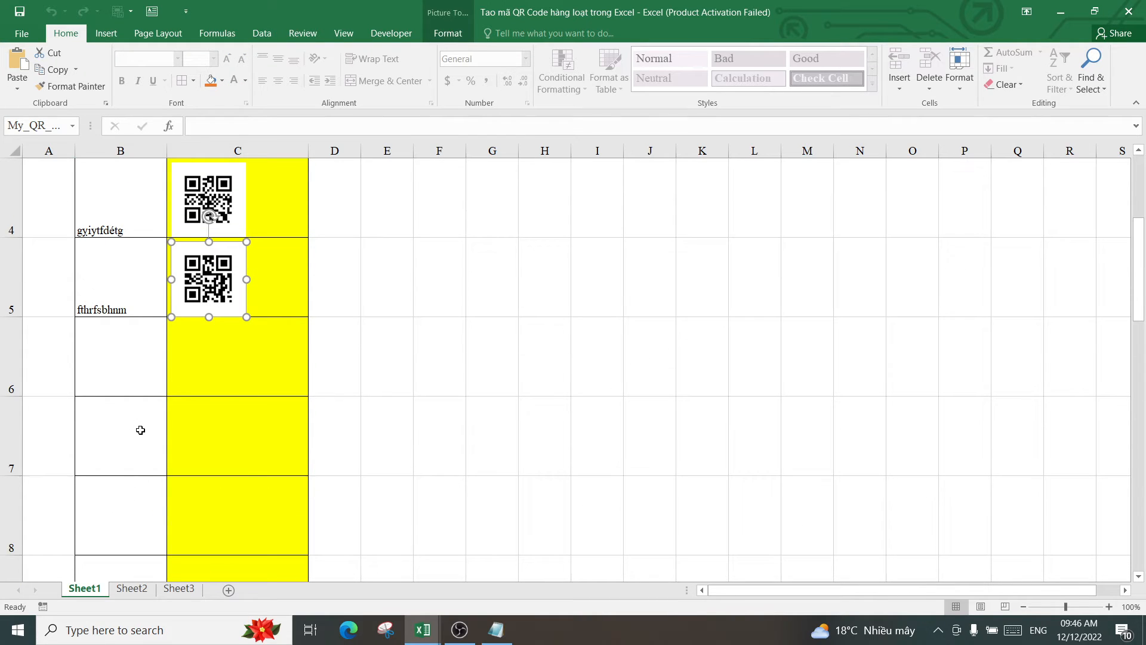
pyautogui.scroll(1, 141, 430)
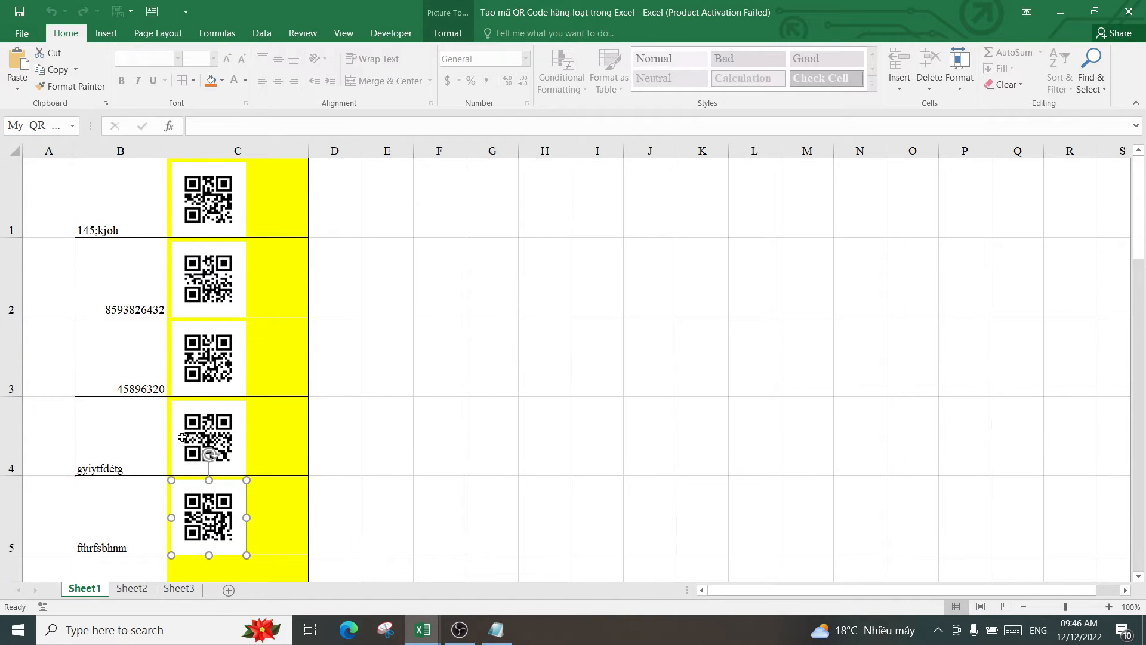
pyautogui.scroll(-3, 179, 422)
pyautogui.scroll(3, 179, 422)
pyautogui.scroll(-2, 129, 412)
pyautogui.scroll(1, 145, 395)
pyautogui.scroll(1, 145, 395)
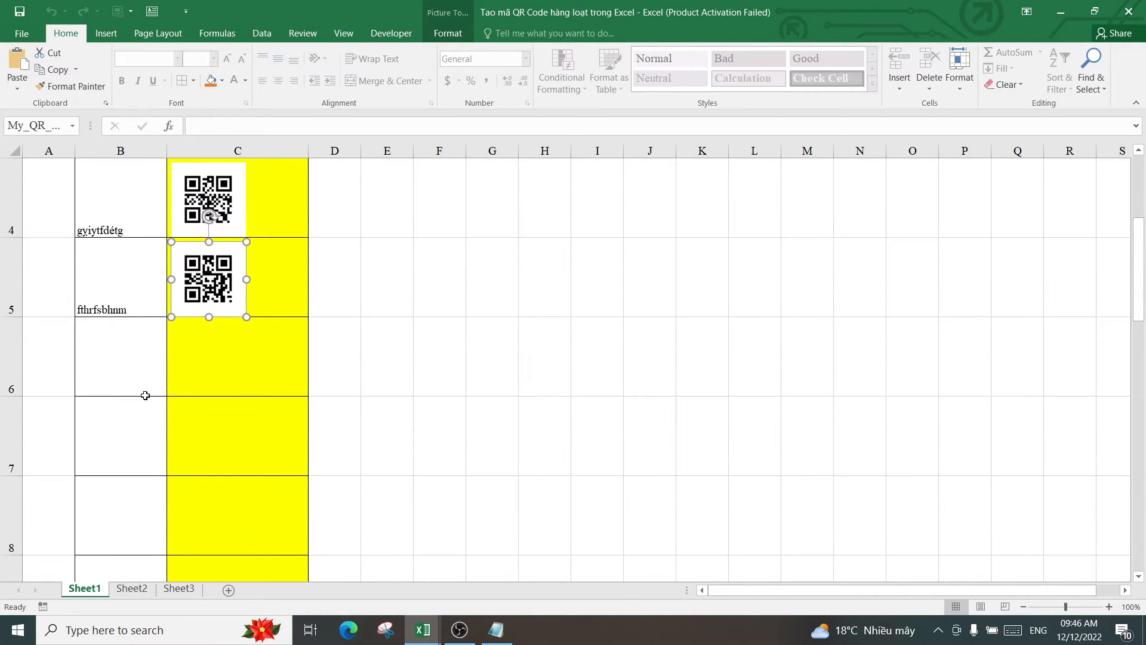
pyautogui.scroll(-3, 146, 395)
pyautogui.click(123, 425)
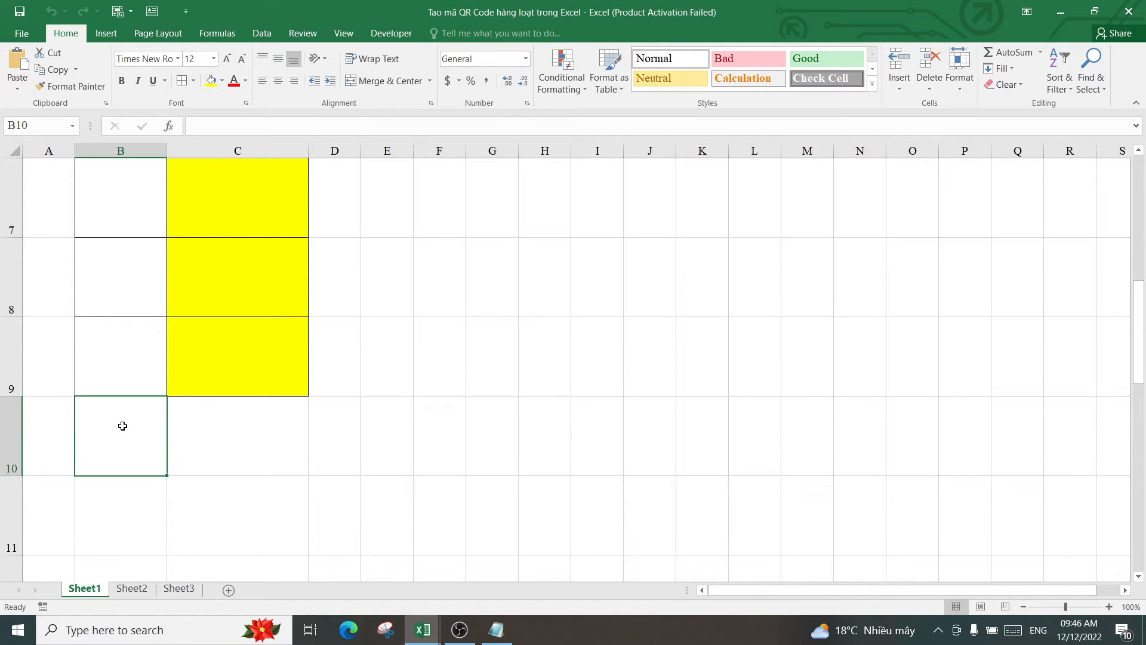
pyautogui.write('jkimhh')
pyautogui.press('Return')
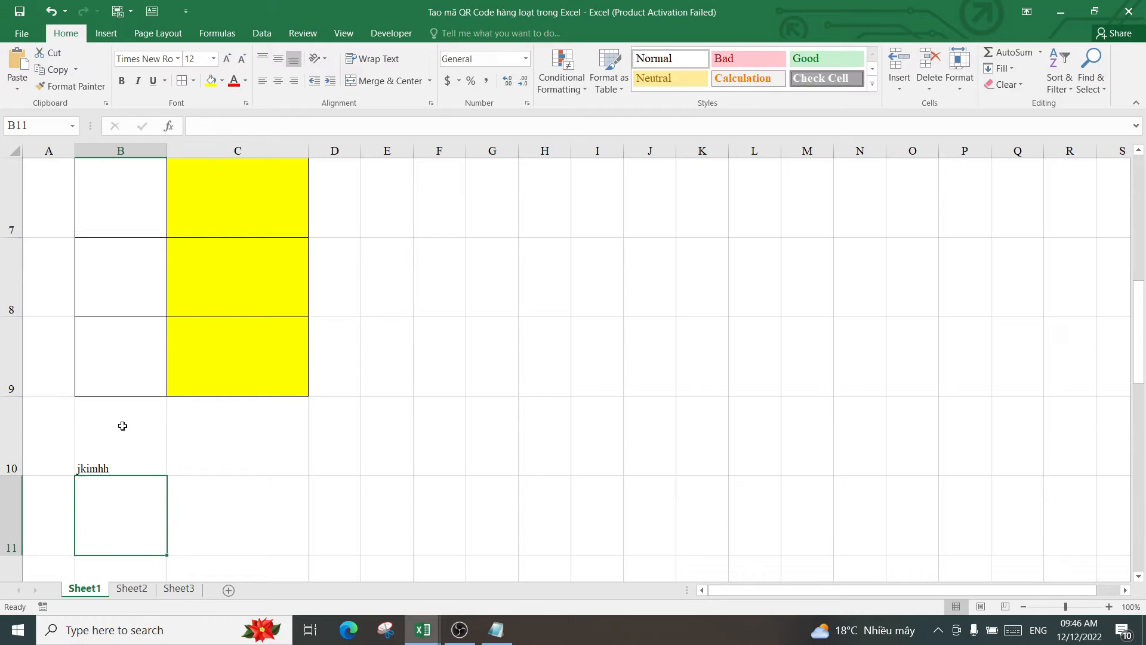
pyautogui.write('bkmb')
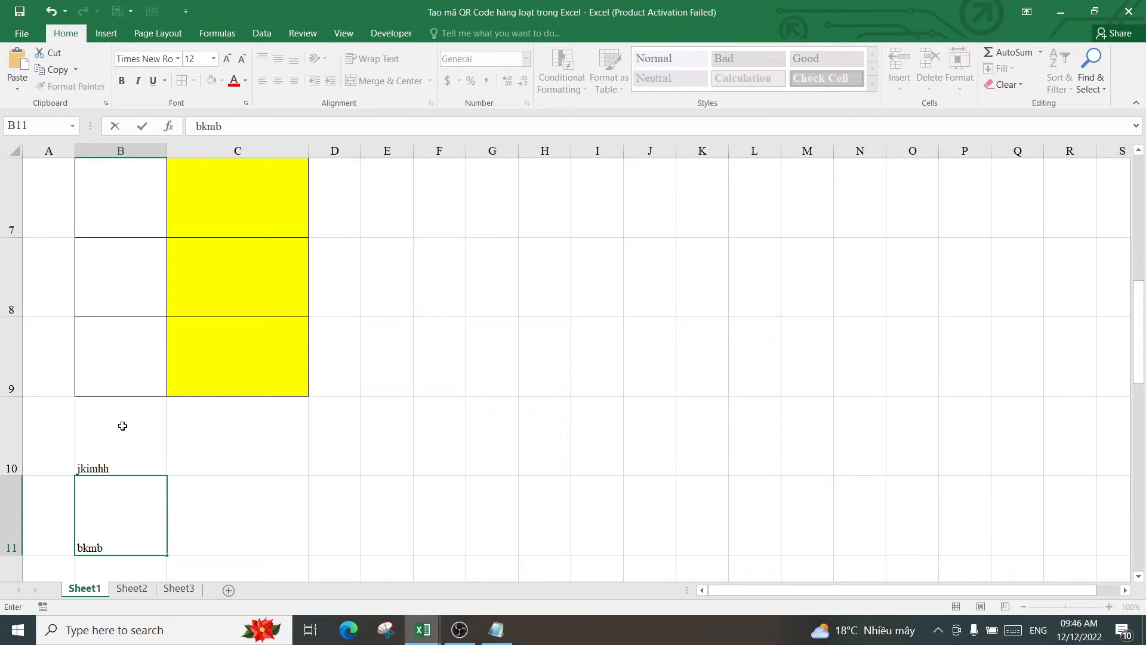
pyautogui.press('Return')
pyautogui.click(231, 330)
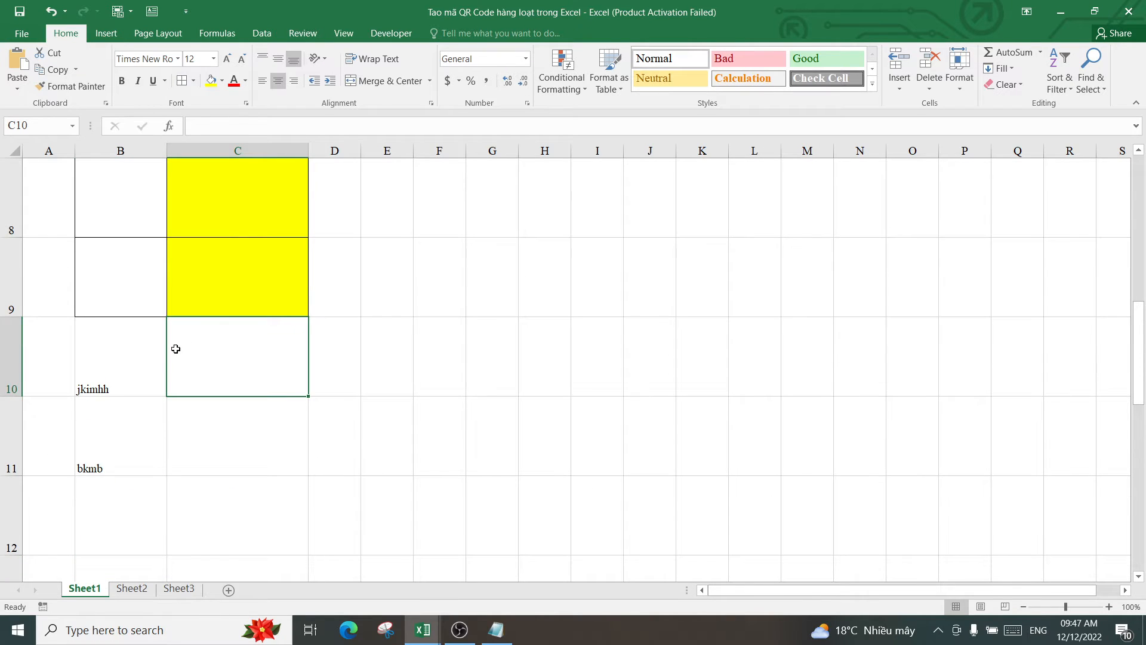
pyautogui.click(218, 292)
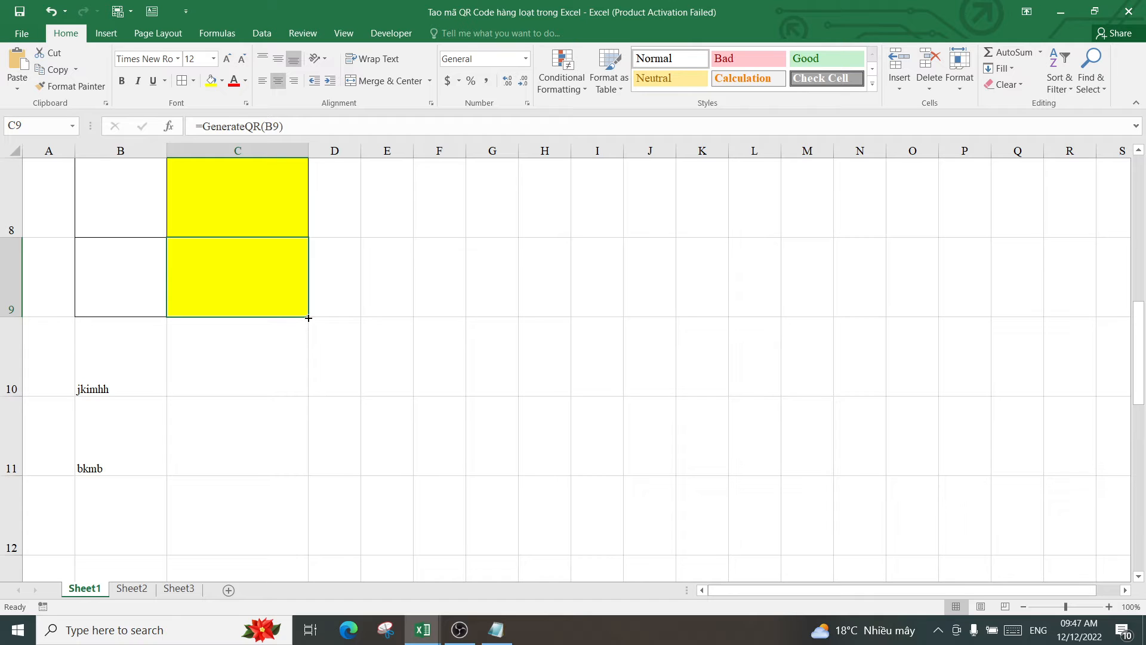
pyautogui.moveTo(308, 318); pyautogui.dragTo(307, 468)
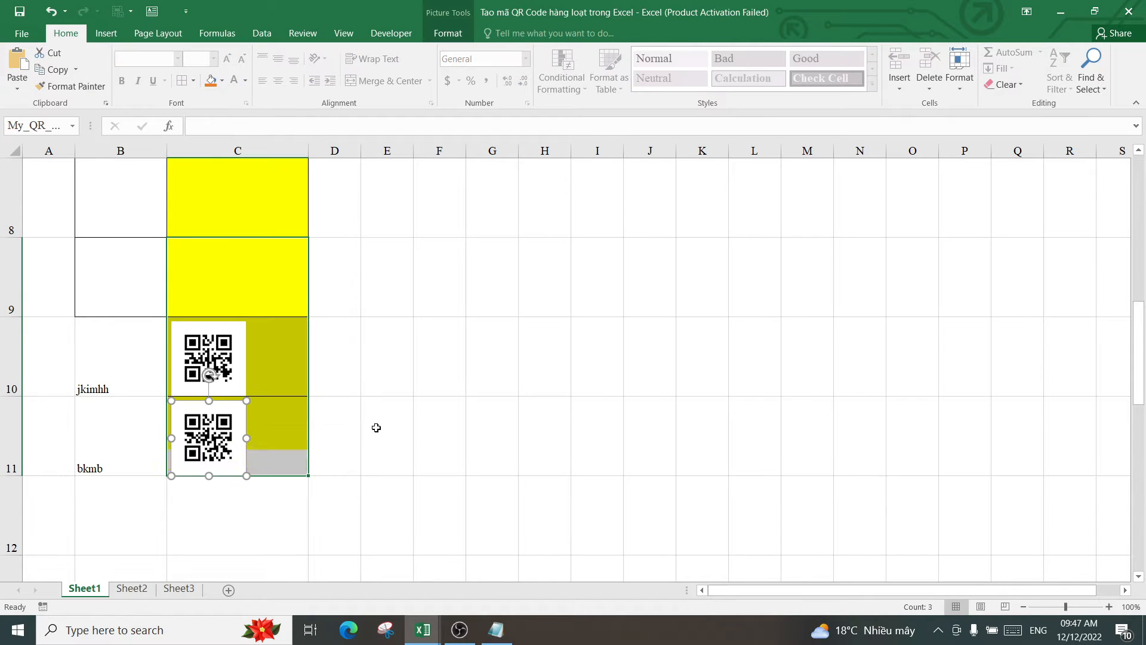
pyautogui.click(275, 373)
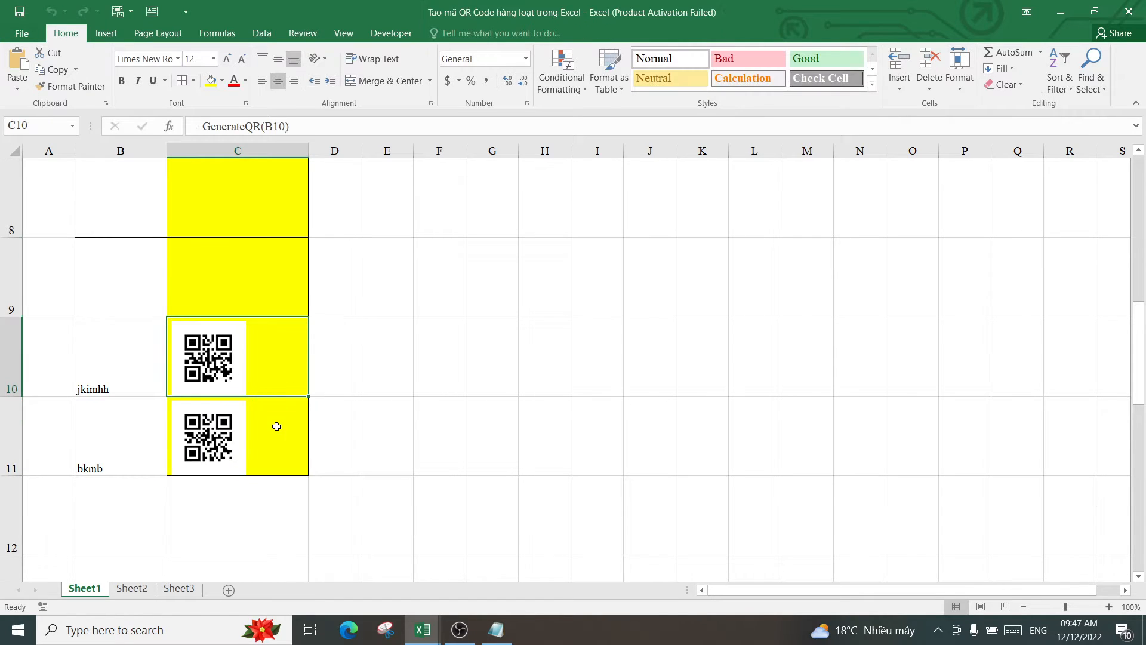
pyautogui.click(276, 427)
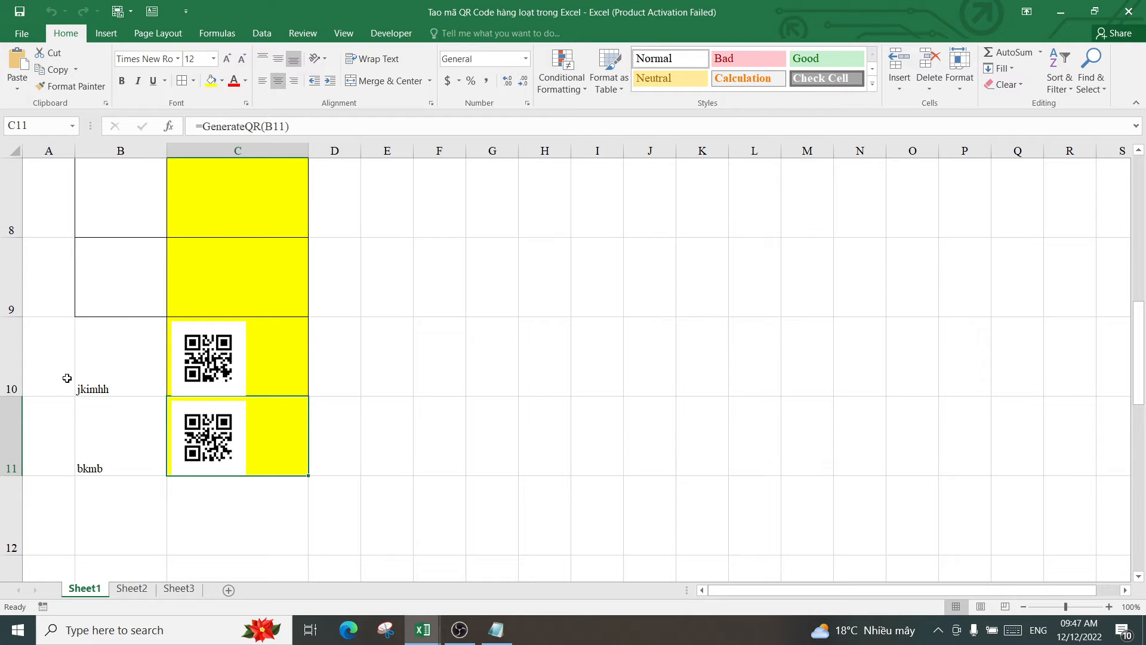
pyautogui.click(99, 361)
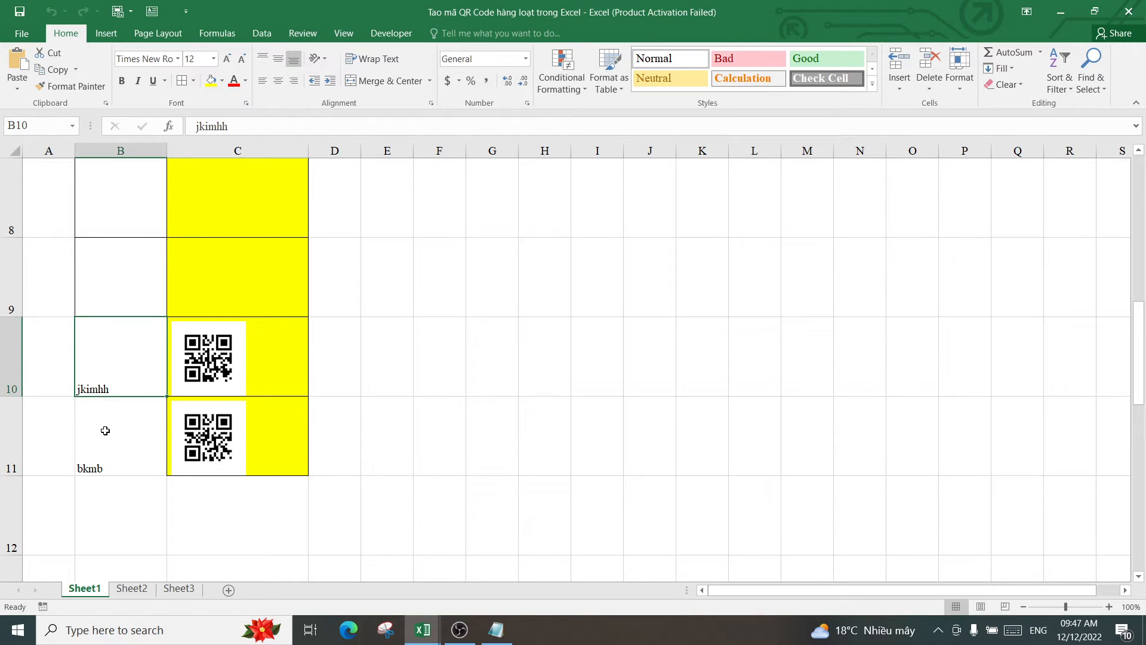
pyautogui.click(106, 434)
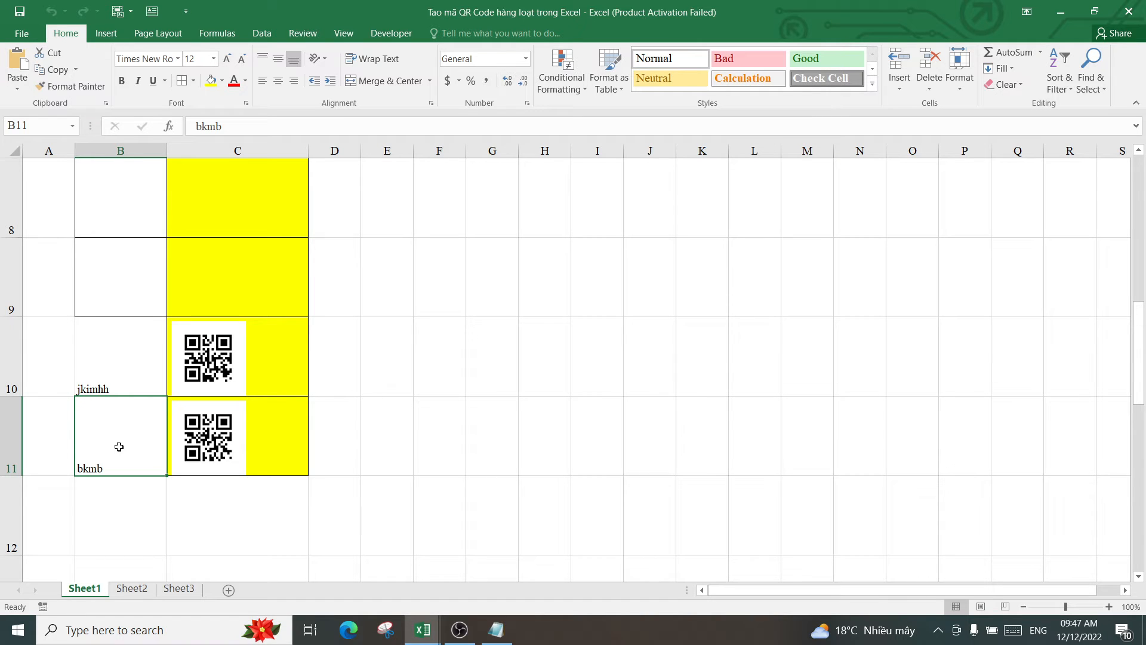
pyautogui.scroll(3, 127, 384)
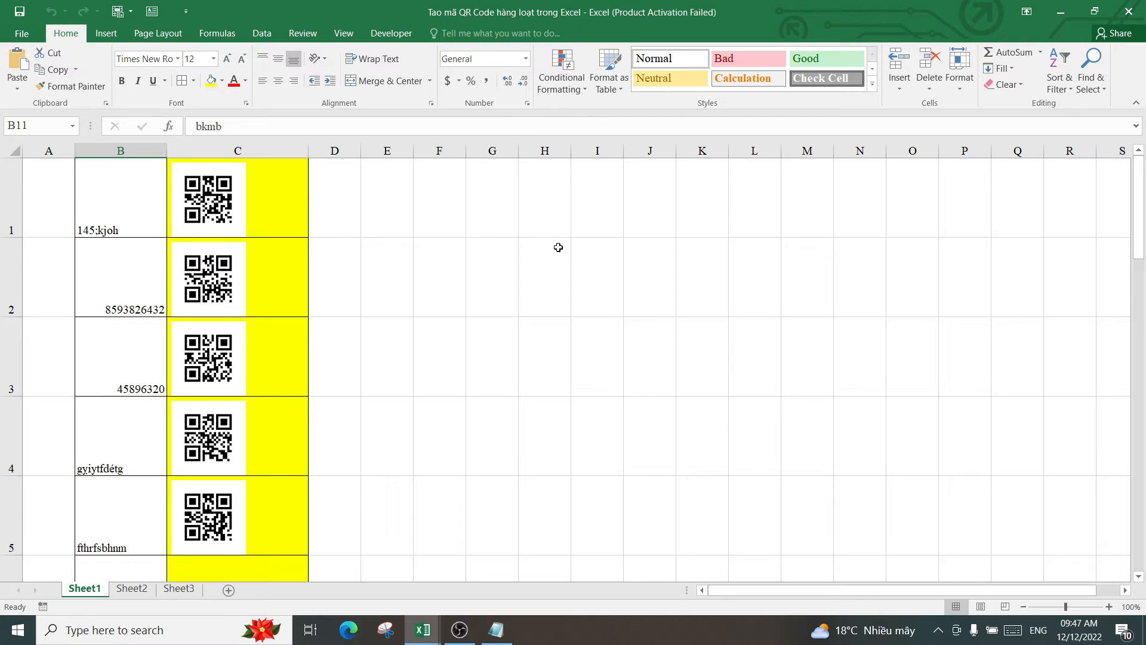
# Close the QR code workbook and relaunch Excel 2016 with a blank workbook, selecting F5
pyautogui.click(1131, 12)
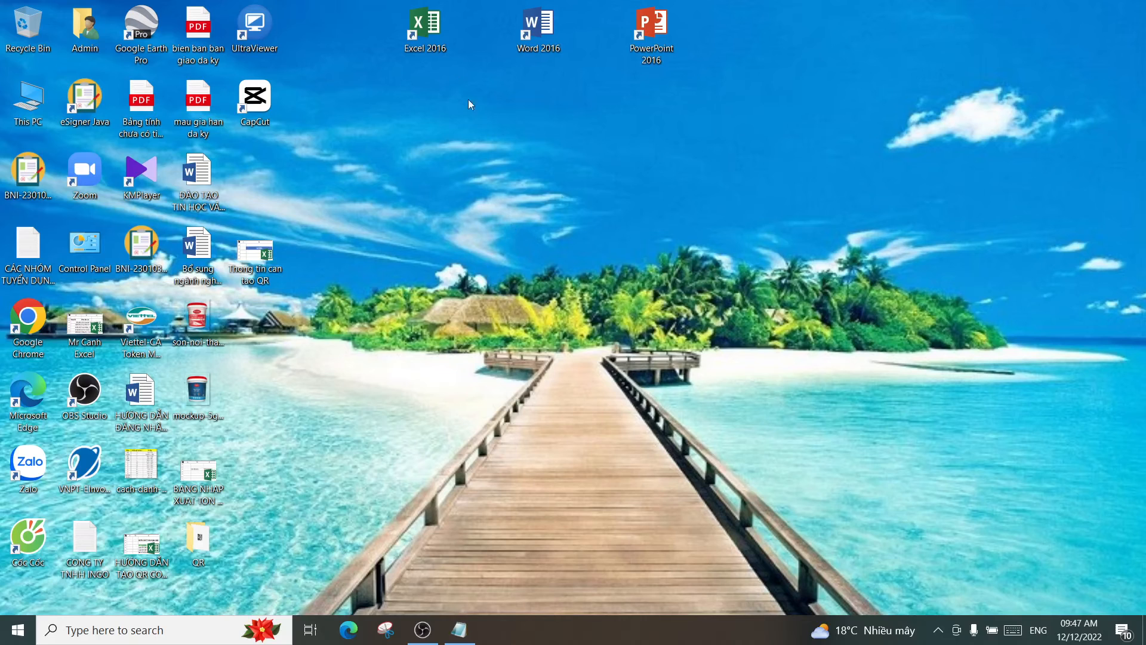
pyautogui.doubleClick(428, 35)
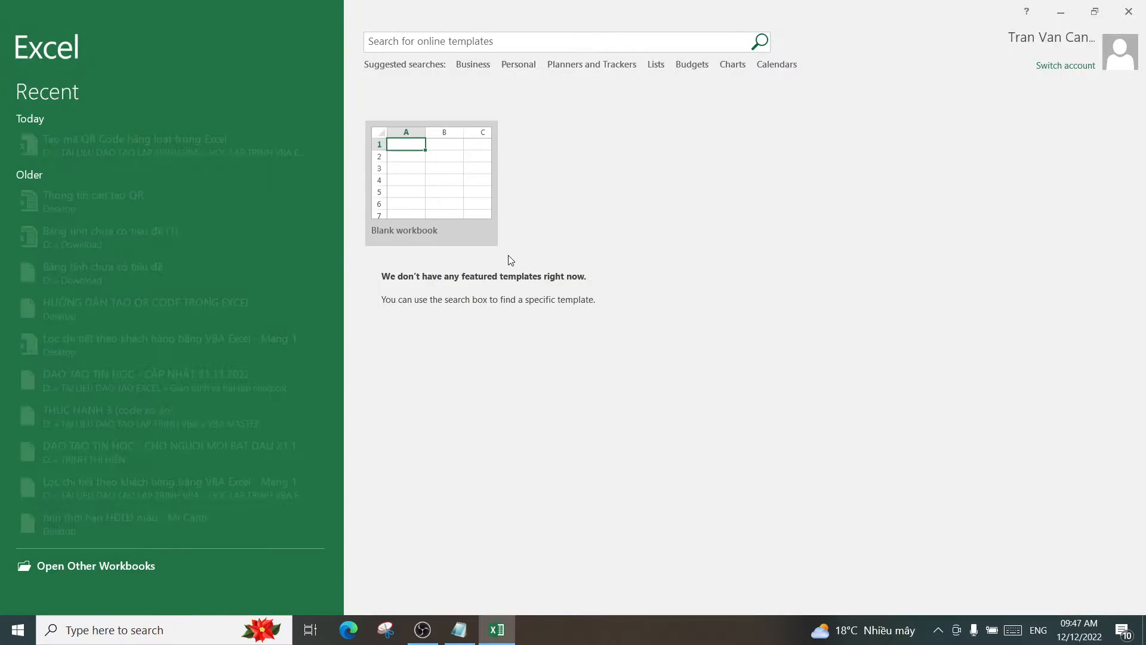
pyautogui.click(441, 182)
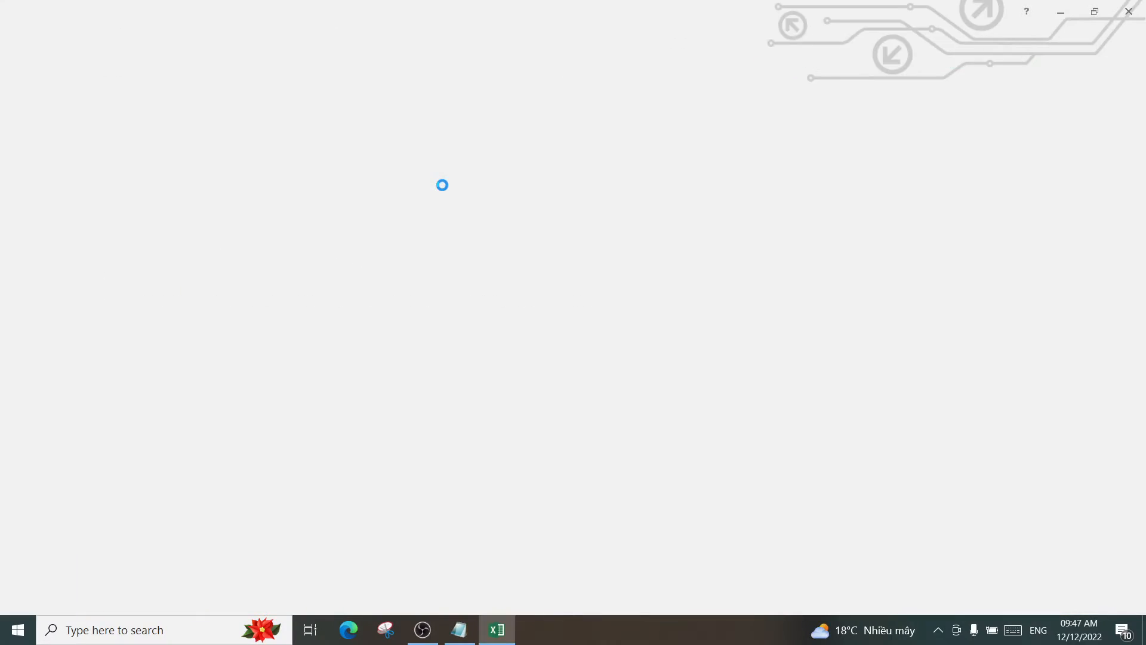
pyautogui.click(301, 227)
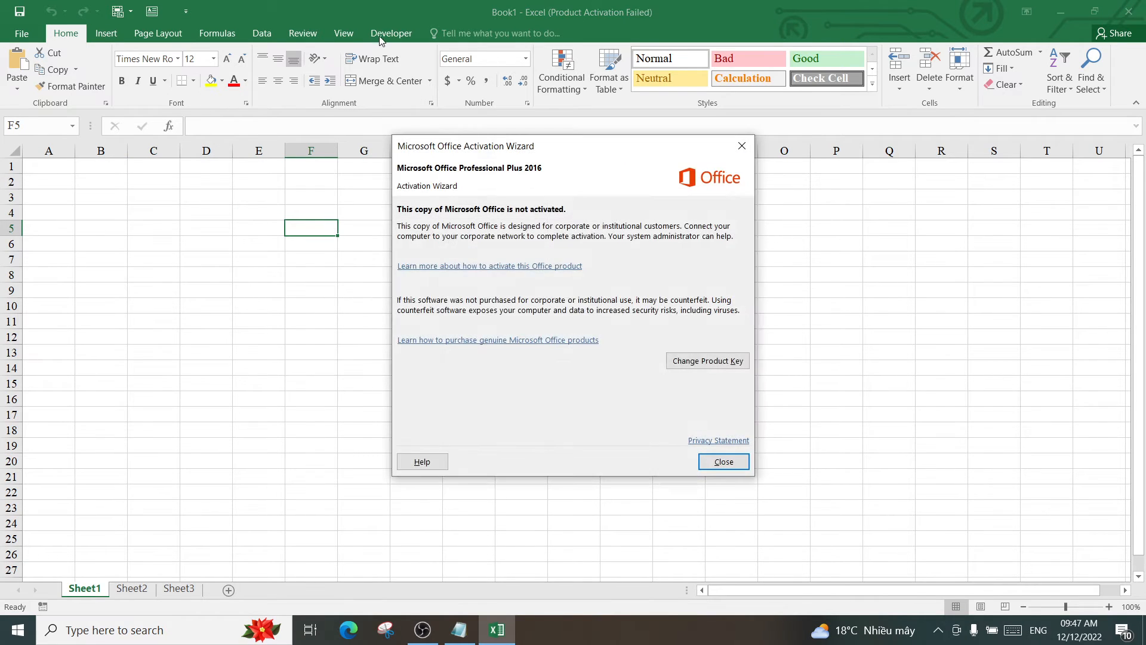
# Dismiss the Office Activation Wizard notice and switch to the Developer tab
pyautogui.click(743, 146)
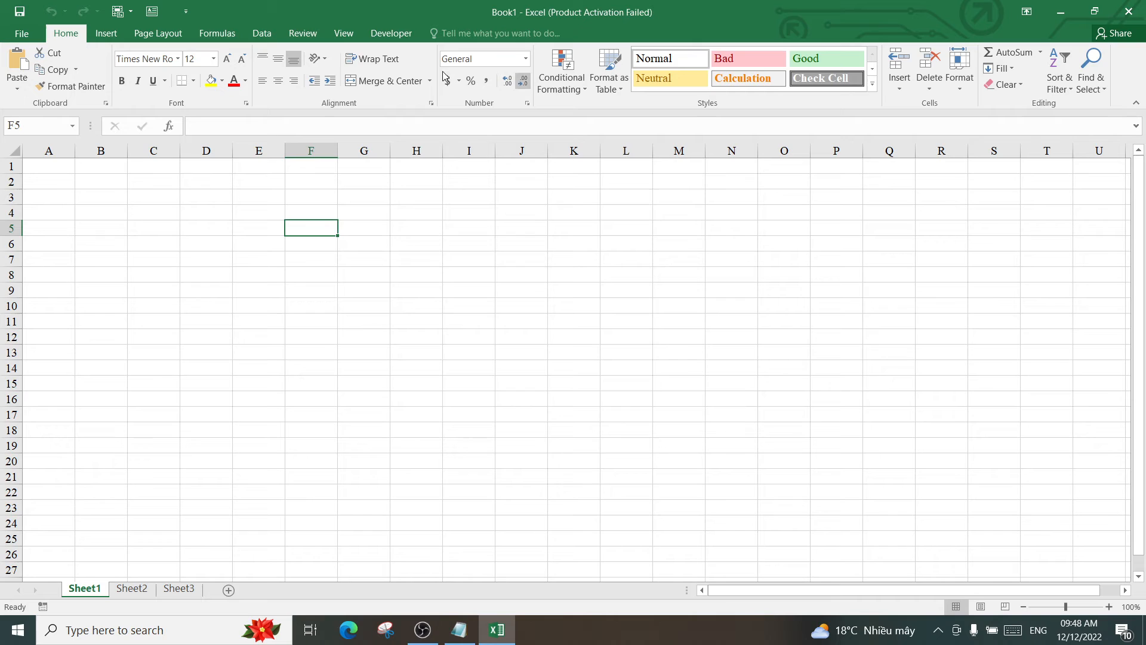
pyautogui.click(391, 33)
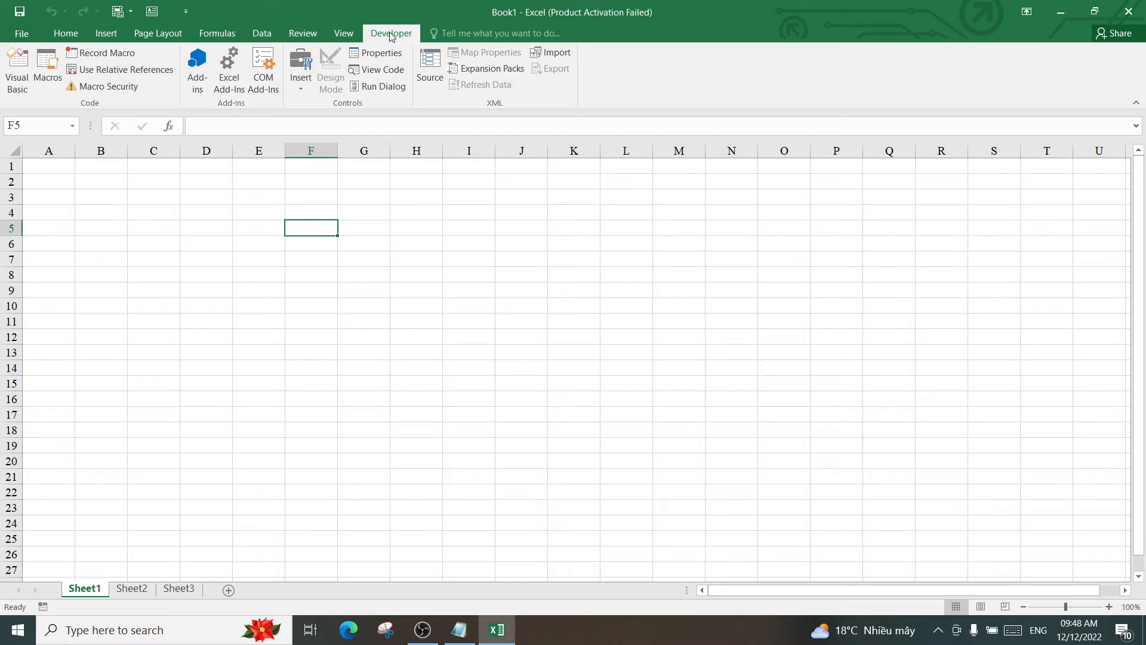
pyautogui.click(18, 33)
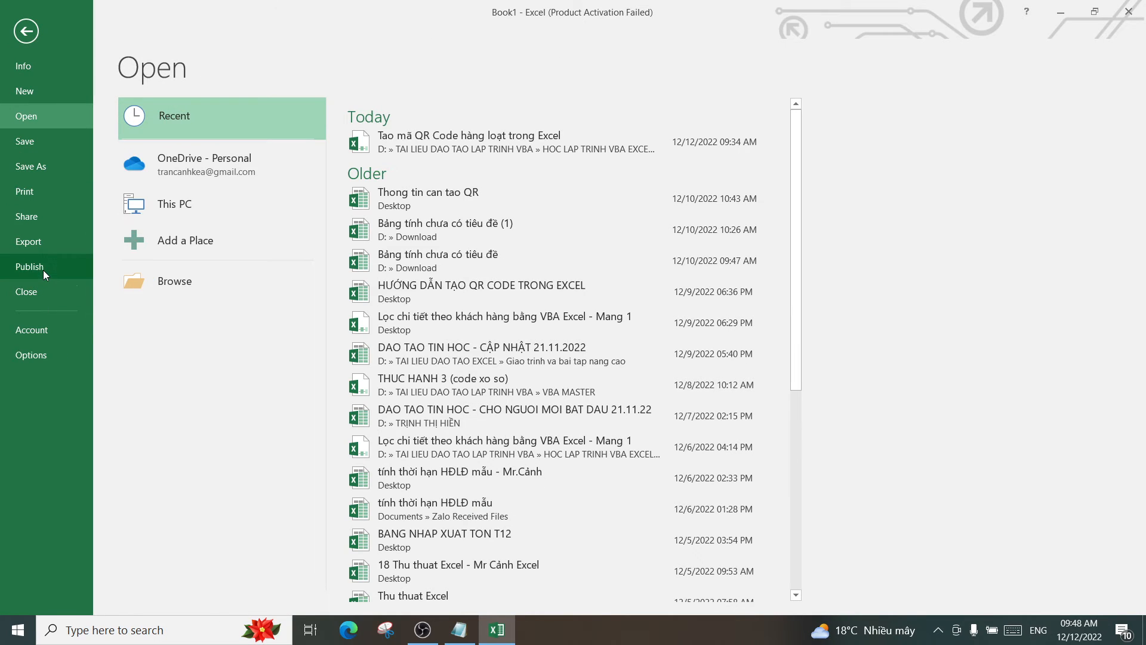
pyautogui.click(30, 355)
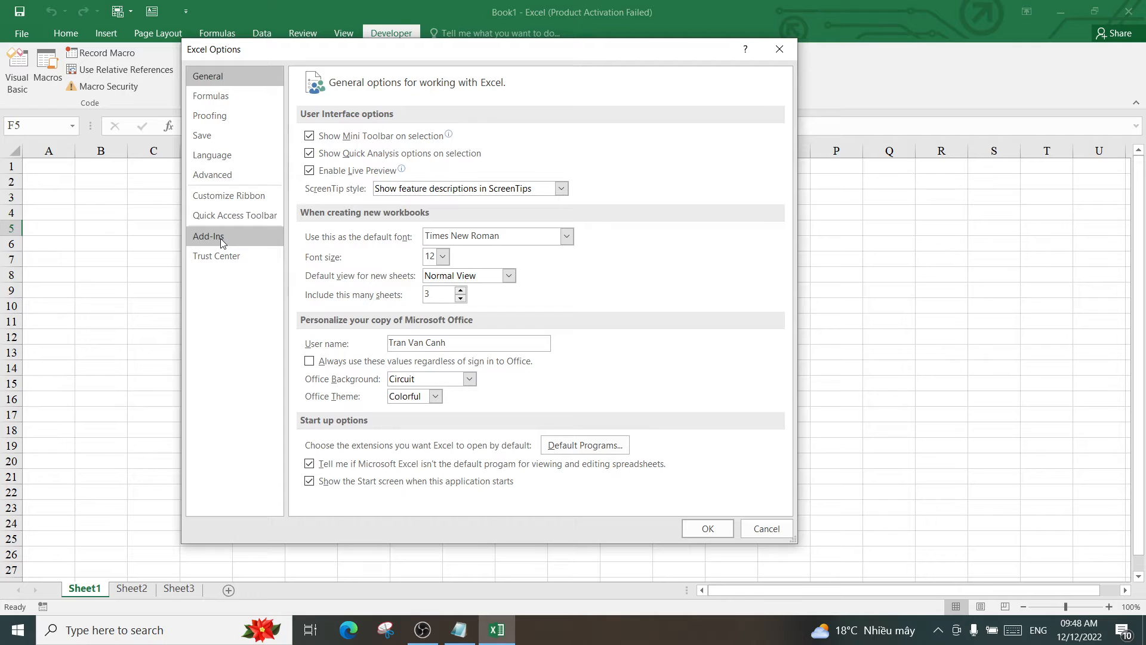
pyautogui.click(224, 197)
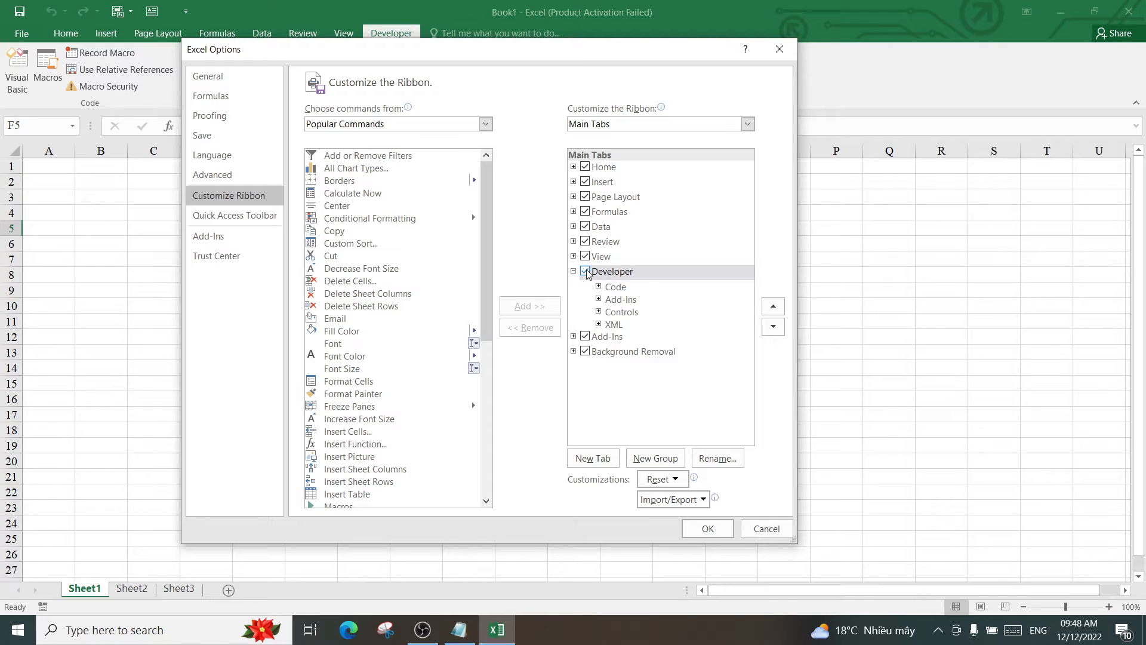
pyautogui.click(586, 276)
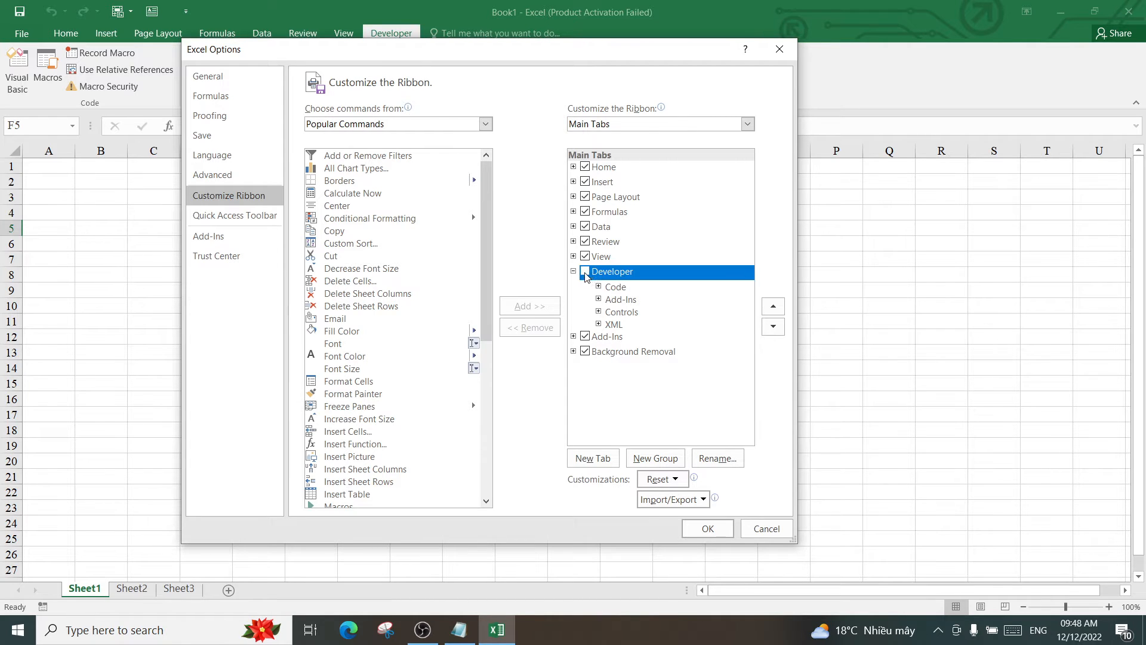
pyautogui.click(707, 528)
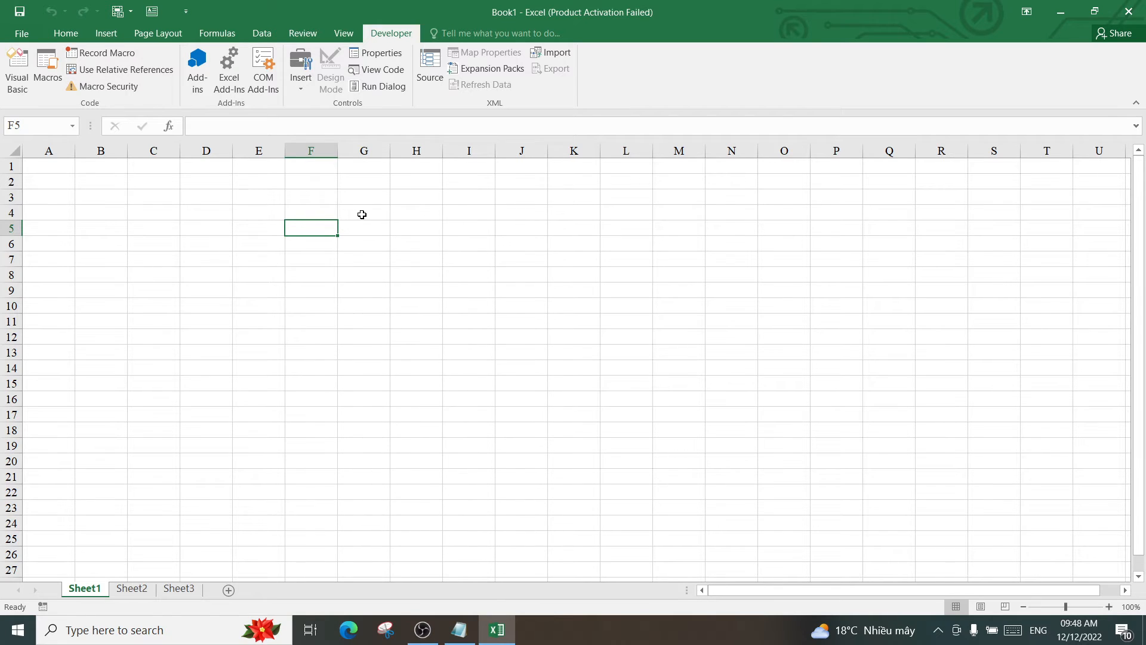
pyautogui.click(22, 37)
# Save the workbook as Book1 on the Desktop in Excel Binary Workbook (.xlsb) format
pyautogui.click(30, 166)
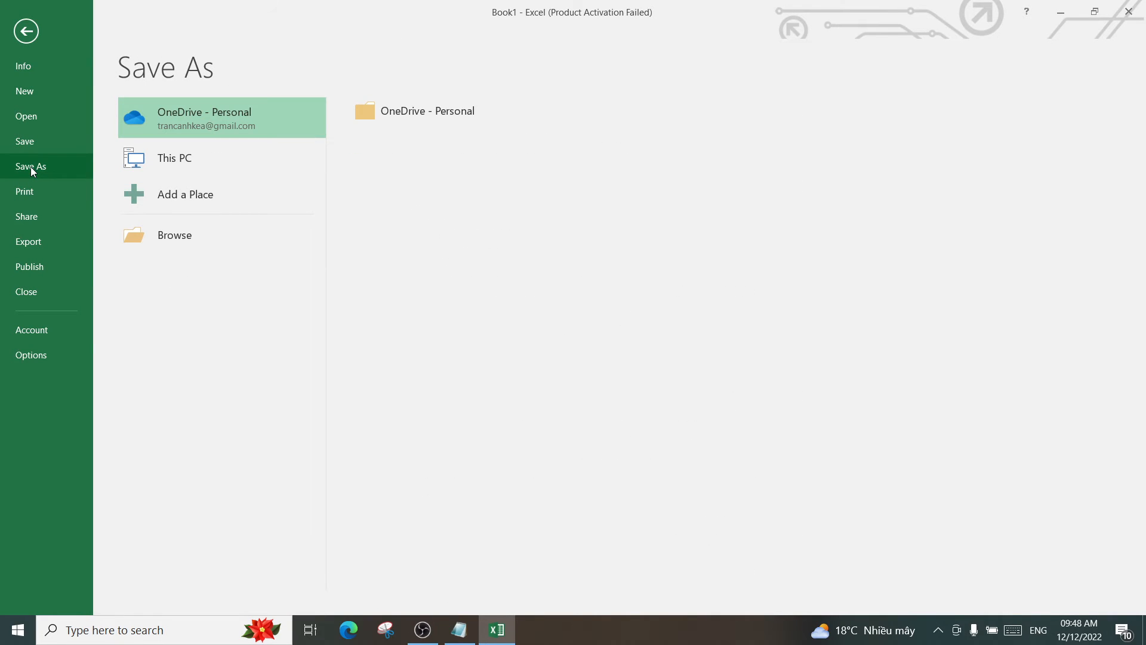
pyautogui.click(190, 233)
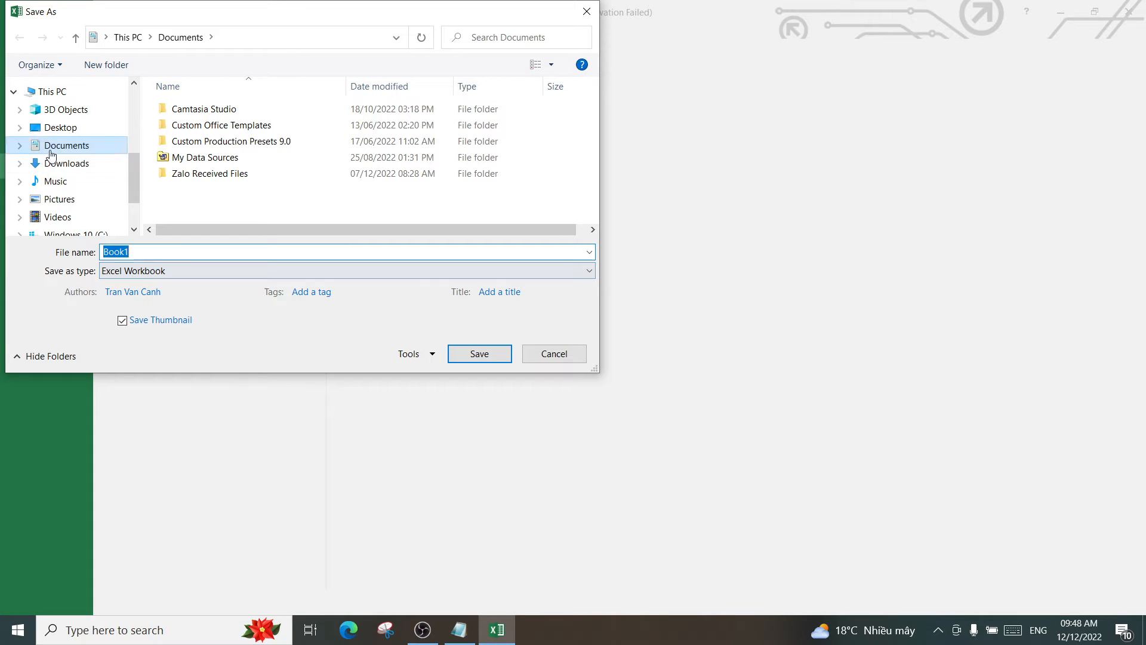
pyautogui.click(74, 131)
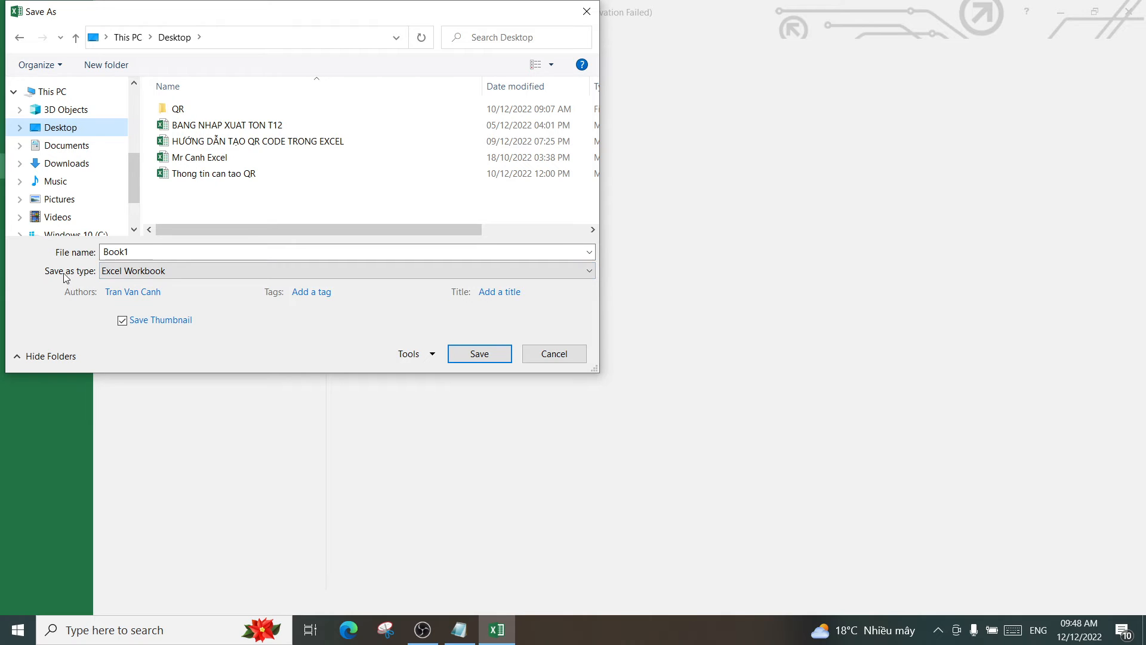
pyautogui.click(178, 270)
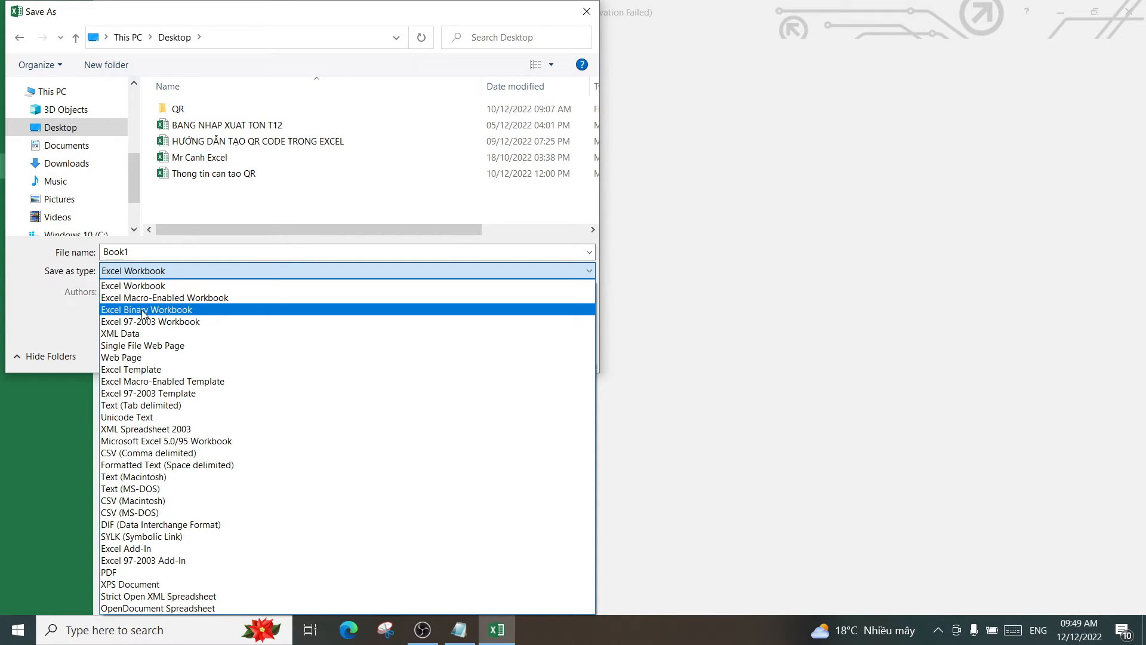
pyautogui.click(165, 309)
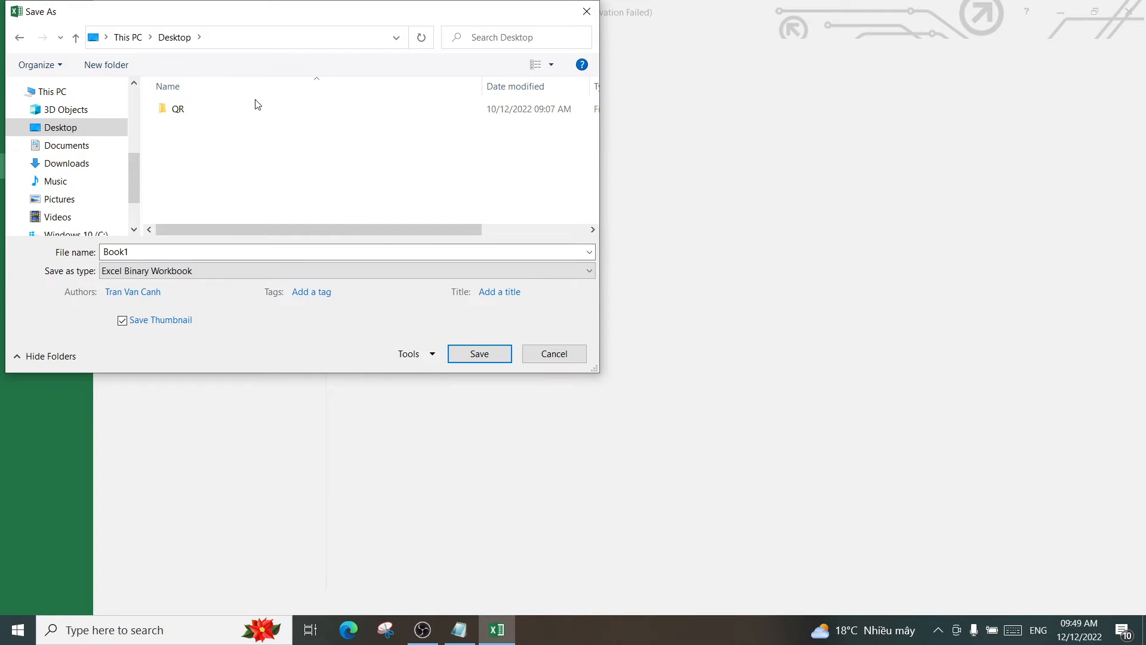
pyautogui.click(479, 354)
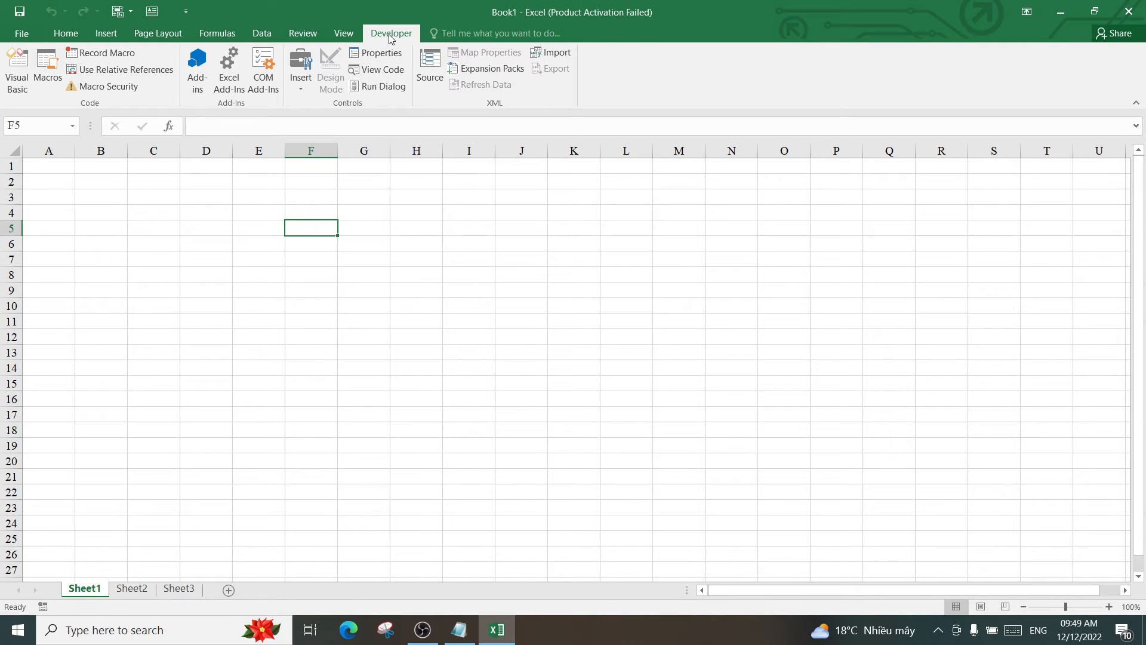
# Open the VBA editor and insert a new Module1 into Book1.xlsb
pyautogui.click(16, 70)
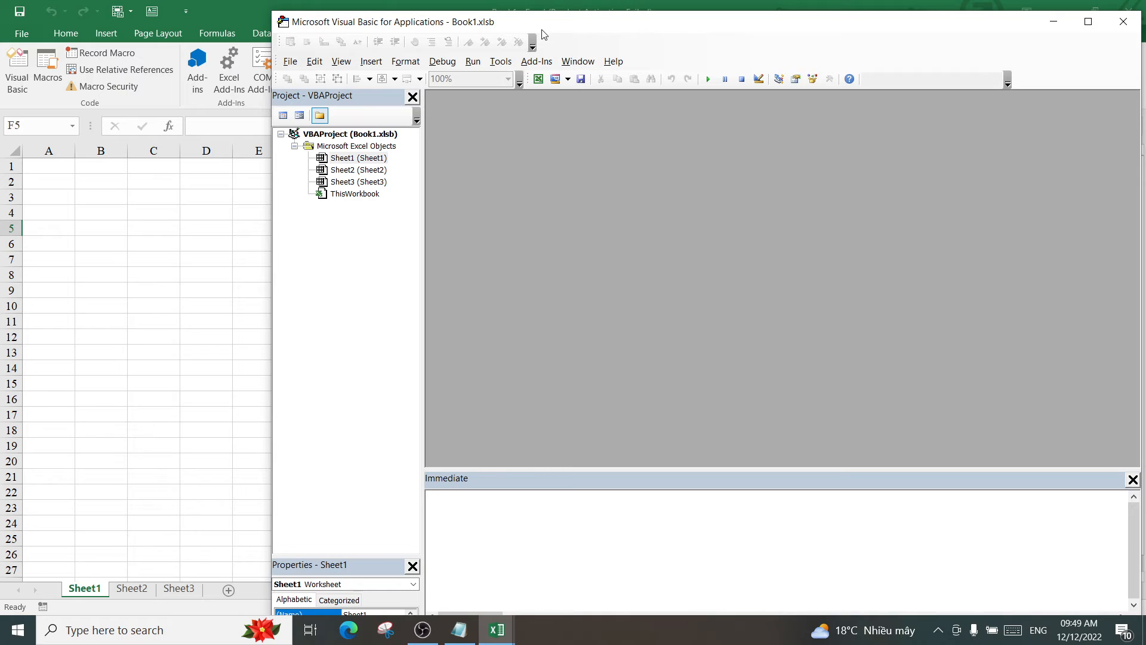
pyautogui.moveTo(541, 27); pyautogui.dragTo(638, 21)
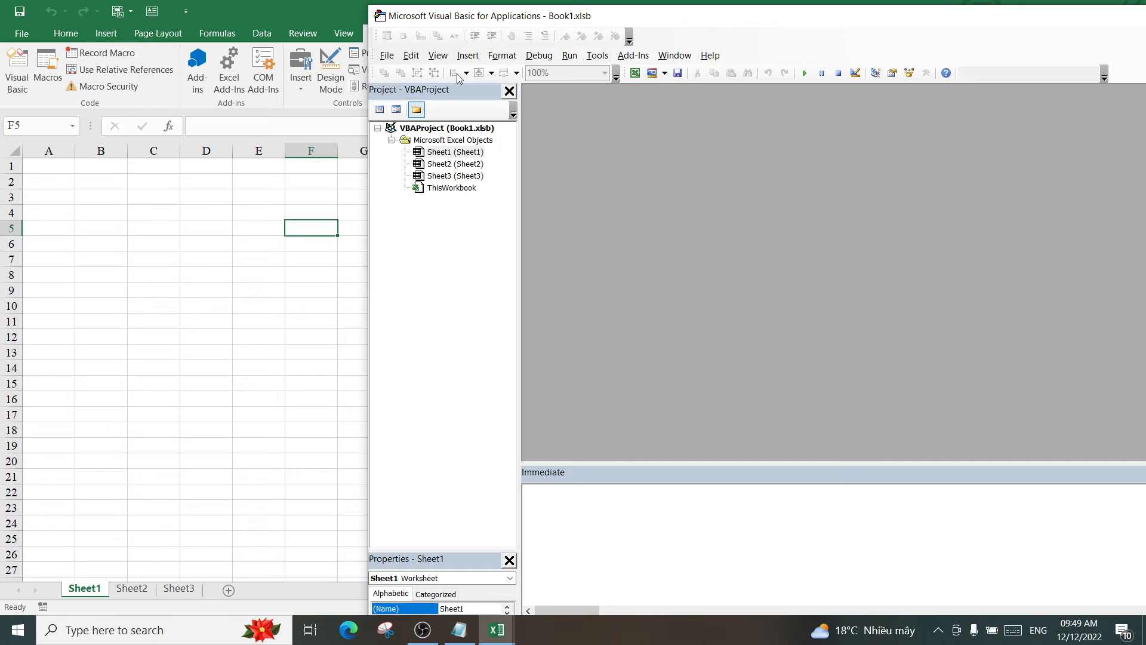
pyautogui.click(468, 56)
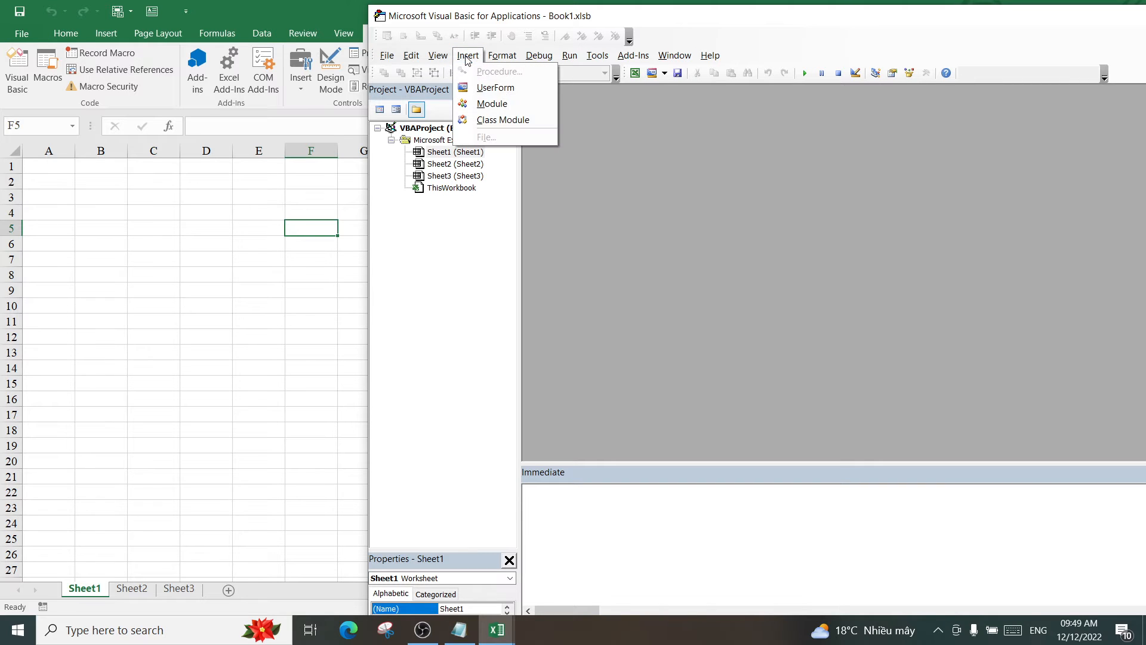
pyautogui.click(501, 105)
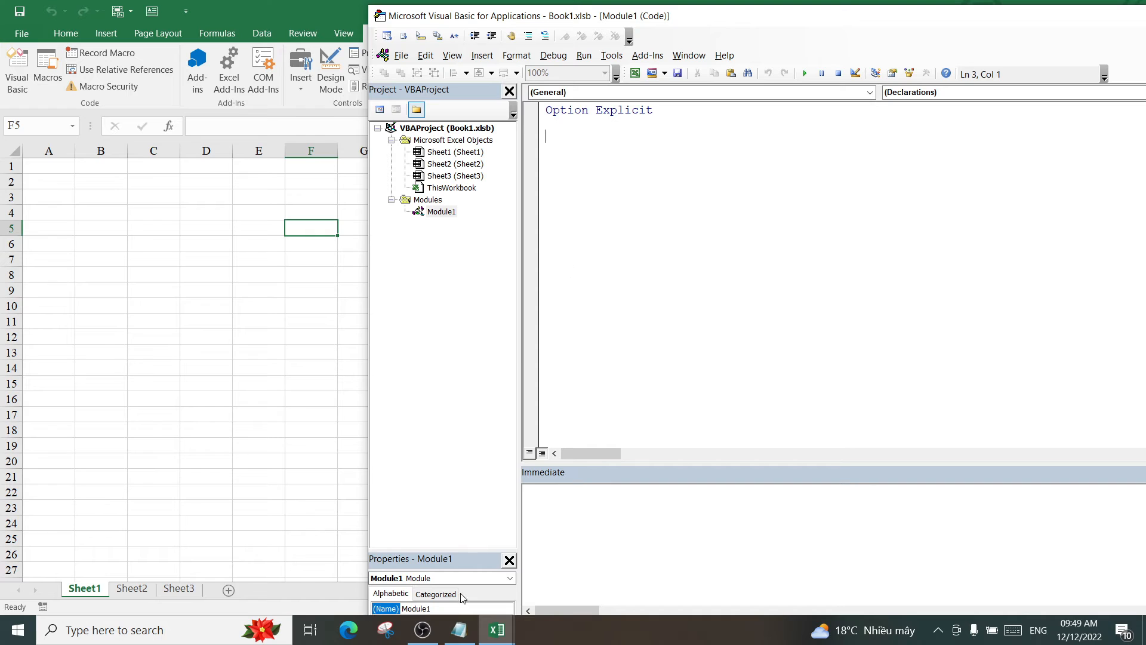
pyautogui.click(460, 630)
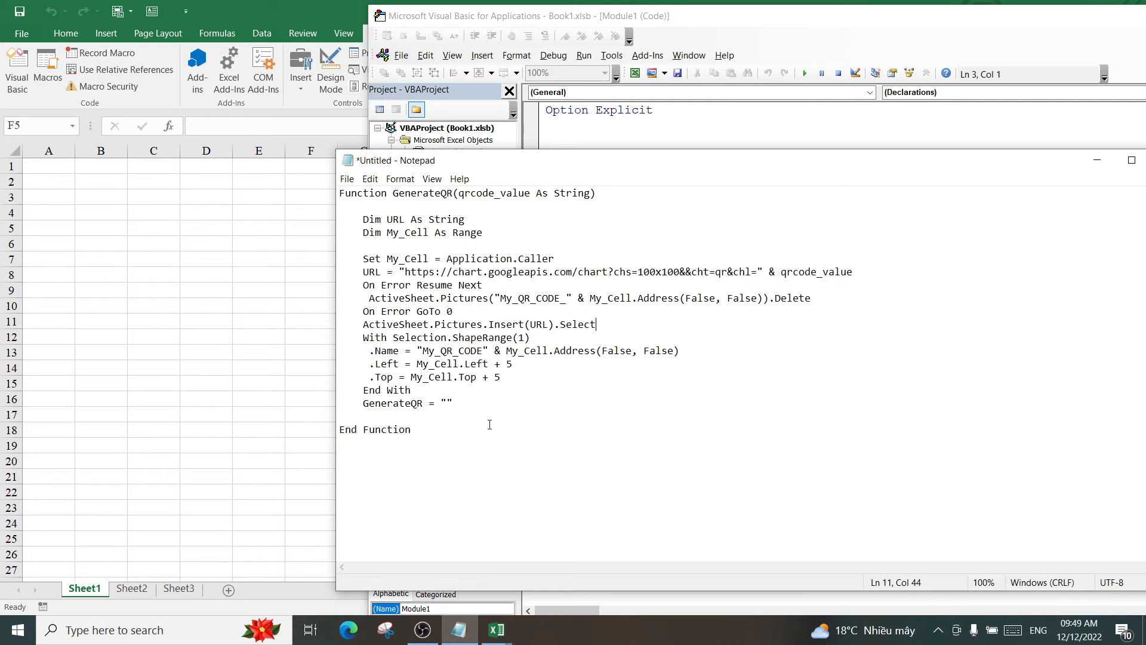
# Copy the GenerateQR function from Notepad and paste it into Module1
pyautogui.moveTo(417, 432); pyautogui.dragTo(401, 272)
pyautogui.click(491, 406)
pyautogui.moveTo(424, 429); pyautogui.dragTo(338, 191)
pyautogui.rightClick(404, 279)
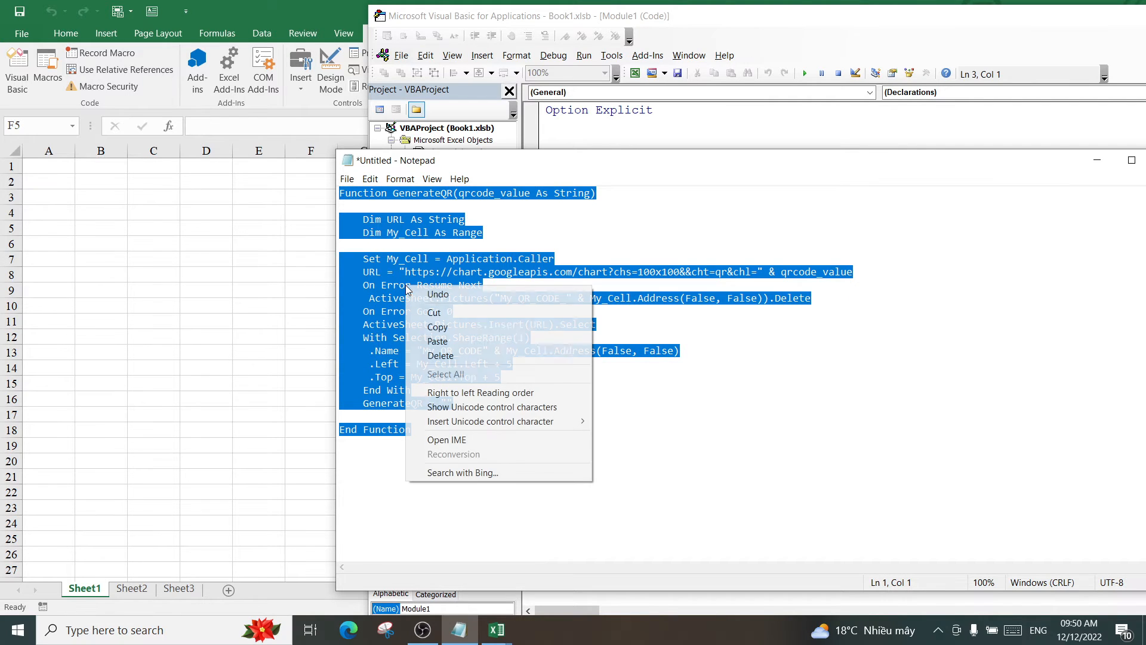
pyautogui.click(442, 329)
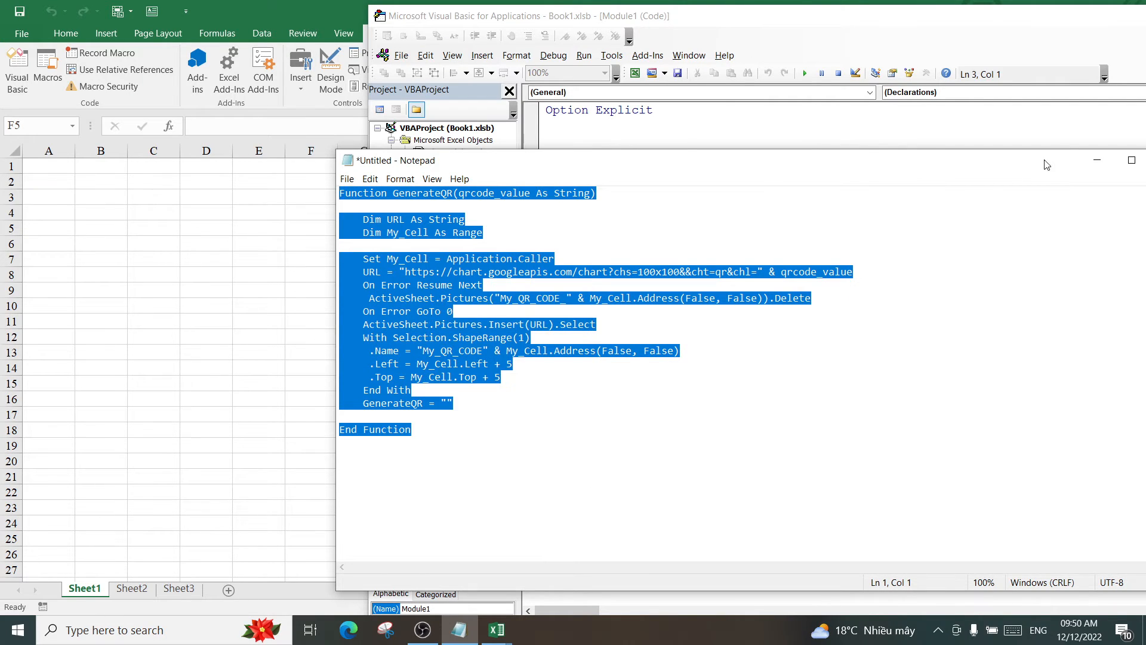
pyautogui.click(1098, 160)
pyautogui.rightClick(566, 140)
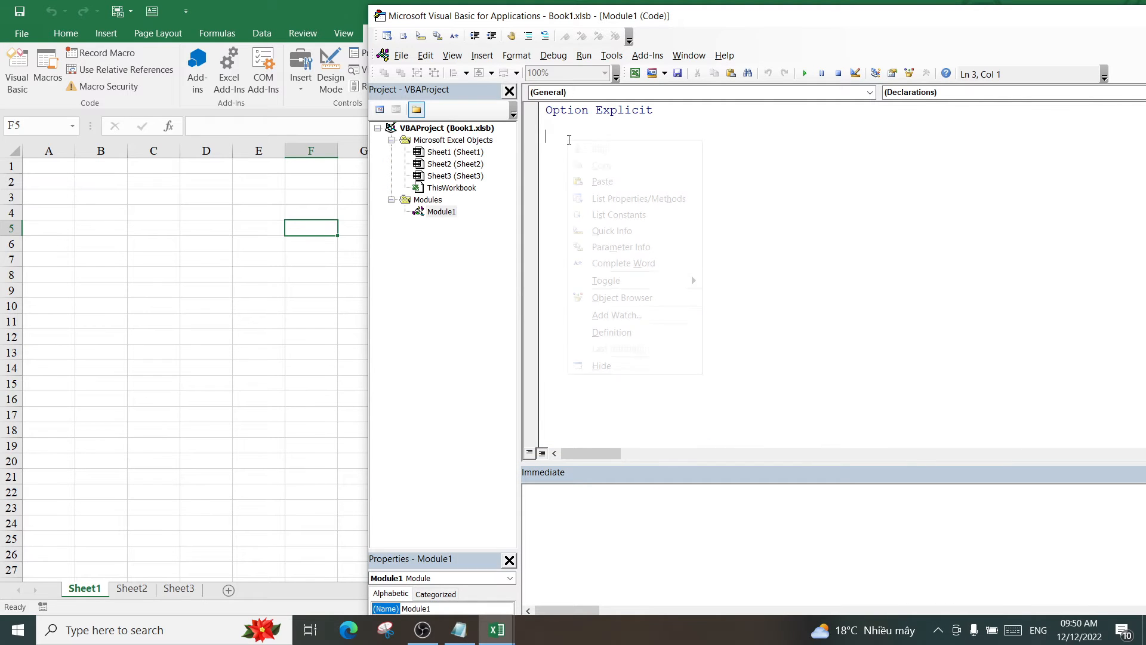
pyautogui.click(603, 182)
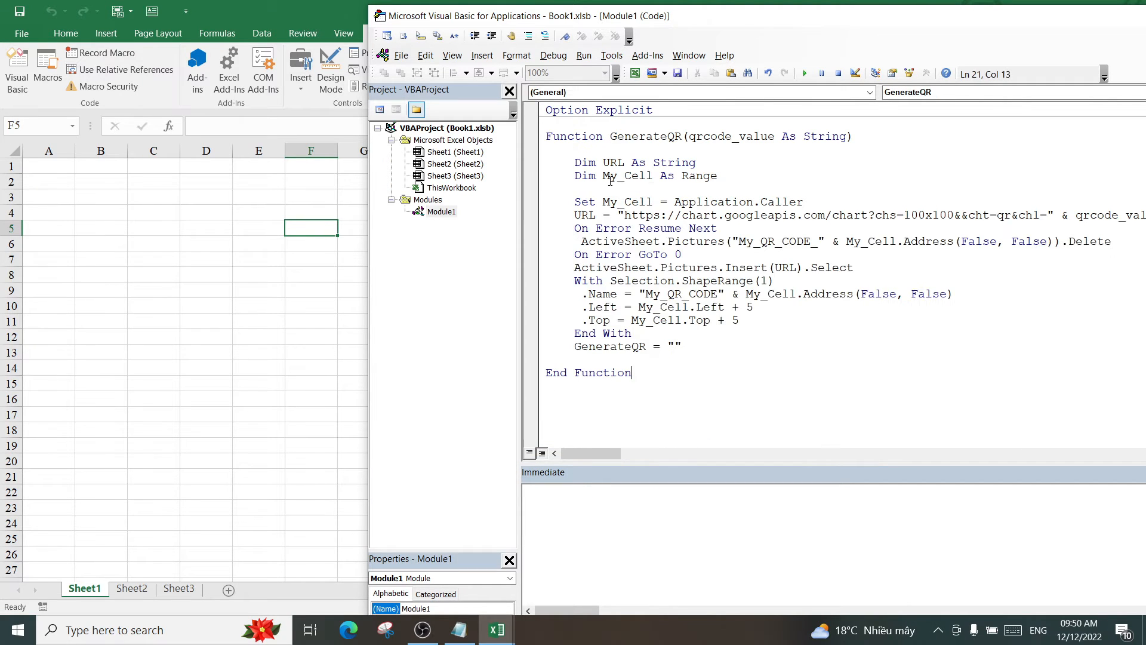
# Close the VBA editor and return to the blank Book1 worksheet
pyautogui.click(824, 390)
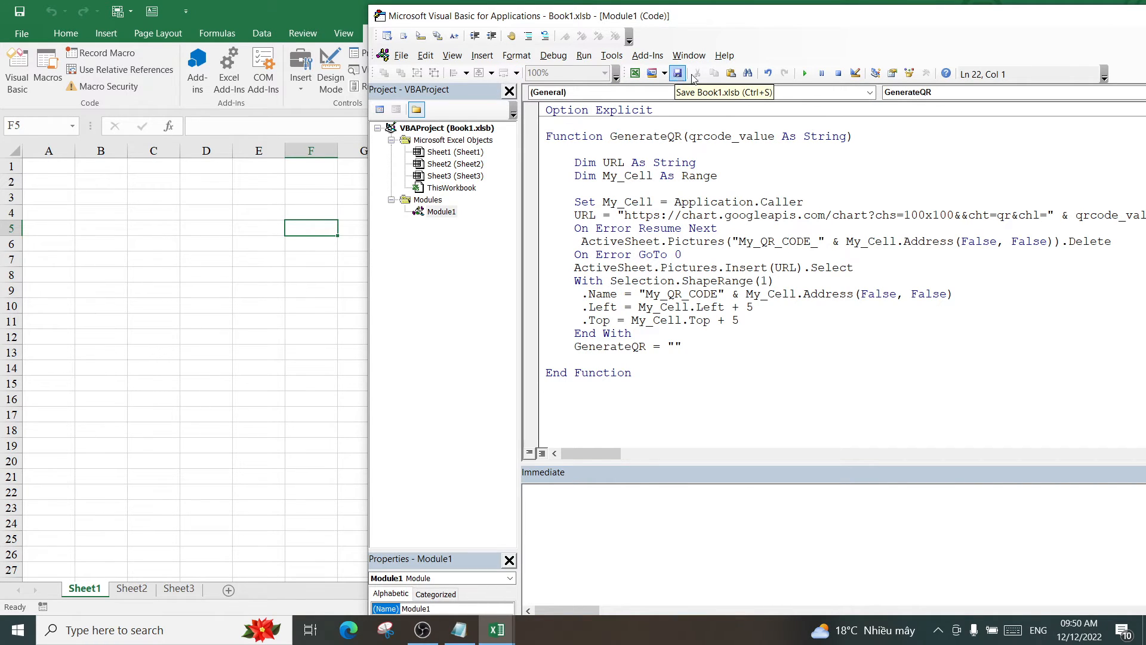
pyautogui.moveTo(1031, 23); pyautogui.dragTo(866, 93)
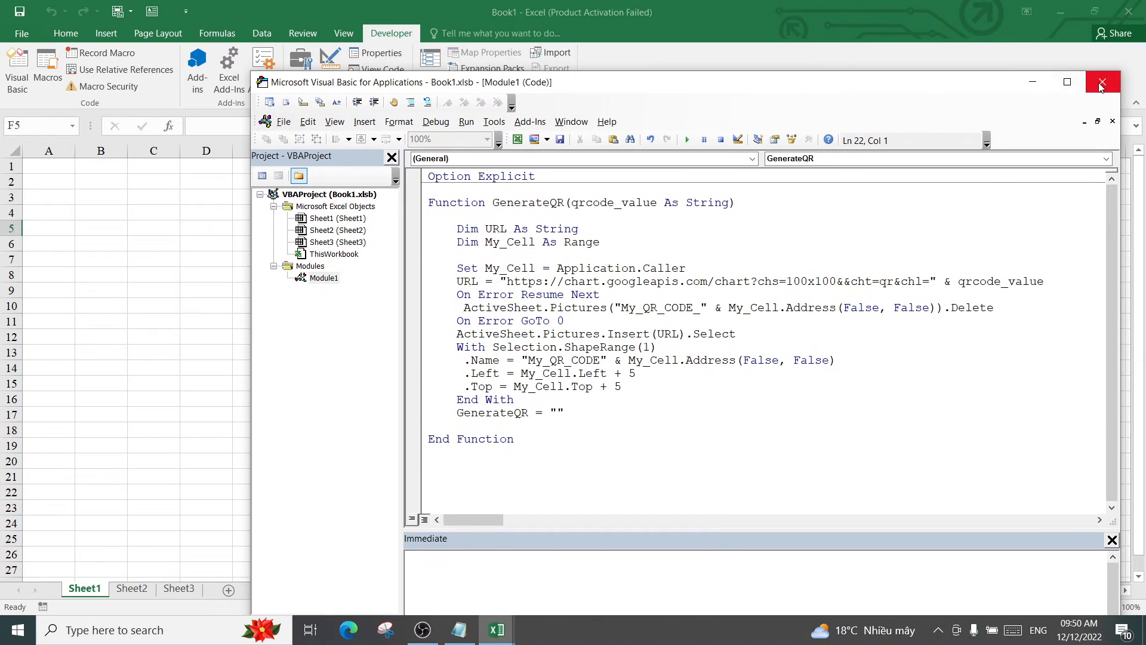
pyautogui.click(1105, 84)
pyautogui.click(485, 227)
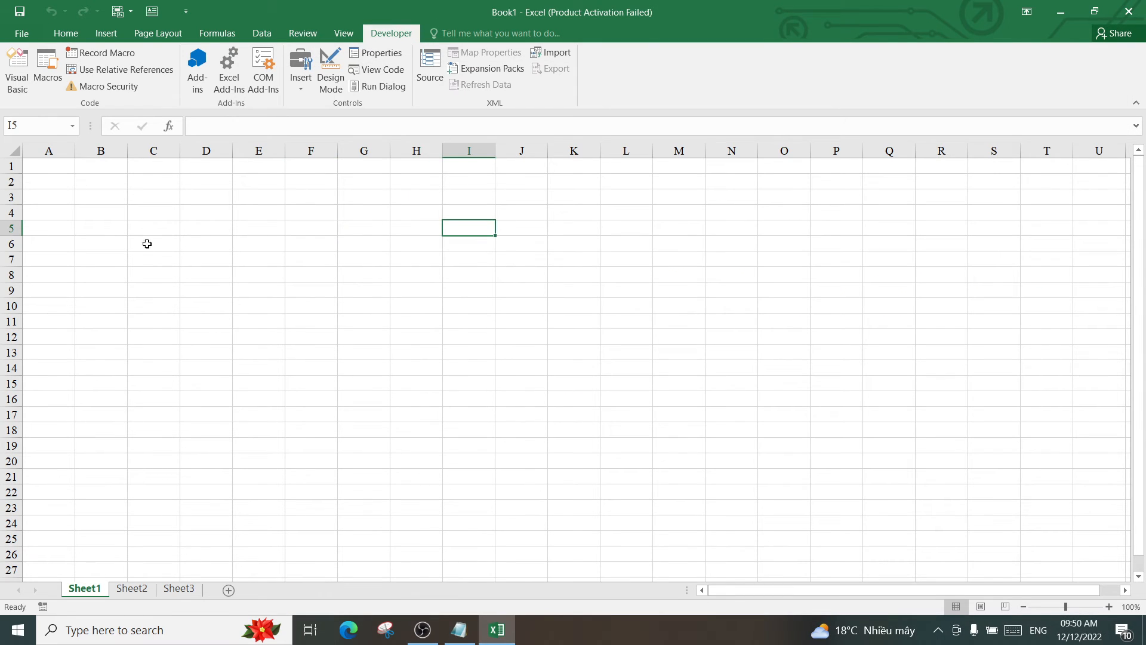
# Set every row on the sheet to a height of 80
pyautogui.moveTo(181, 150); pyautogui.dragTo(223, 152)
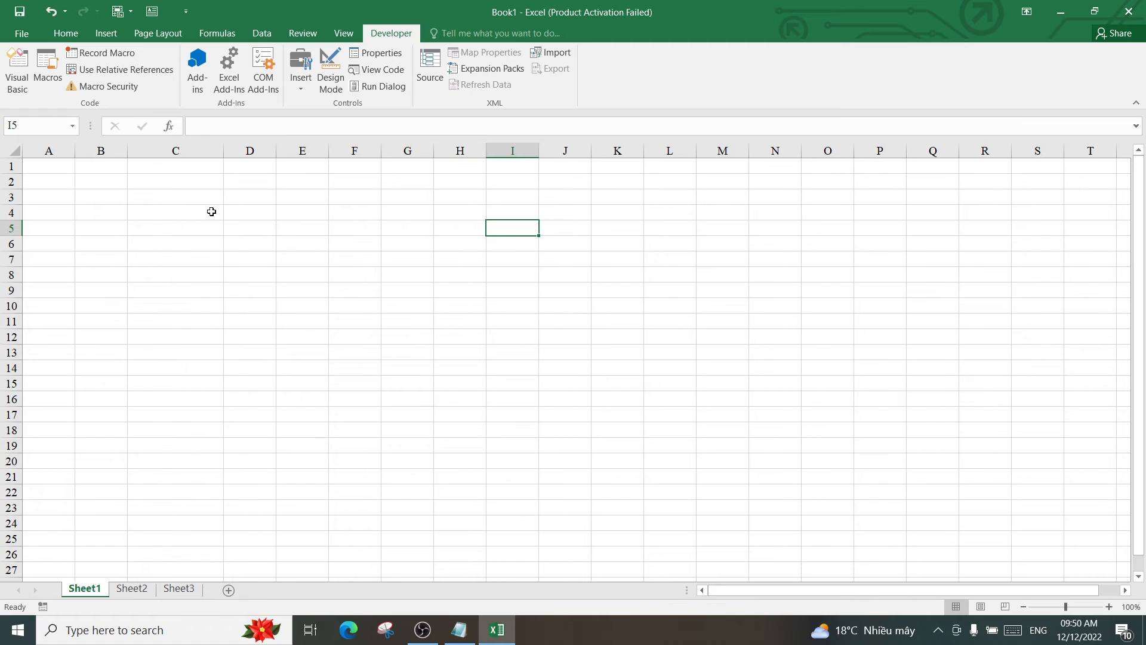
pyautogui.click(145, 180)
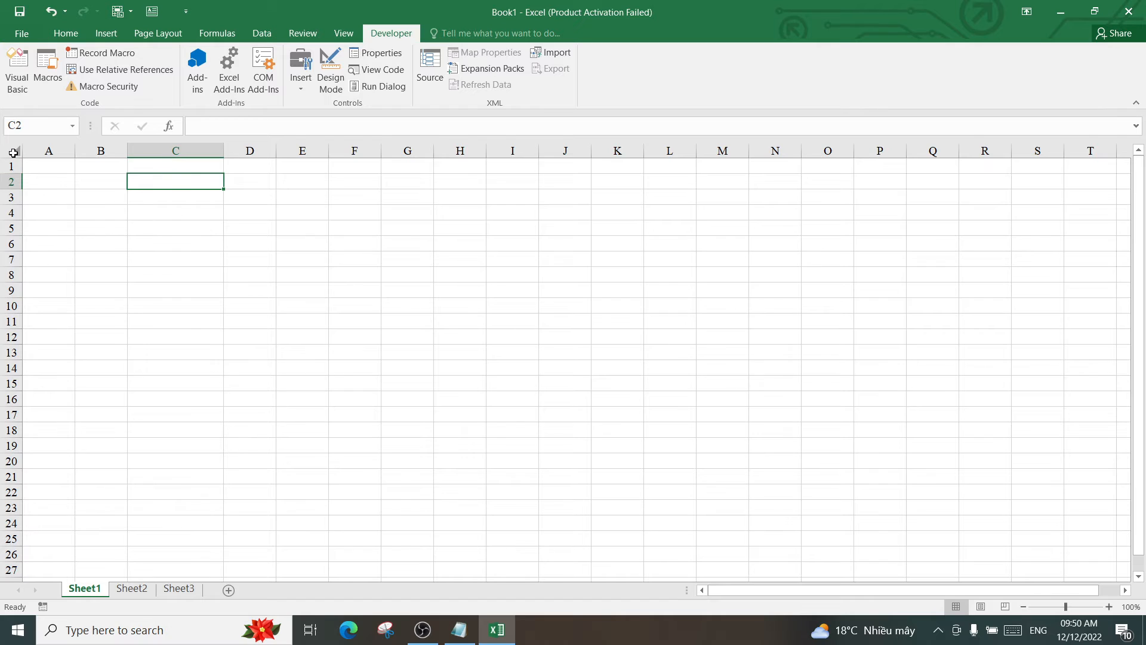
pyautogui.click(14, 153)
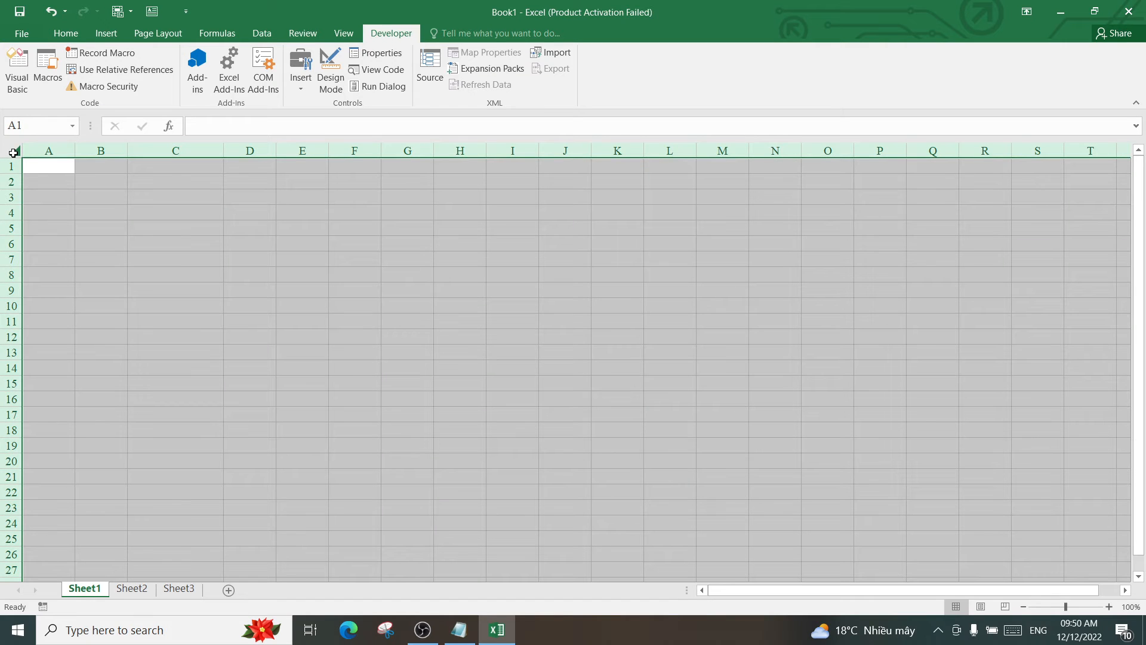
pyautogui.rightClick(58, 194)
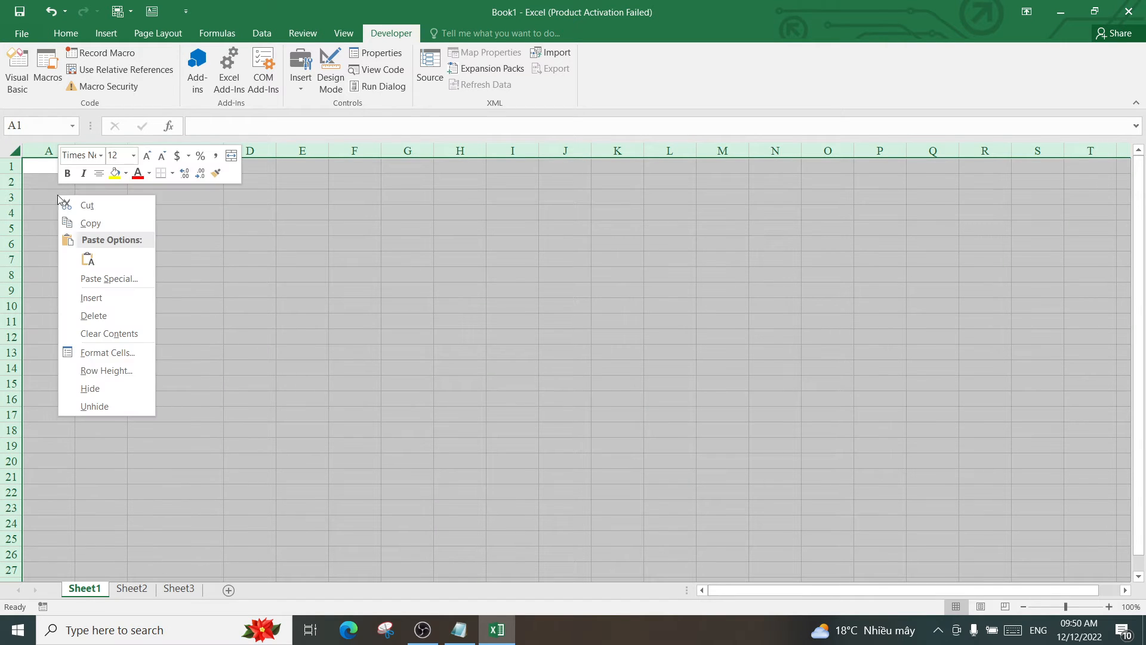
pyautogui.click(106, 371)
pyautogui.moveTo(125, 312); pyautogui.dragTo(363, 270)
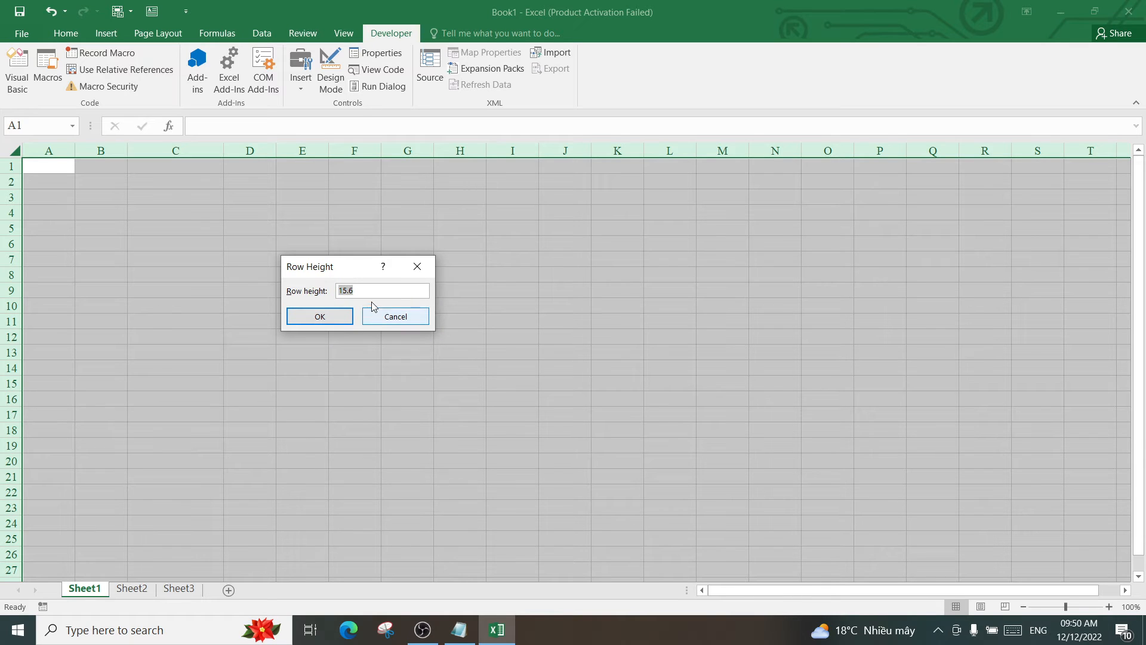
pyautogui.write('80')
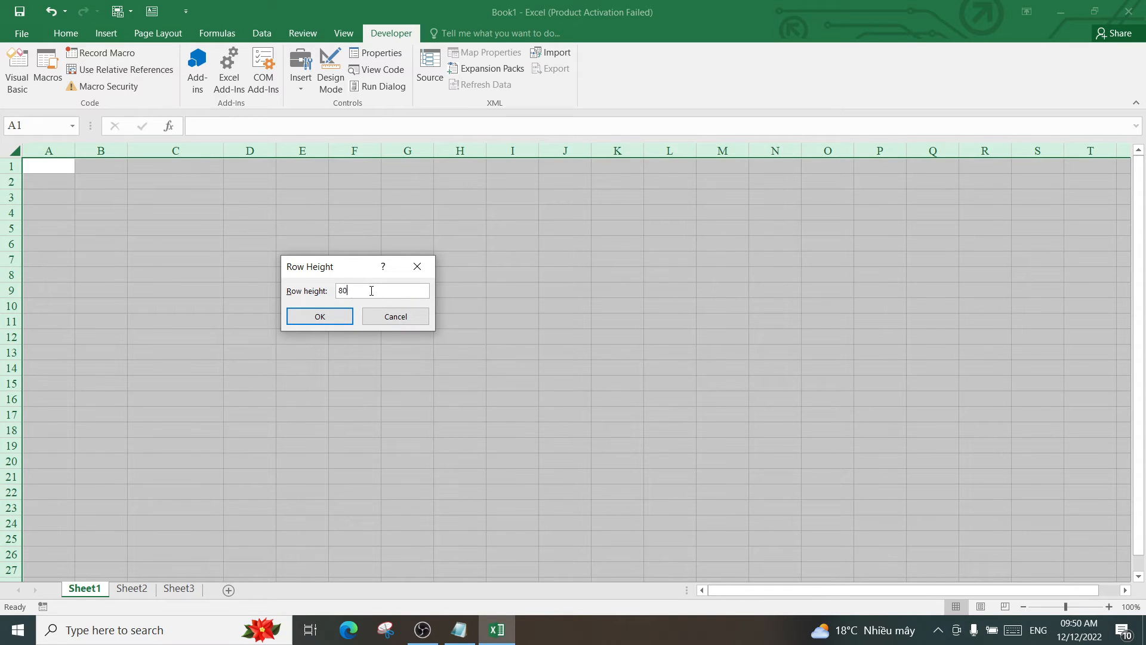
pyautogui.click(328, 322)
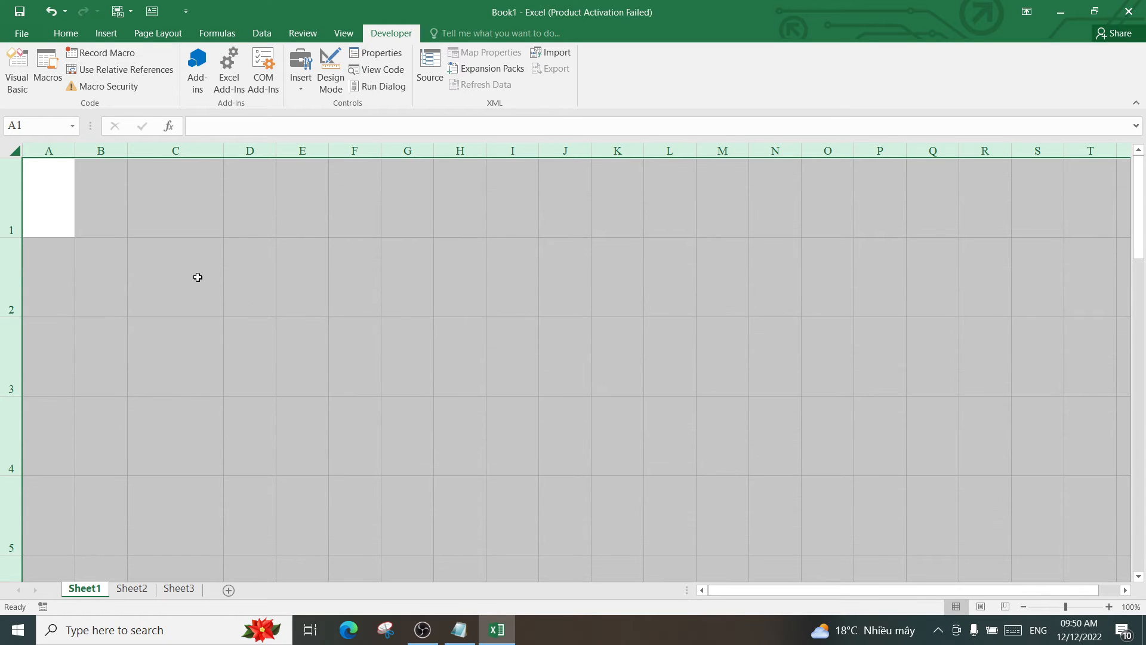
pyautogui.click(198, 277)
# Widen columns B and C to fit the QR images, then select B1 for data entry
pyautogui.moveTo(224, 150); pyautogui.dragTo(266, 152)
pyautogui.moveTo(127, 152); pyautogui.dragTo(209, 167)
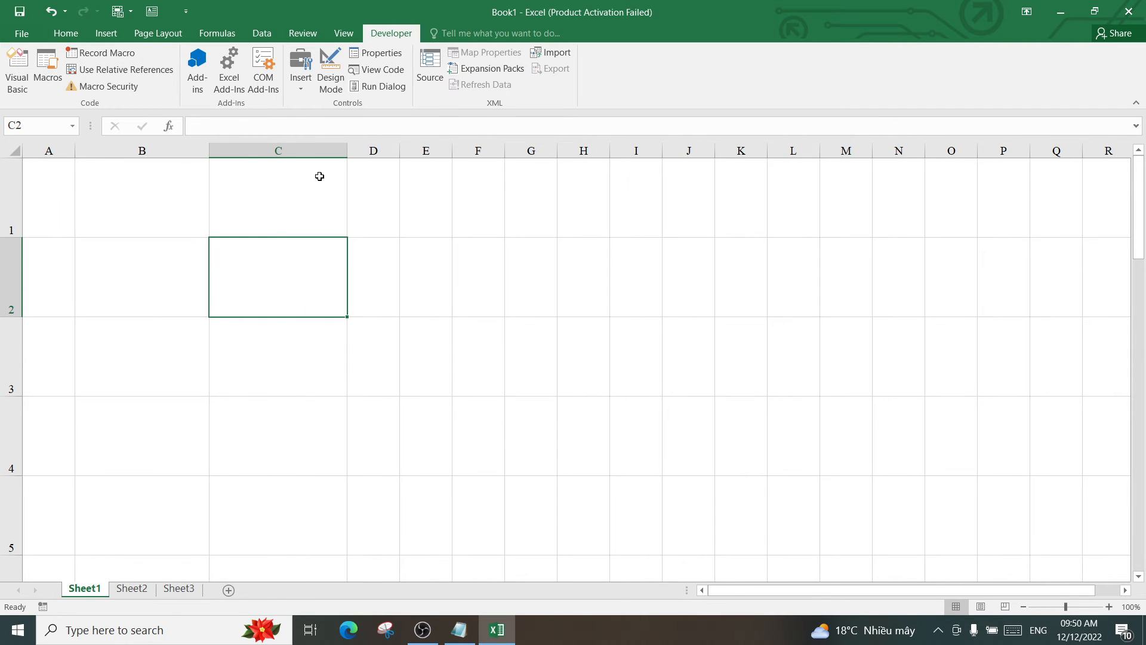
pyautogui.moveTo(346, 154); pyautogui.dragTo(335, 156)
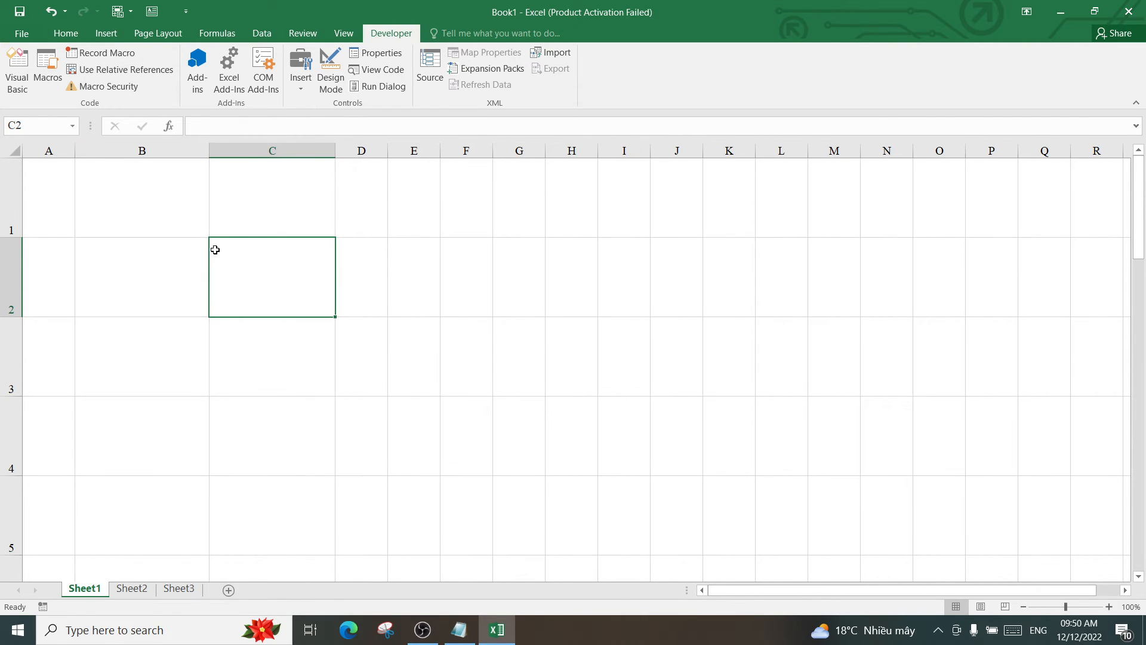
pyautogui.click(147, 195)
pyautogui.click(152, 268)
pyautogui.click(152, 358)
pyautogui.click(137, 178)
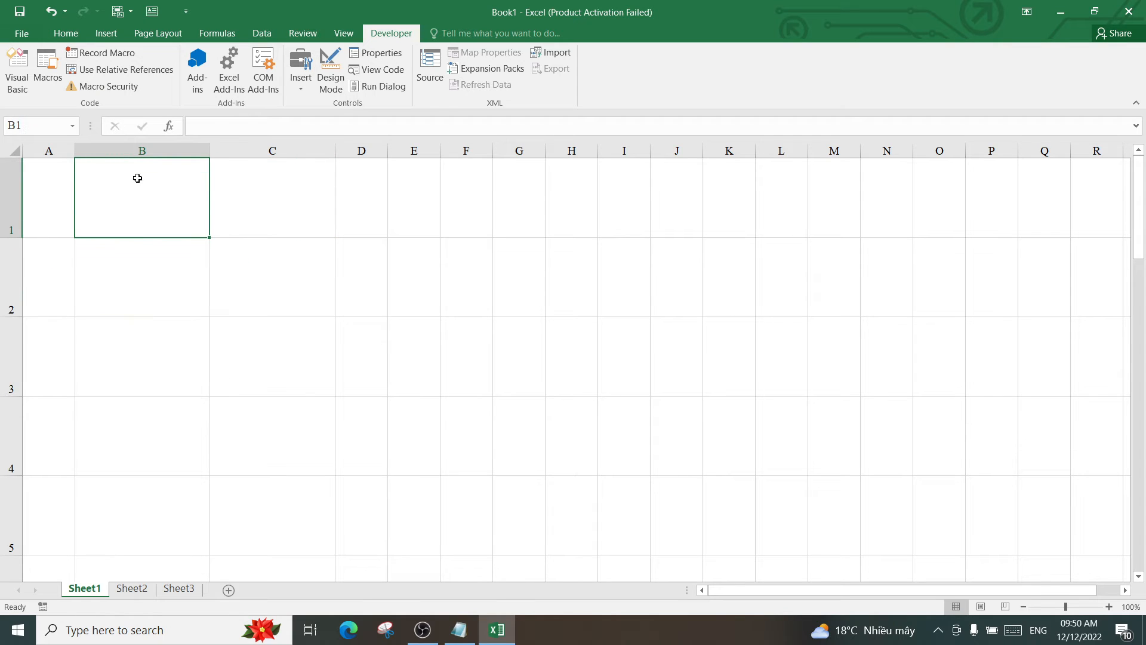
pyautogui.click(141, 290)
pyautogui.click(134, 448)
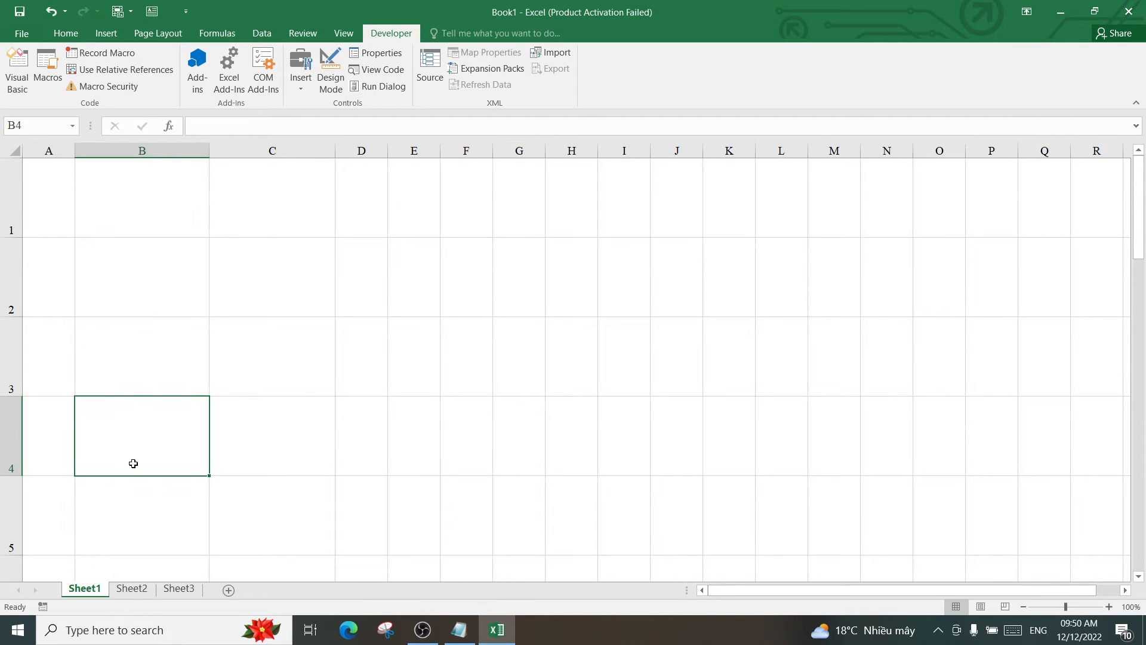
pyautogui.click(145, 197)
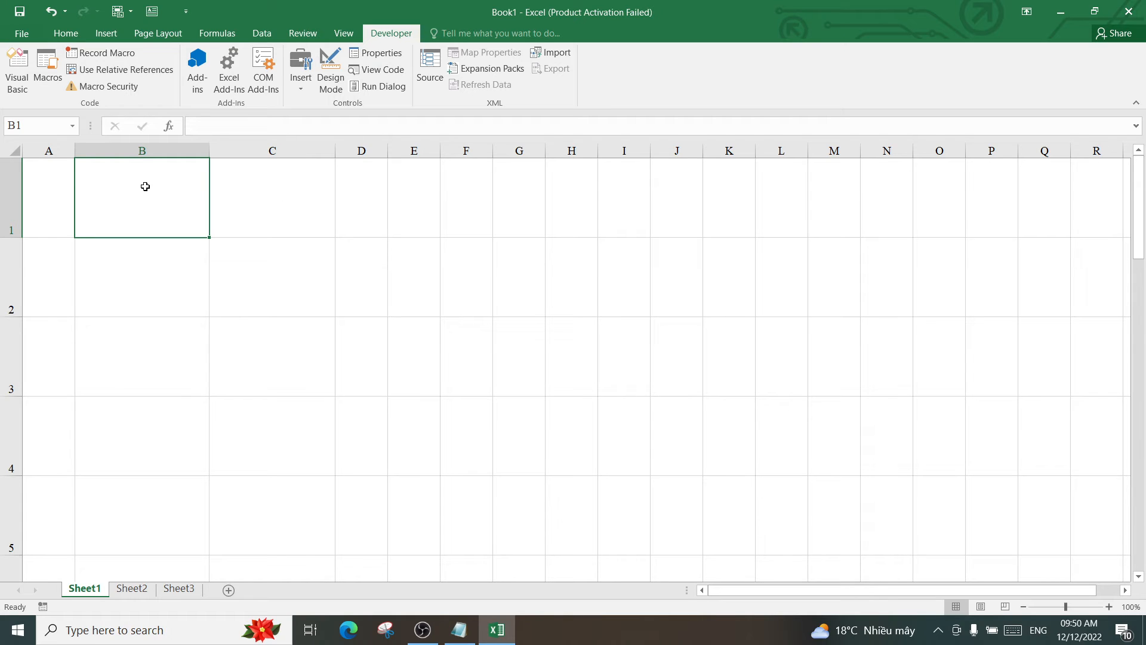
# Enter 45629, 4589262 and 45693261 in cells B1 to B3
pyautogui.write('45629')
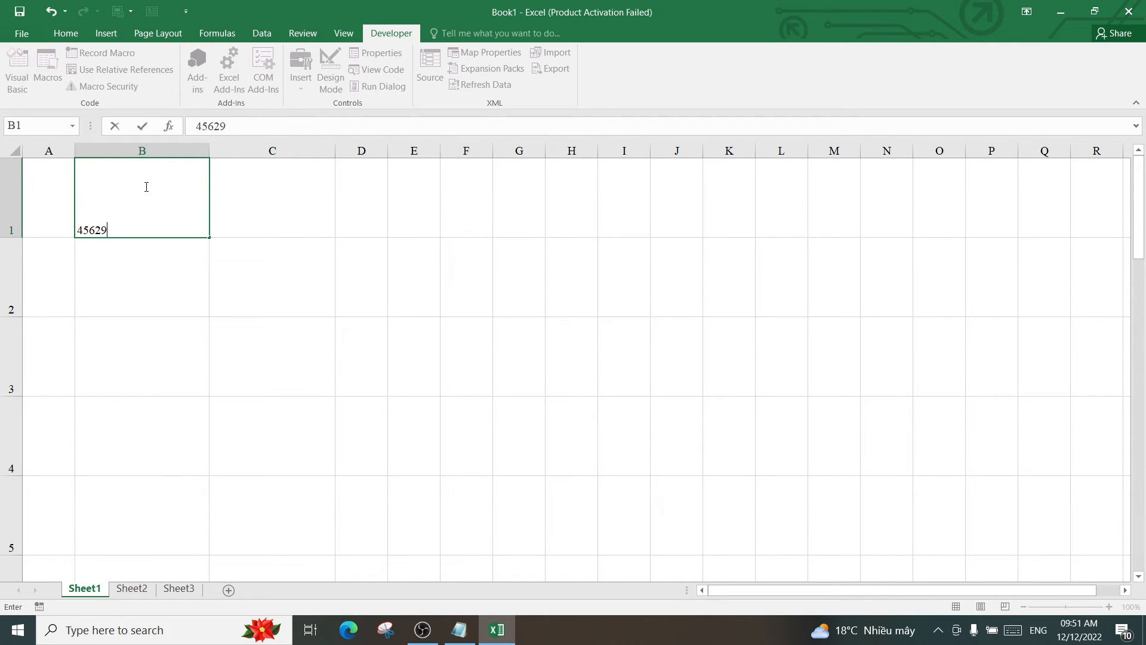
pyautogui.press('Return')
pyautogui.write('4589262')
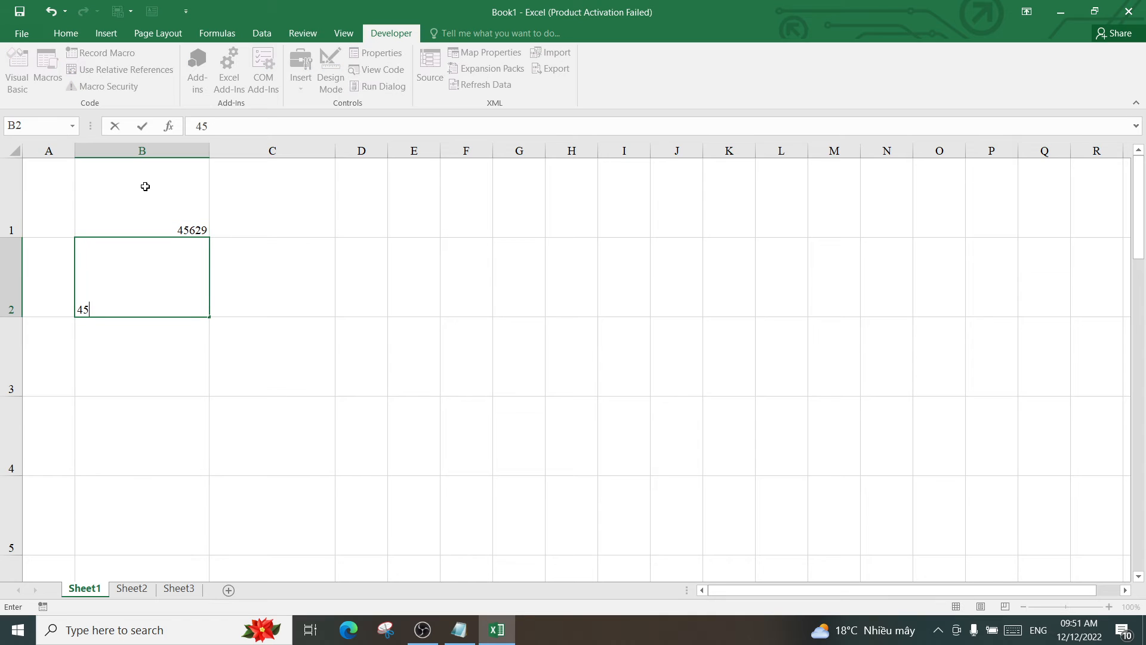
pyautogui.press('Return')
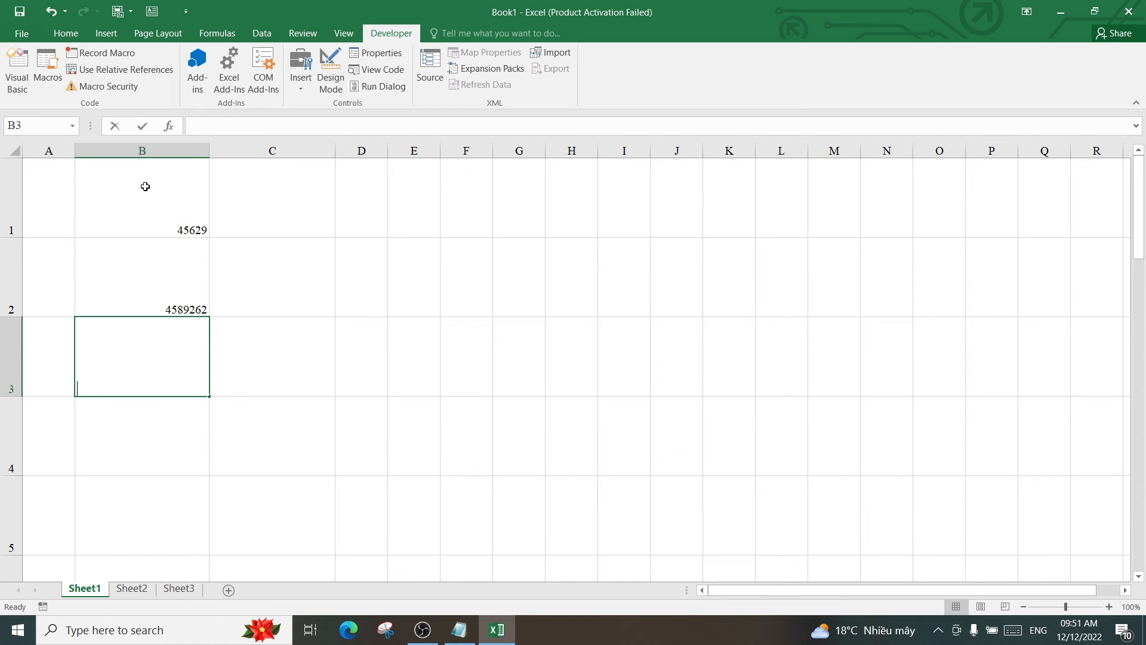
pyautogui.write('45693261')
pyautogui.press('Return')
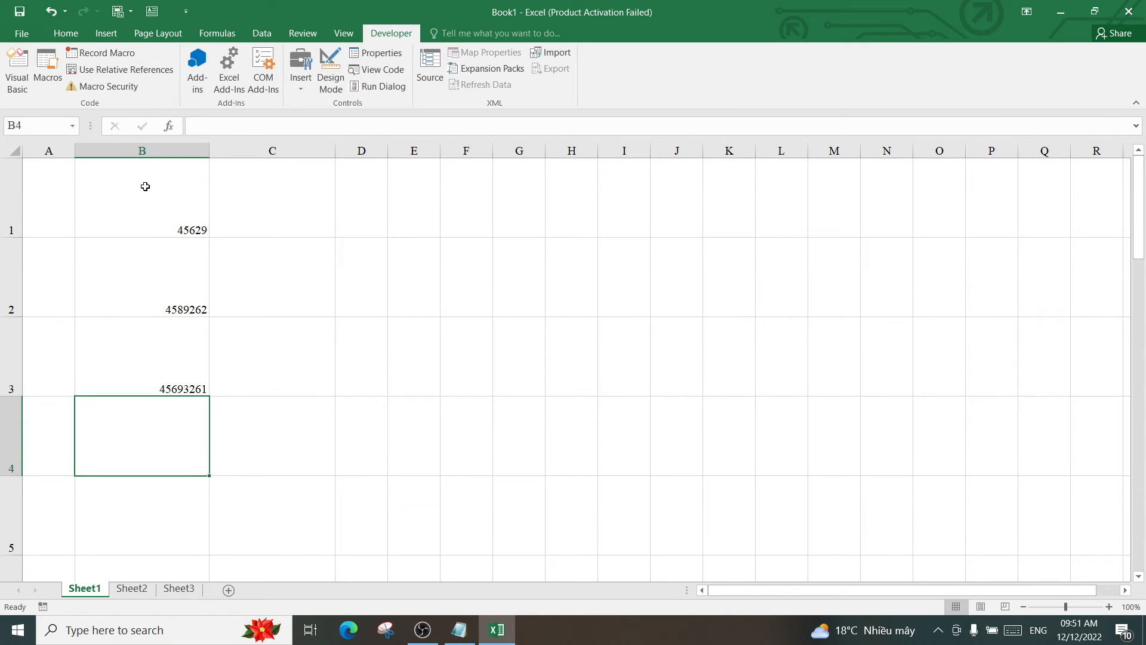
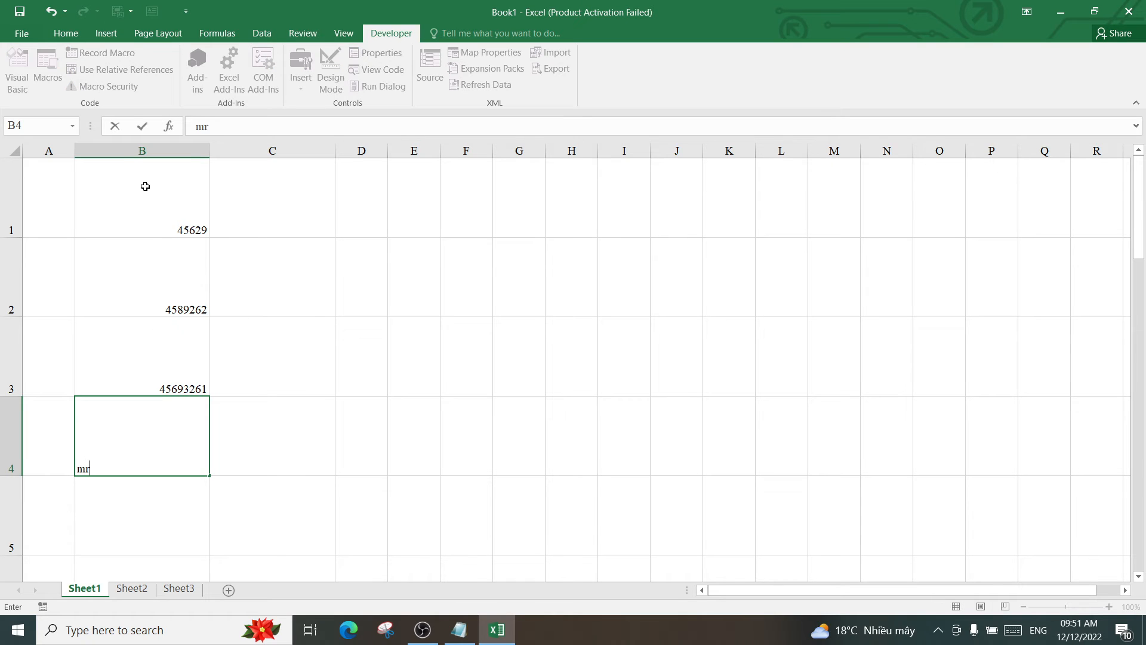
# Enter a contact's name in B4 and two phone numbers in B5 and B6
pyautogui.press('BackSpace')
pyautogui.press('BackSpace')
pyautogui.press('BackSpace')
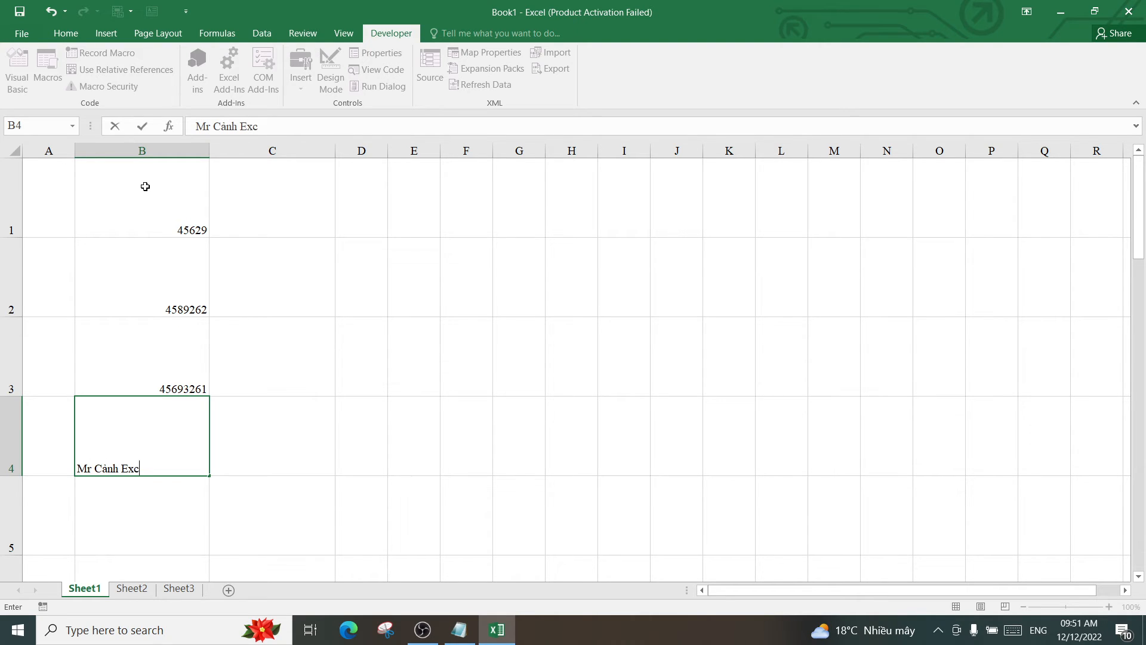
pyautogui.press('Return')
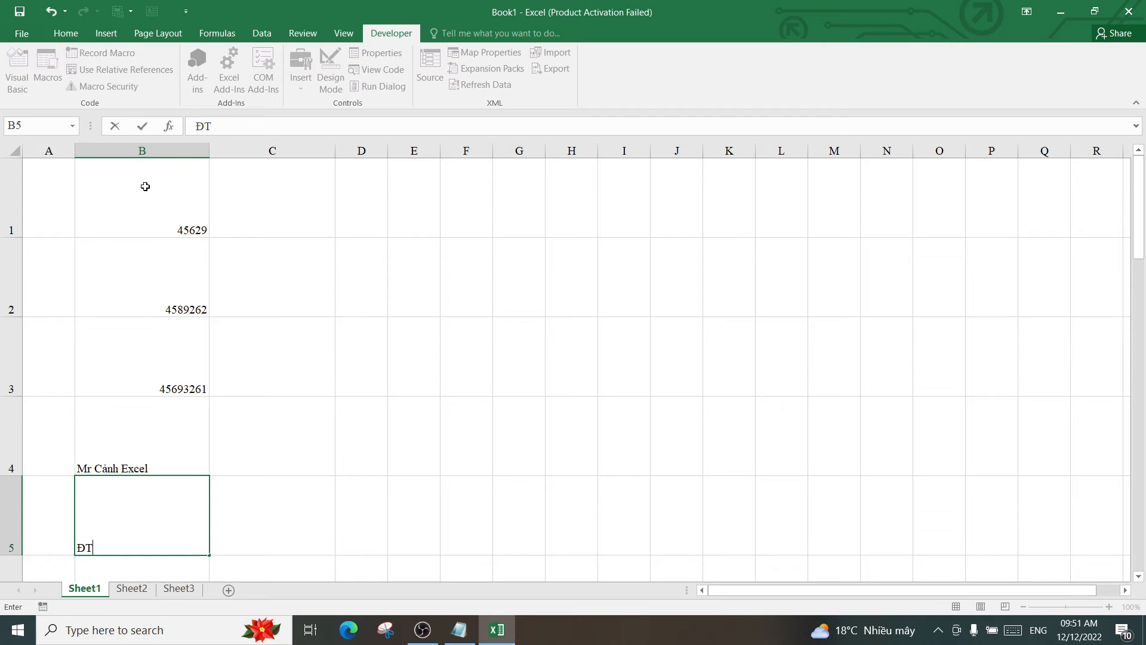
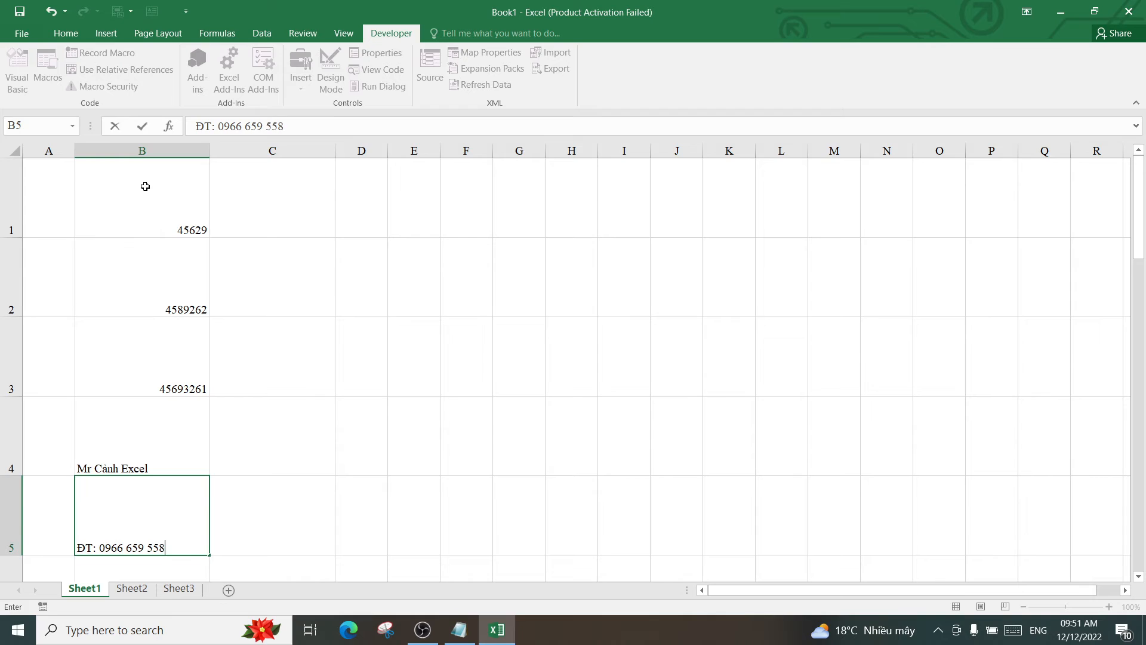
pyautogui.press('Return')
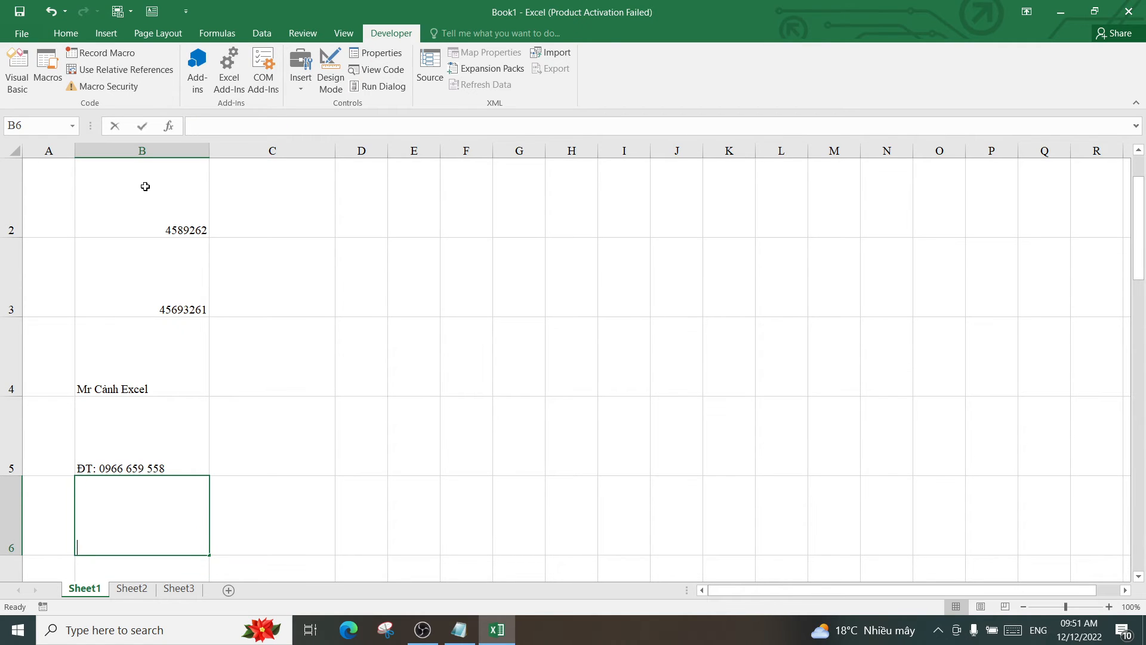
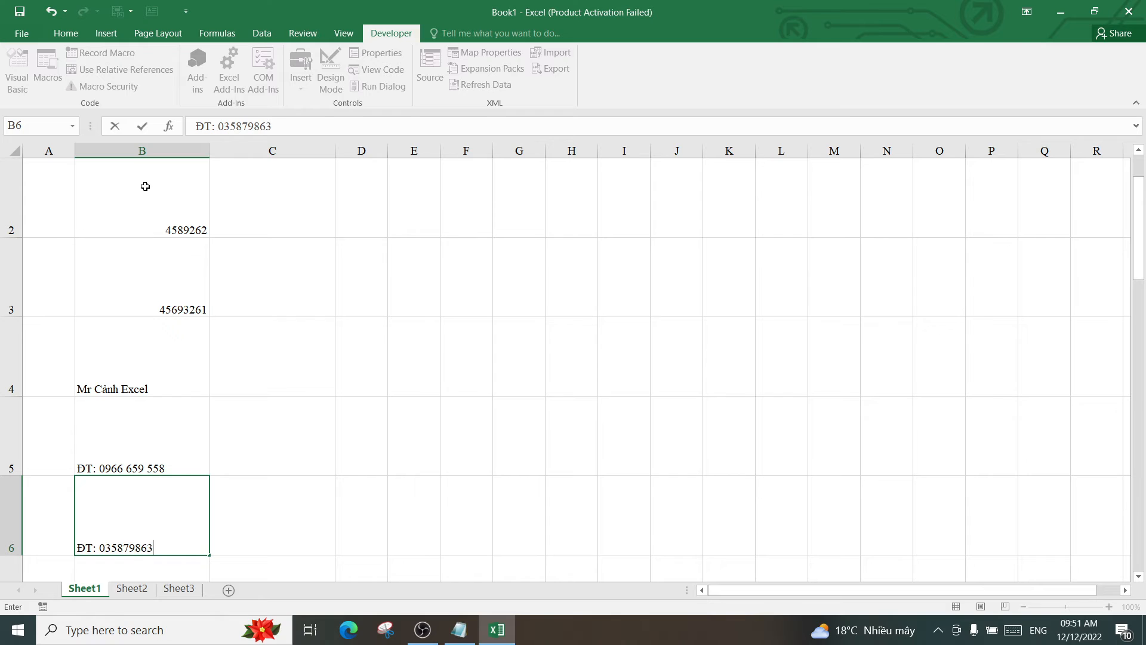
pyautogui.press('Return')
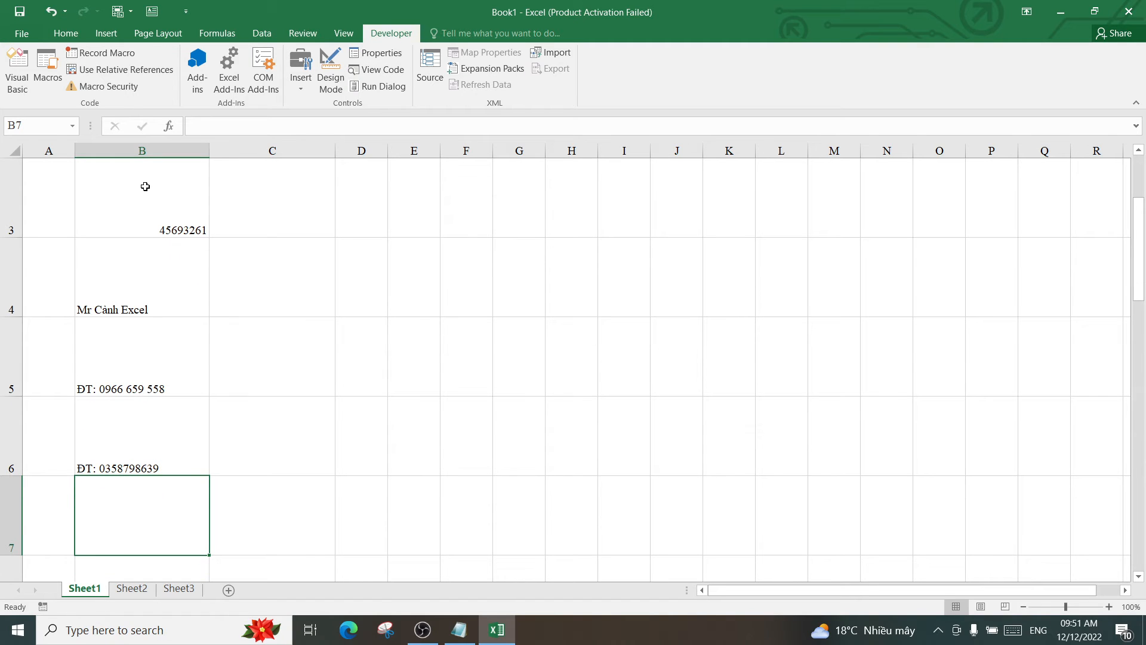
# Enter the contact's e-mail address in B7, then replace B1 with 'ghjkkihgnb'
pyautogui.write('m')
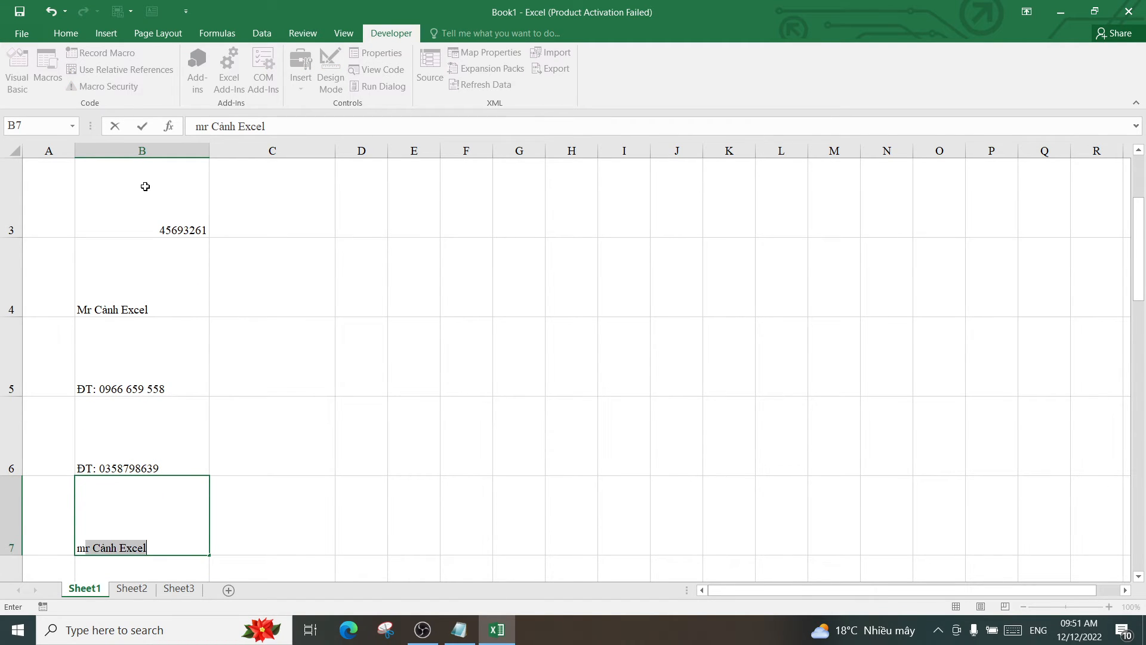
pyautogui.press('BackSpace')
pyautogui.press('BackSpace')
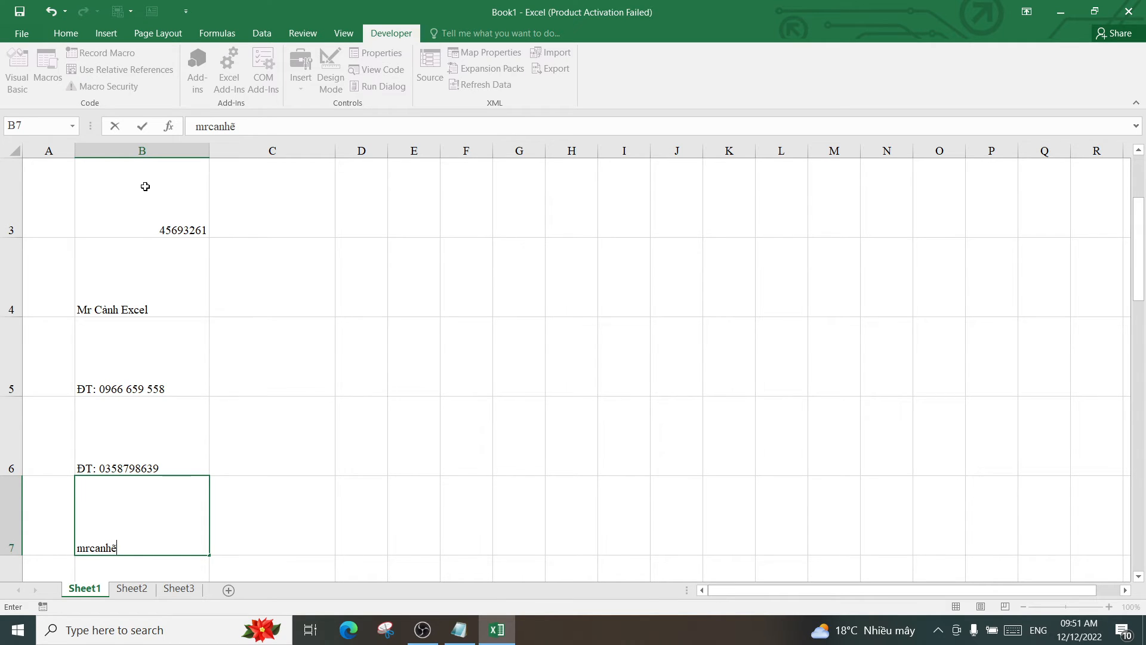
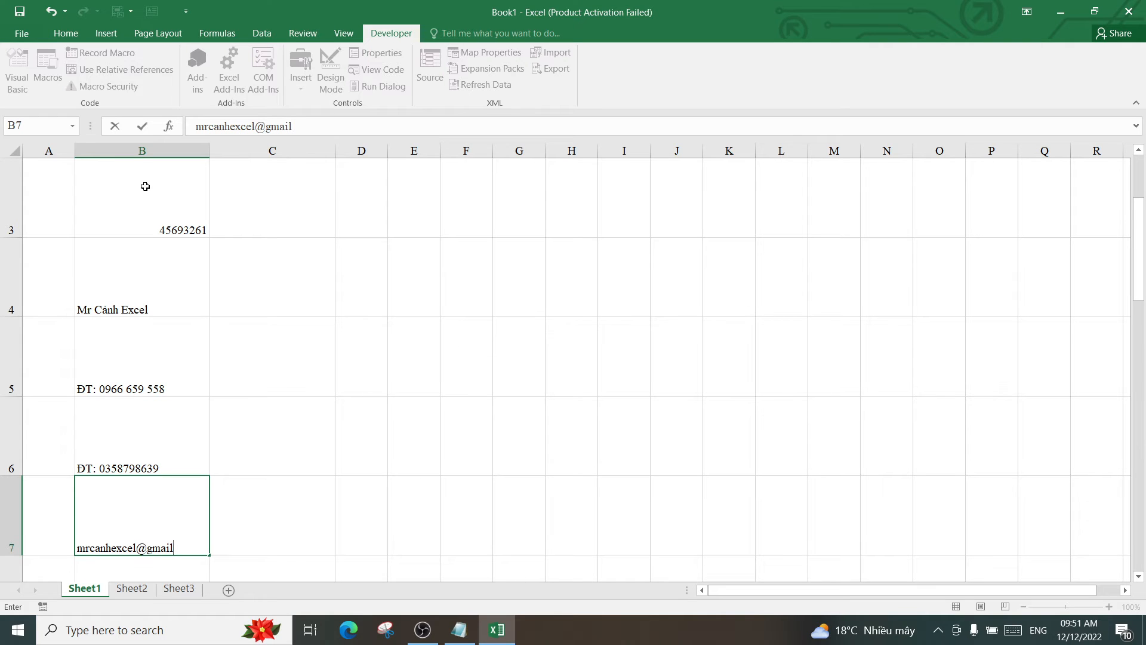
pyautogui.press('Return')
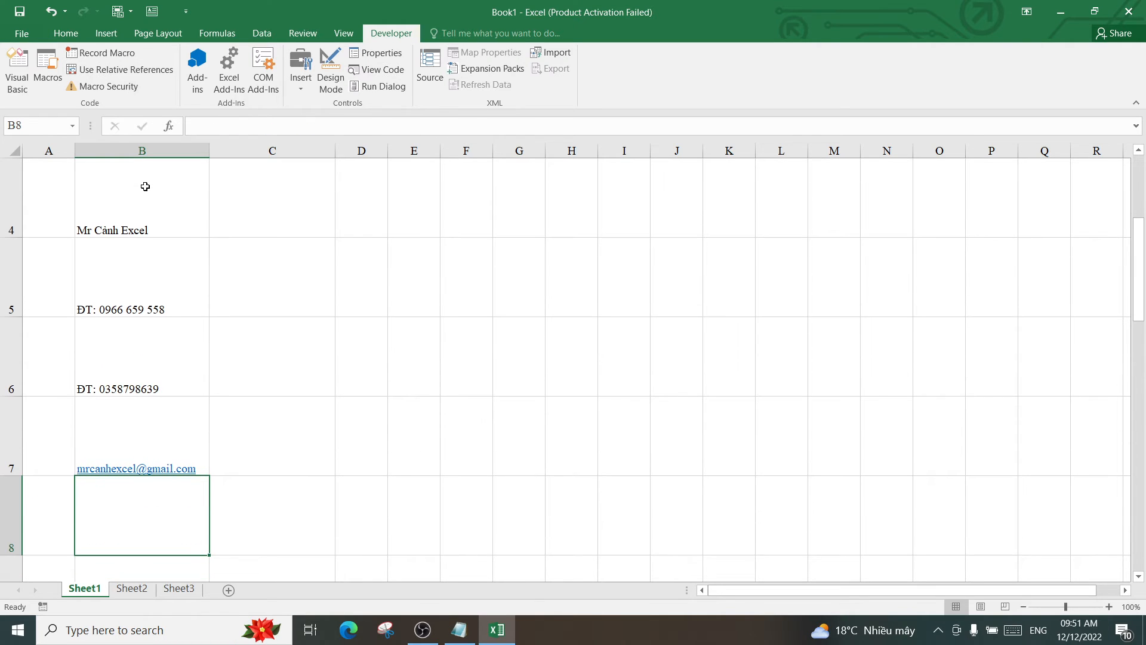
pyautogui.click(281, 322)
pyautogui.scroll(1, 271, 312)
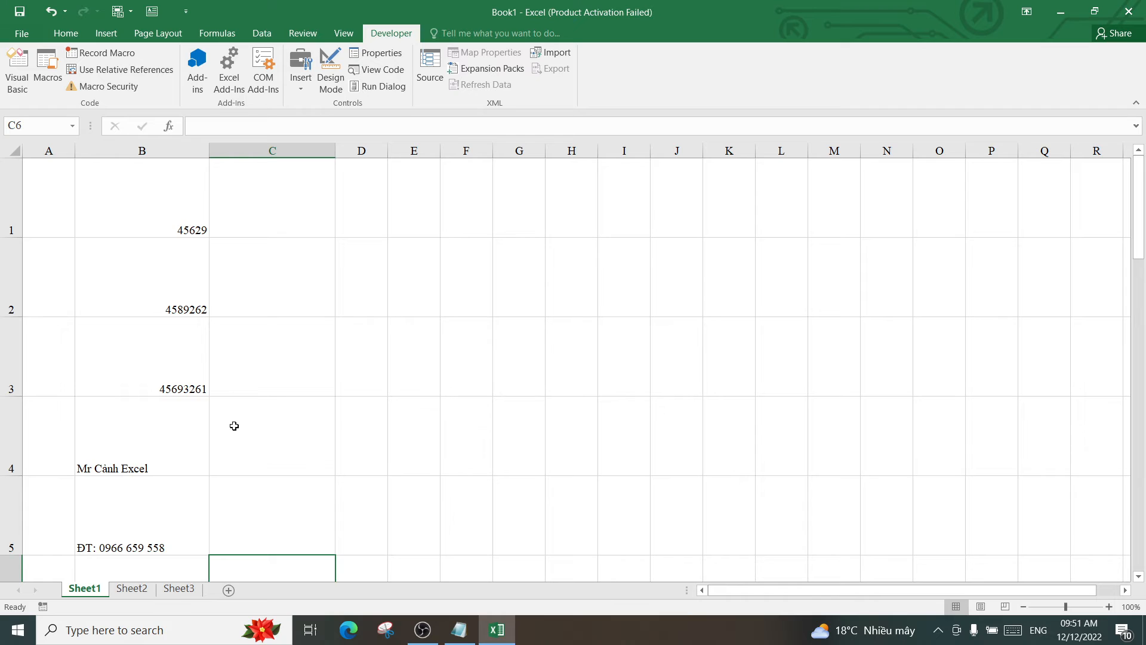
pyautogui.click(154, 210)
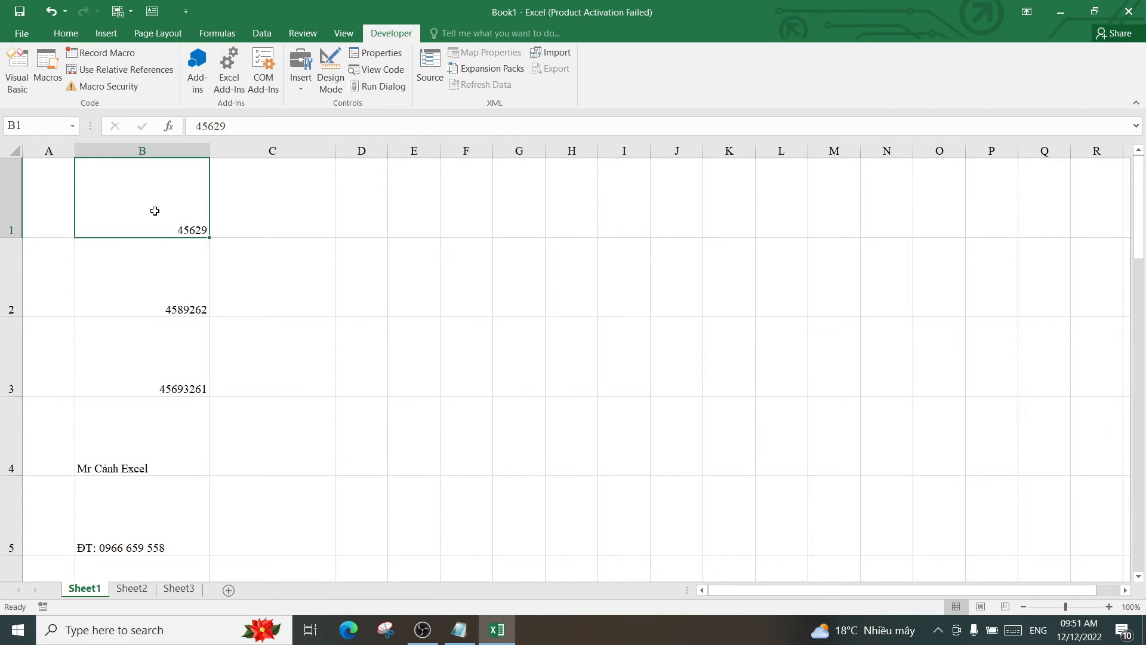
pyautogui.write('g')
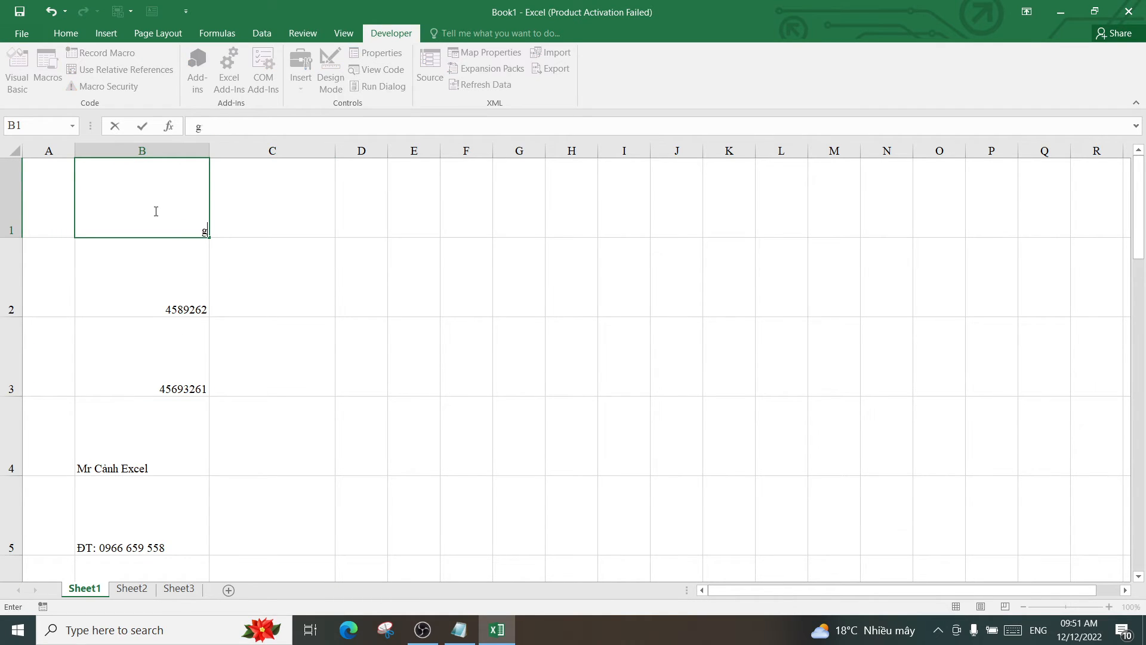
pyautogui.write('hjkkihgnb')
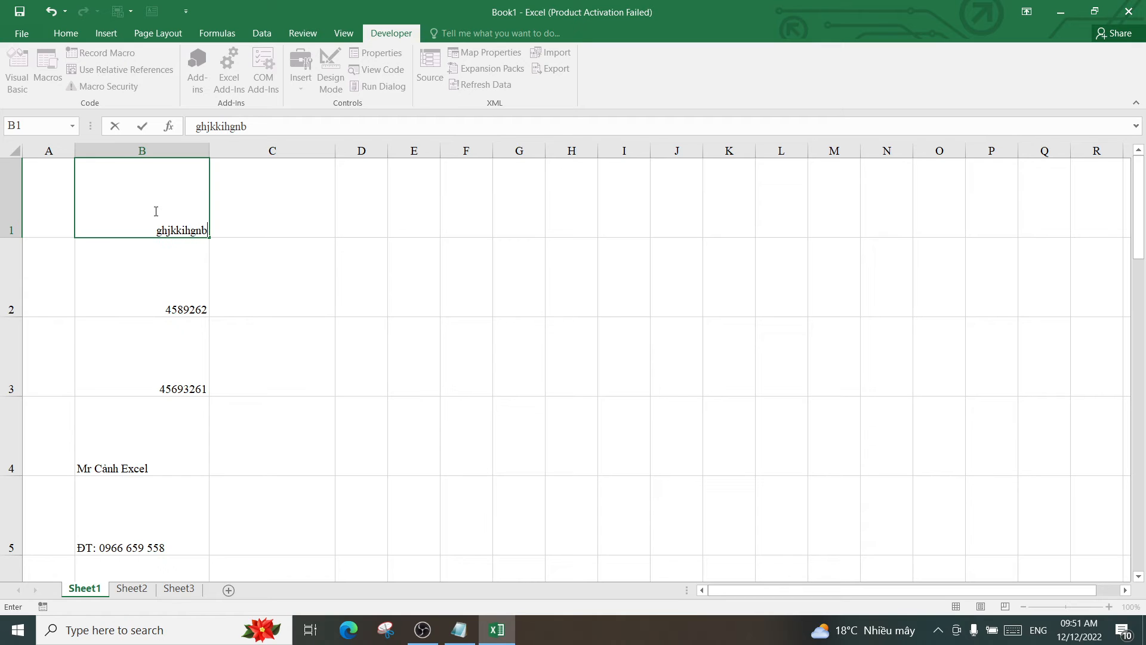
pyautogui.press('Return')
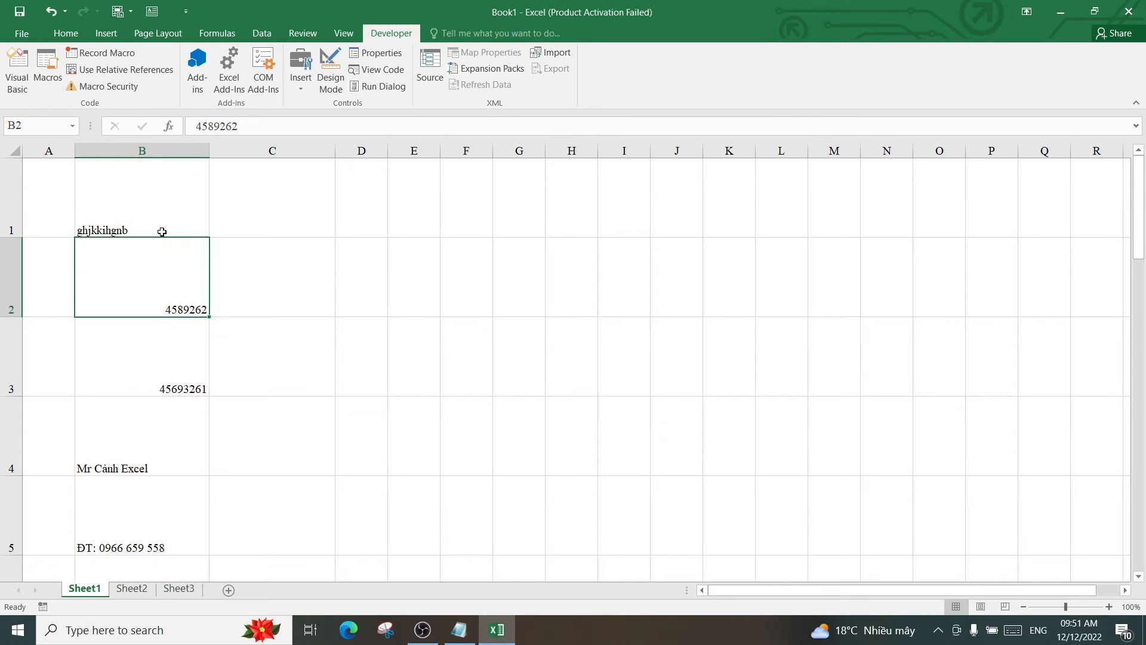
pyautogui.click(154, 152)
# Center the entries in column B
pyautogui.click(66, 33)
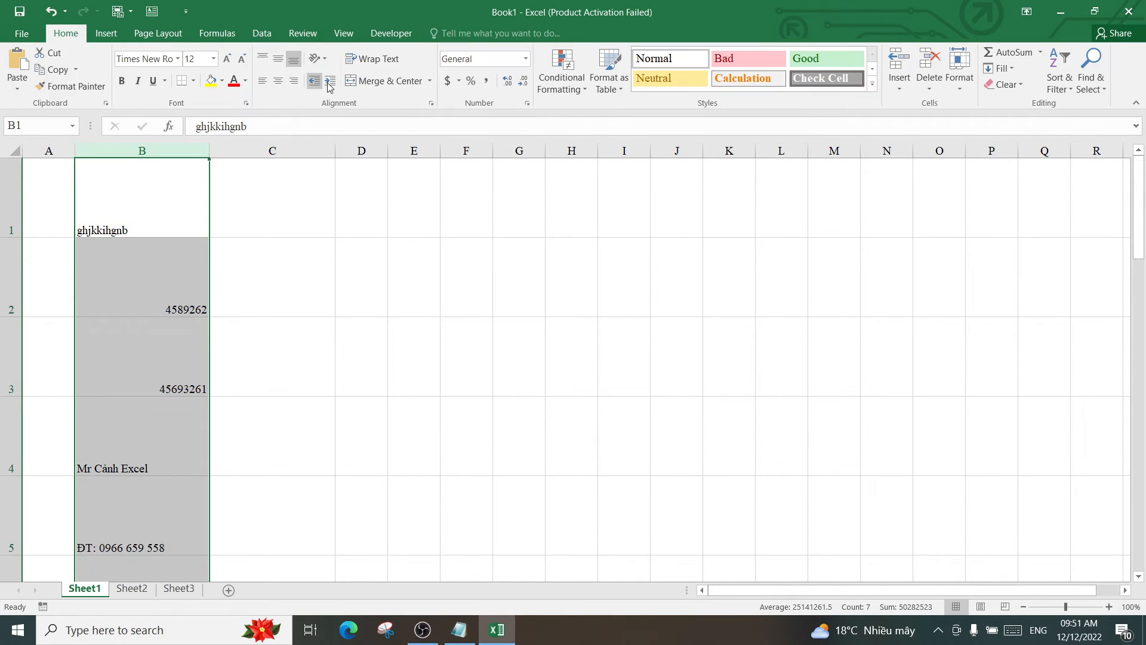
pyautogui.click(279, 81)
pyautogui.click(158, 296)
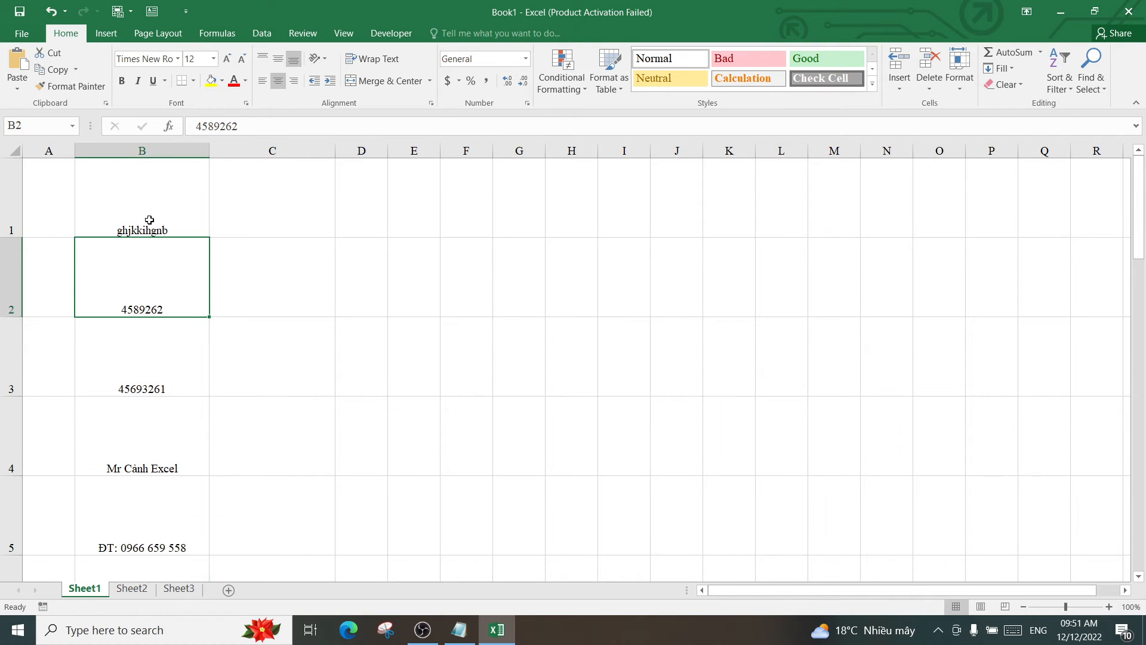
pyautogui.scroll(-2, 157, 268)
pyautogui.scroll(2, 158, 274)
# Apply All Borders to every cell of B1:C7
pyautogui.moveTo(170, 181); pyautogui.dragTo(289, 466)
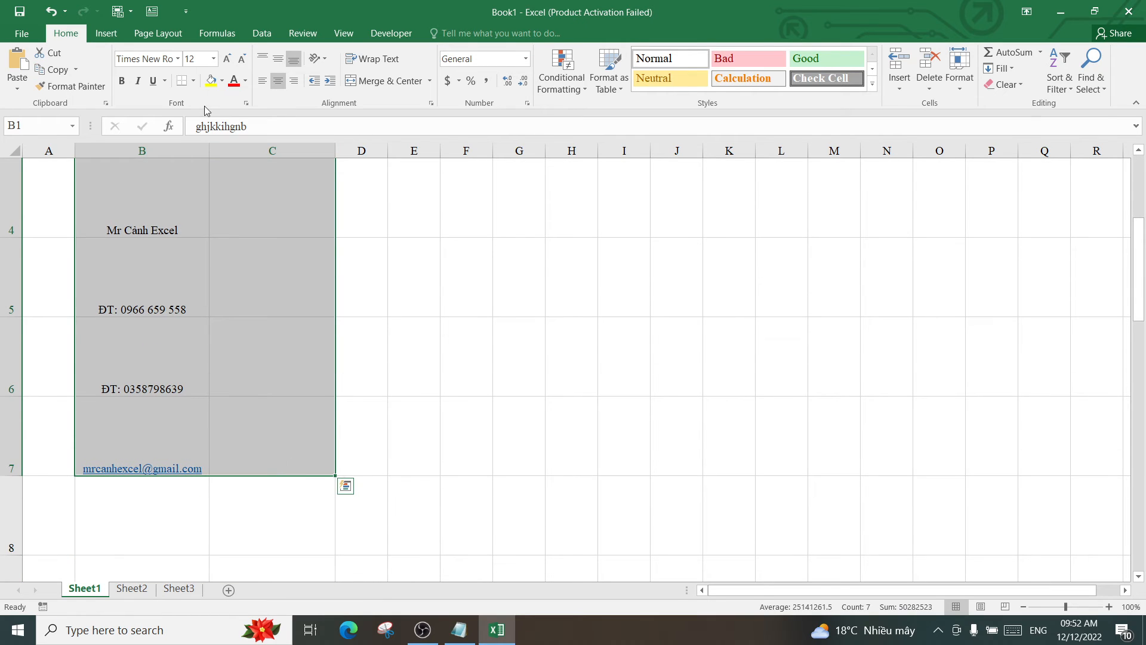
pyautogui.click(193, 80)
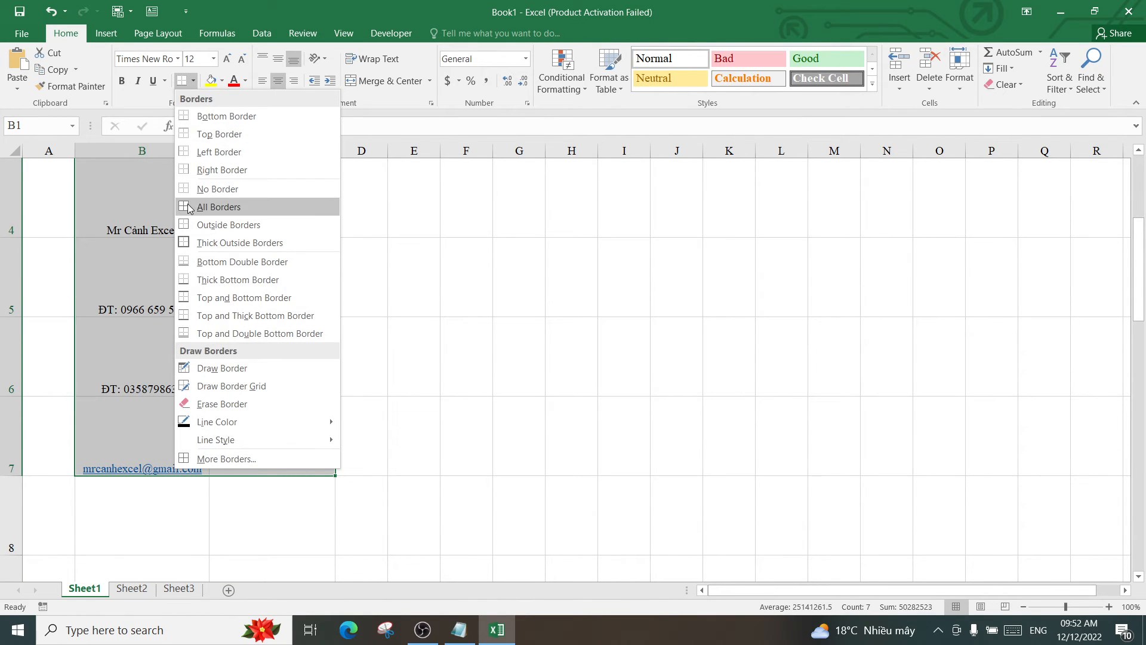
pyautogui.click(188, 207)
pyautogui.scroll(1, 251, 210)
# Fill C1:C7 with yellow and return to cell C1
pyautogui.click(295, 217)
pyautogui.moveTo(339, 154); pyautogui.dragTo(287, 402)
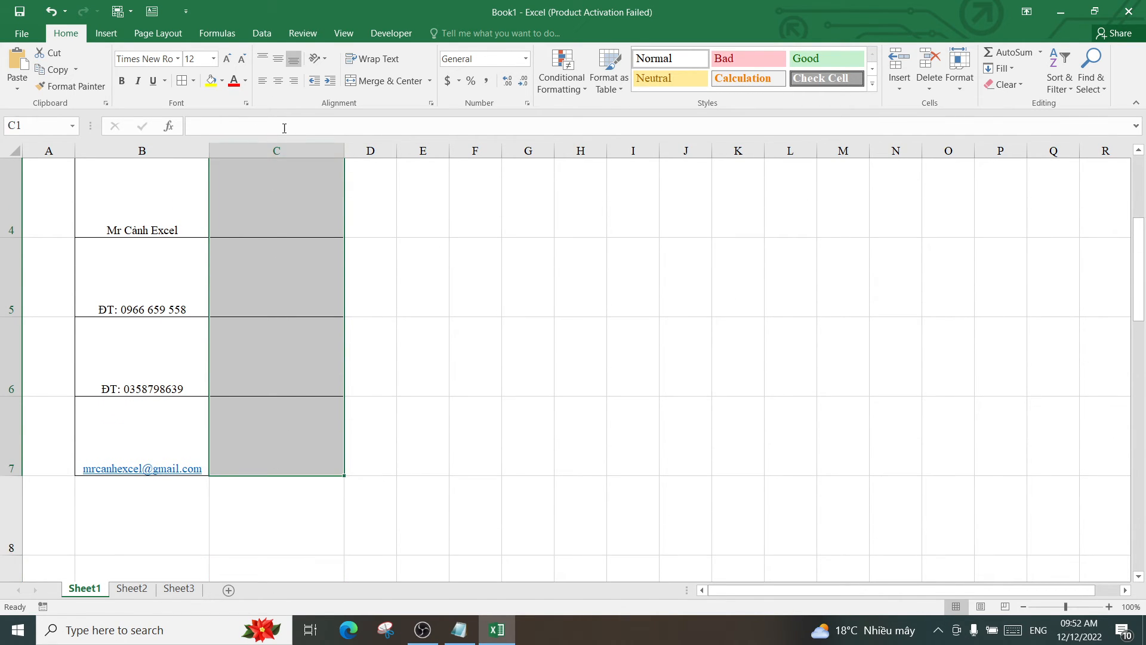
pyautogui.click(211, 81)
pyautogui.scroll(1, 277, 239)
pyautogui.click(305, 324)
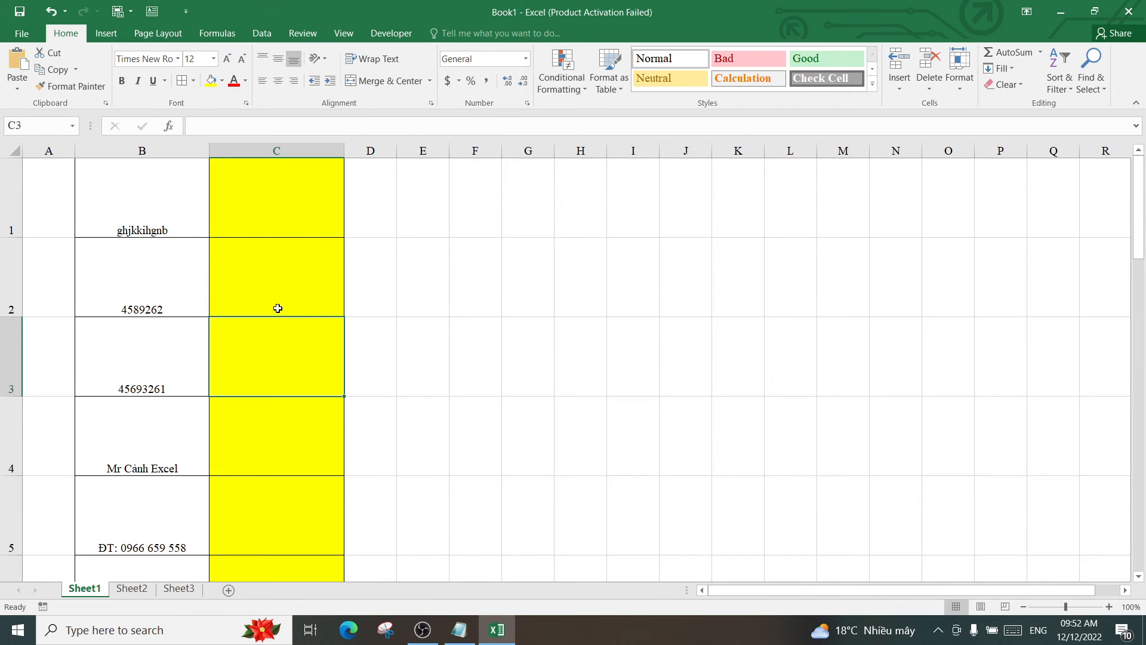
pyautogui.scroll(-1, 278, 309)
pyautogui.scroll(1, 281, 325)
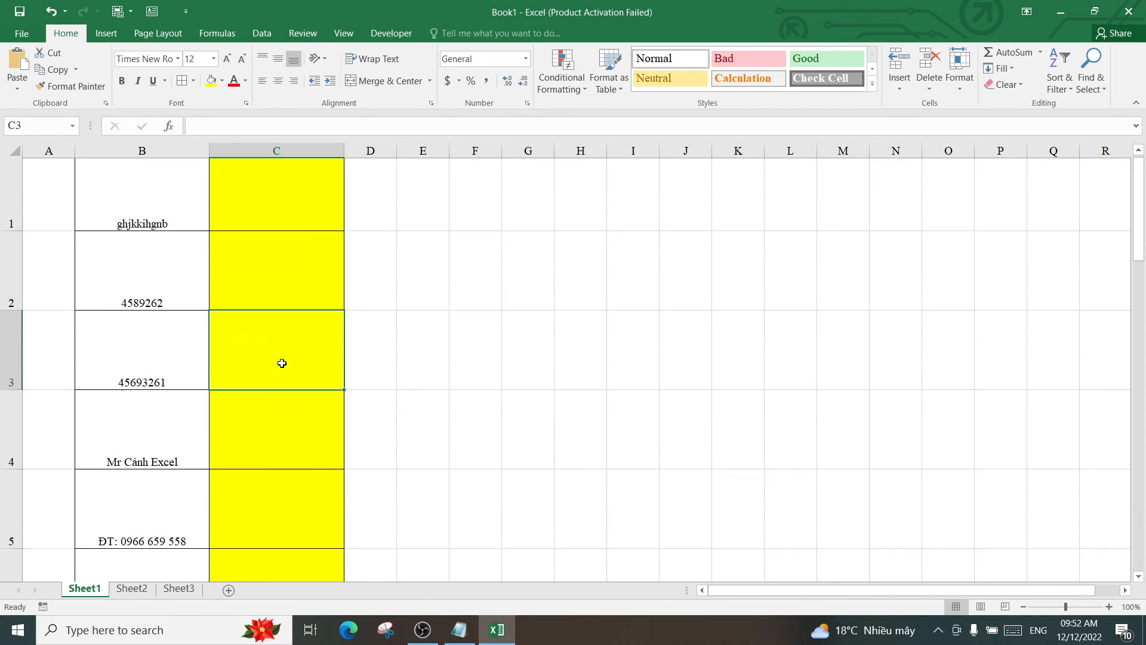
pyautogui.click(276, 205)
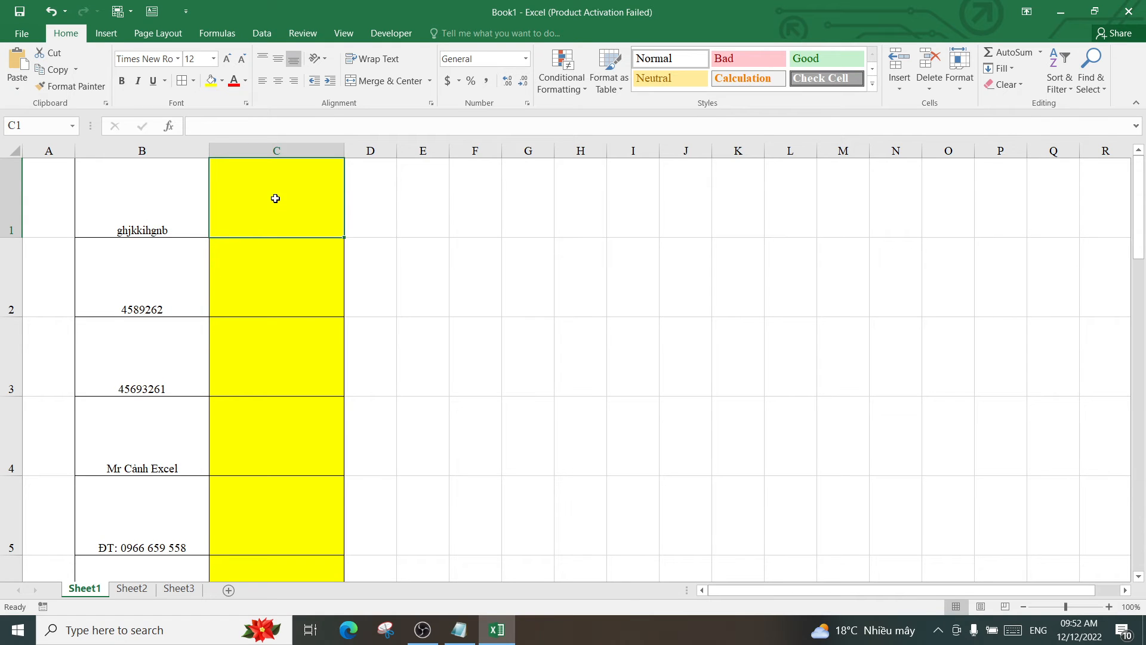
pyautogui.press('Down')
pyautogui.press('Down')
pyautogui.press('Down')
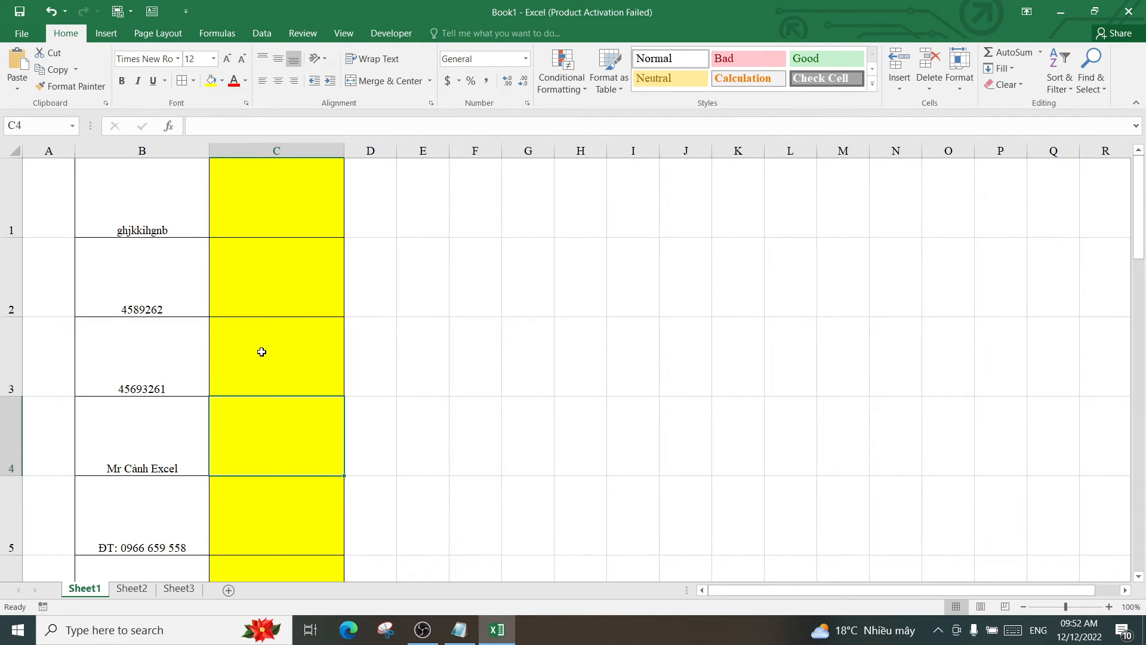
pyautogui.click(268, 201)
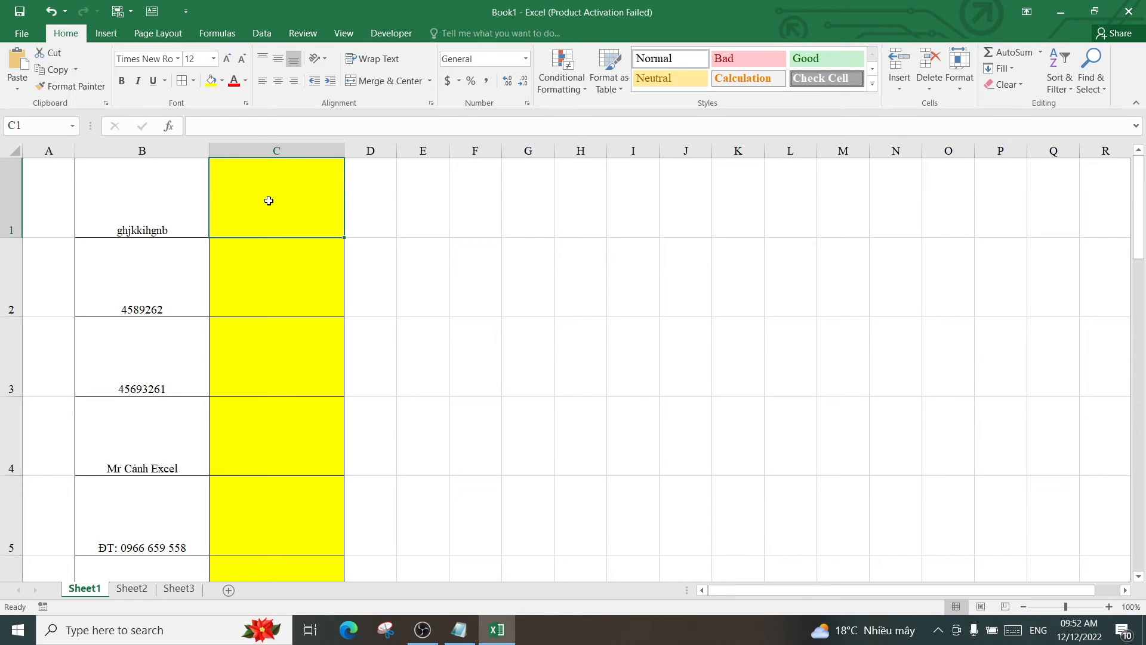
# Enter =GenerateQR(B1) in C1 so it displays a QR code of B1's text
pyautogui.write('=')
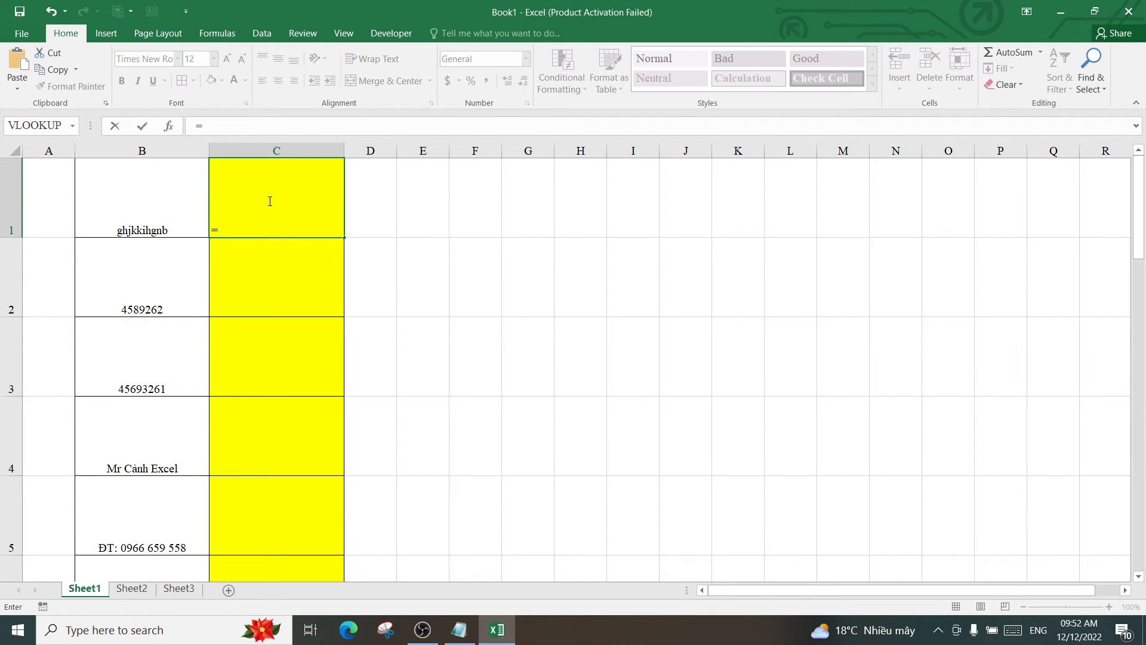
pyautogui.write('gen')
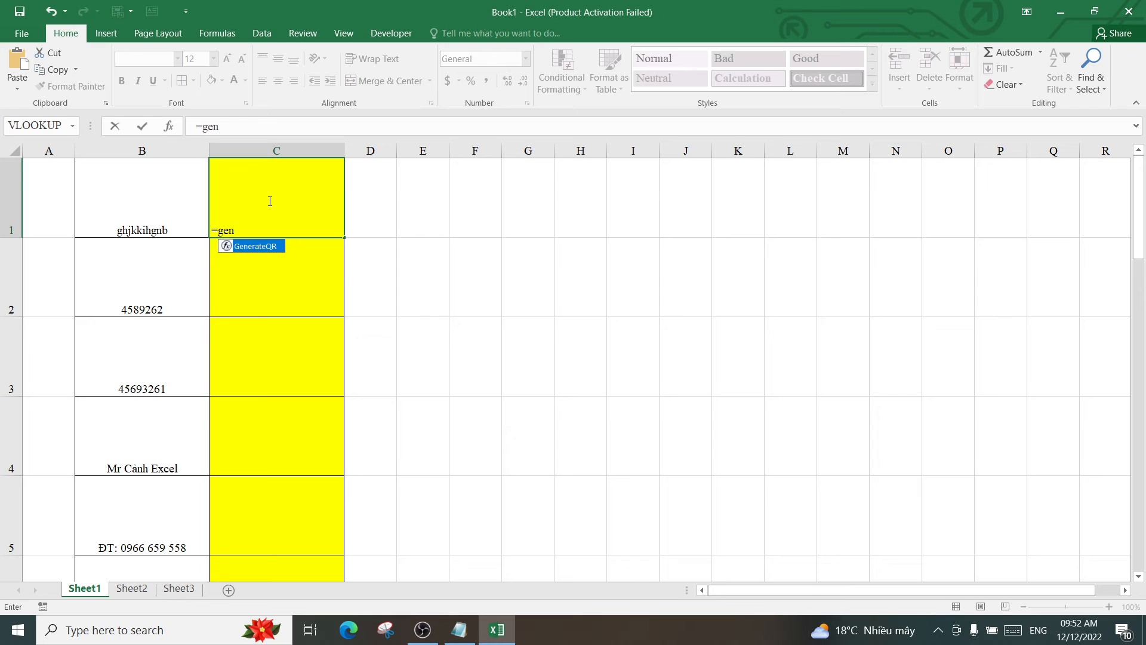
pyautogui.doubleClick(258, 247)
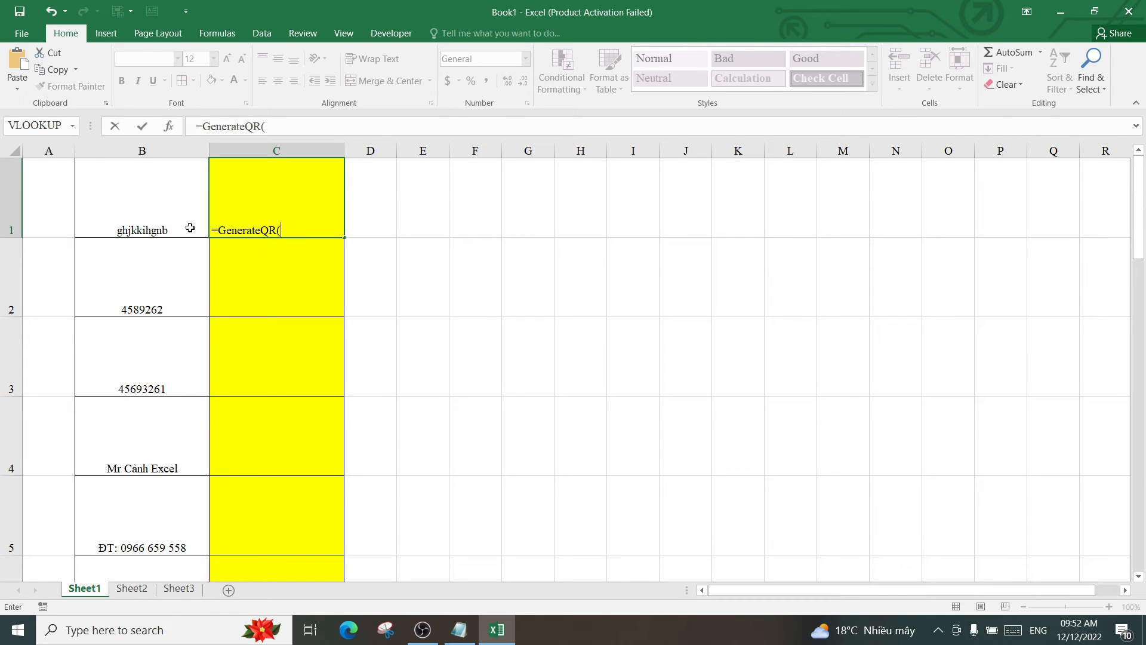
pyautogui.click(150, 224)
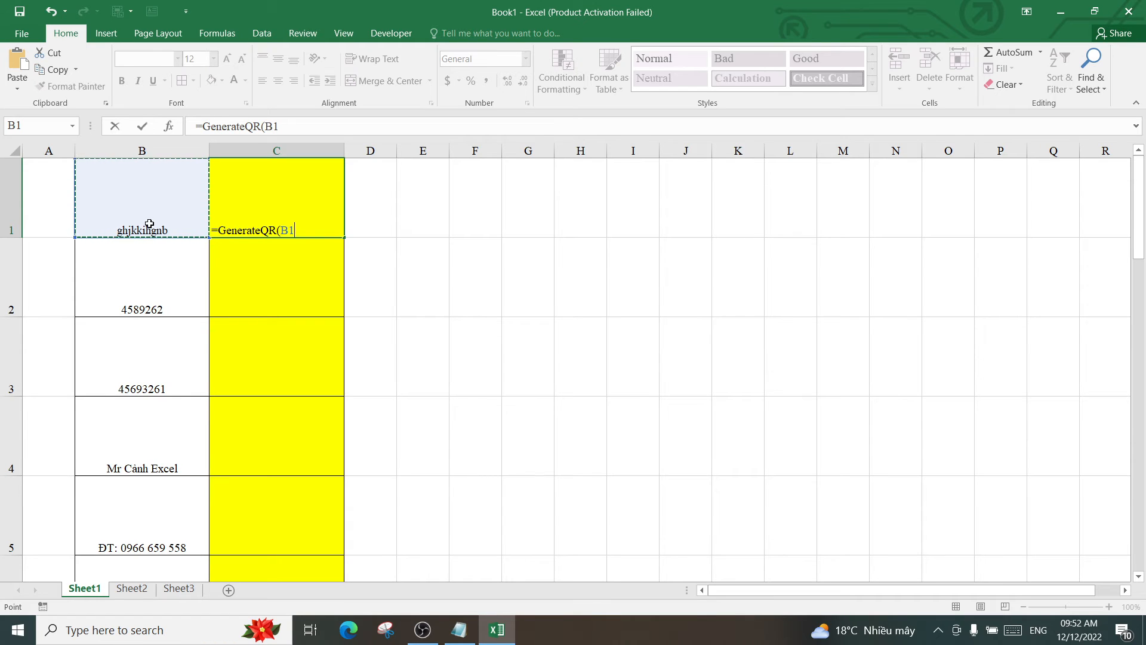
pyautogui.write(')')
pyautogui.hotkey('ctrl', 'Return')
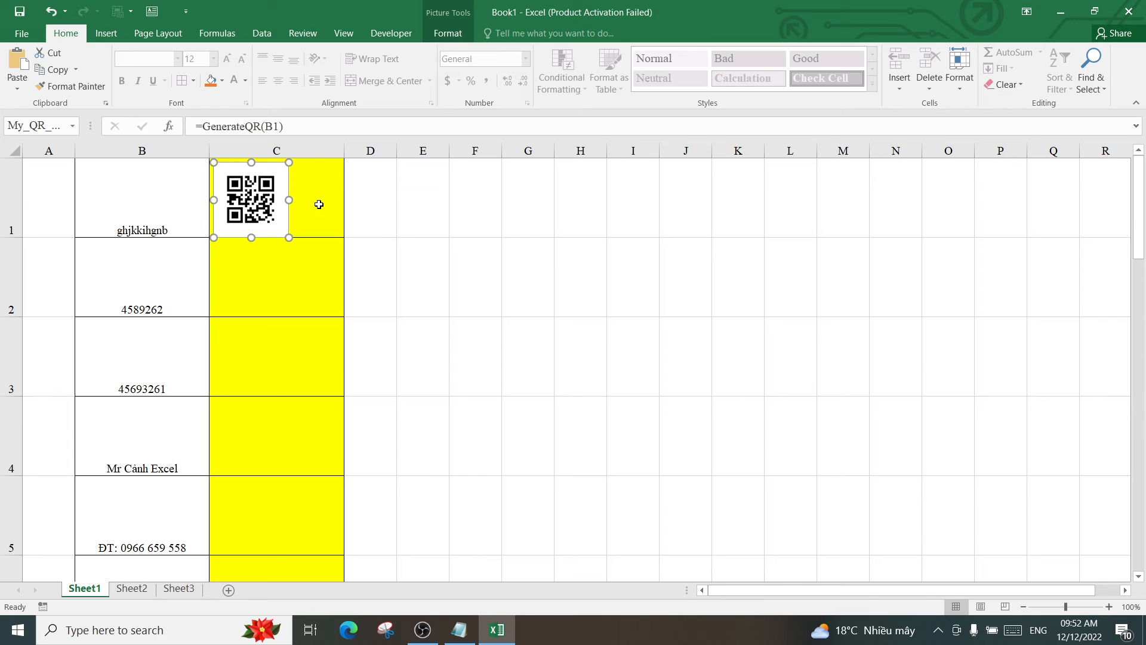
pyautogui.click(319, 204)
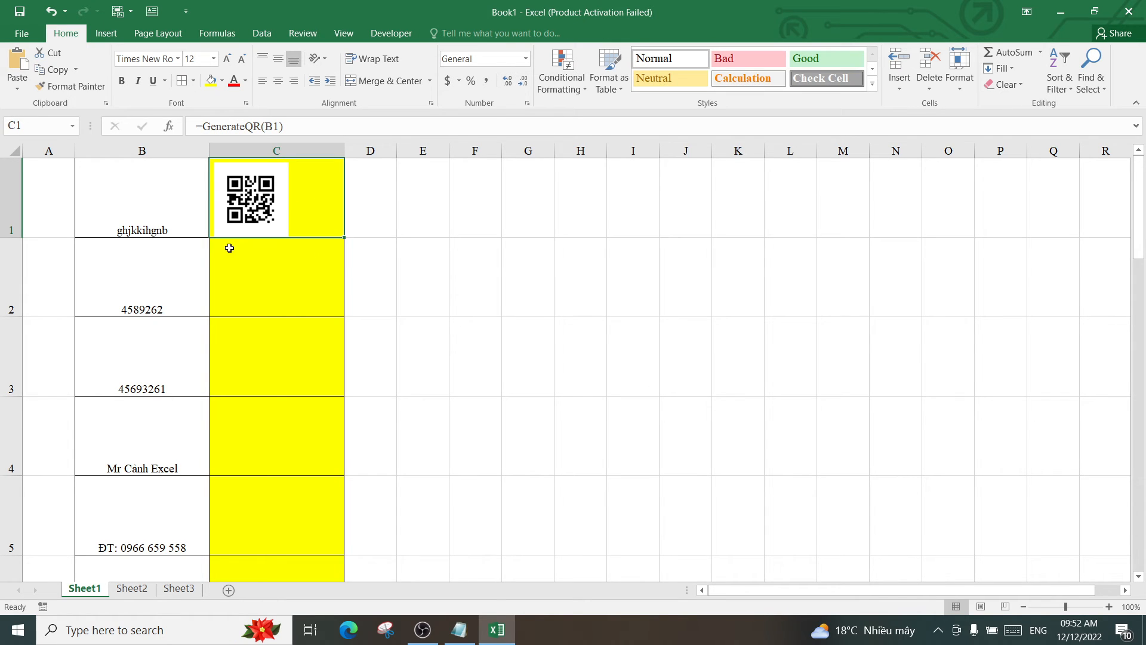
pyautogui.doubleClick(345, 238)
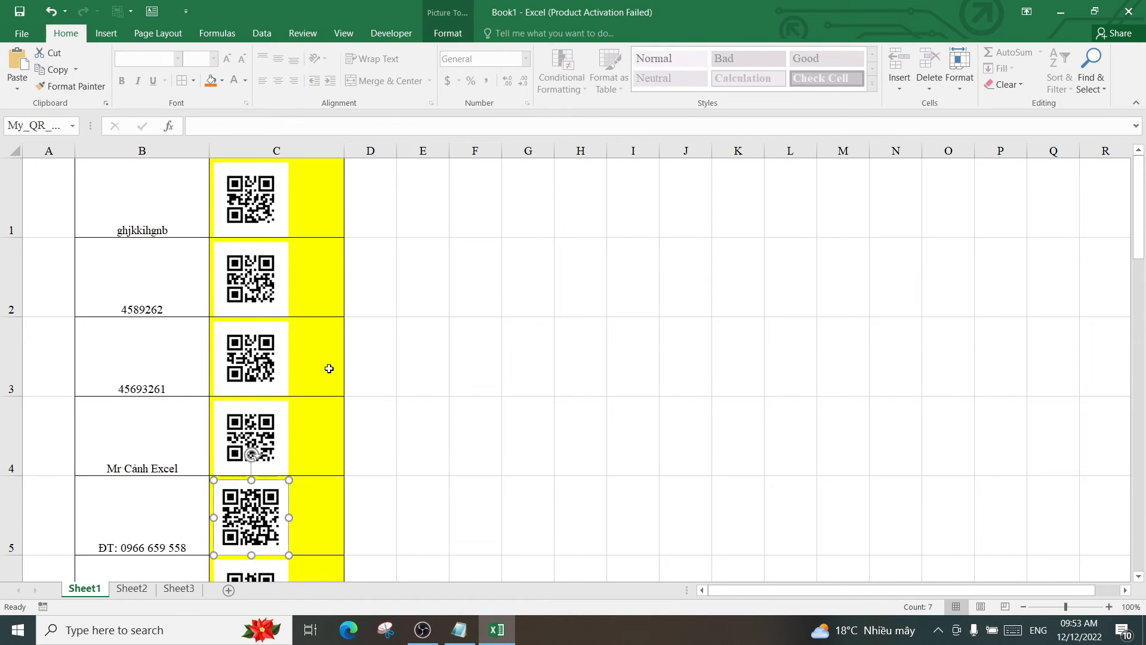
pyautogui.scroll(-1, 328, 354)
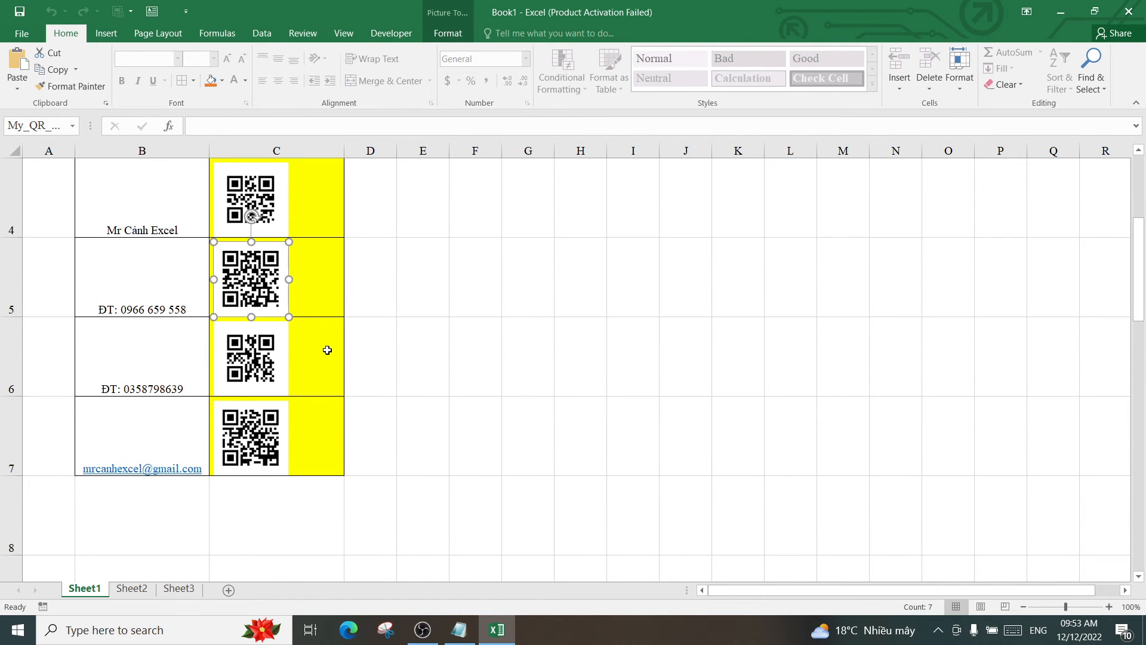
pyautogui.click(367, 270)
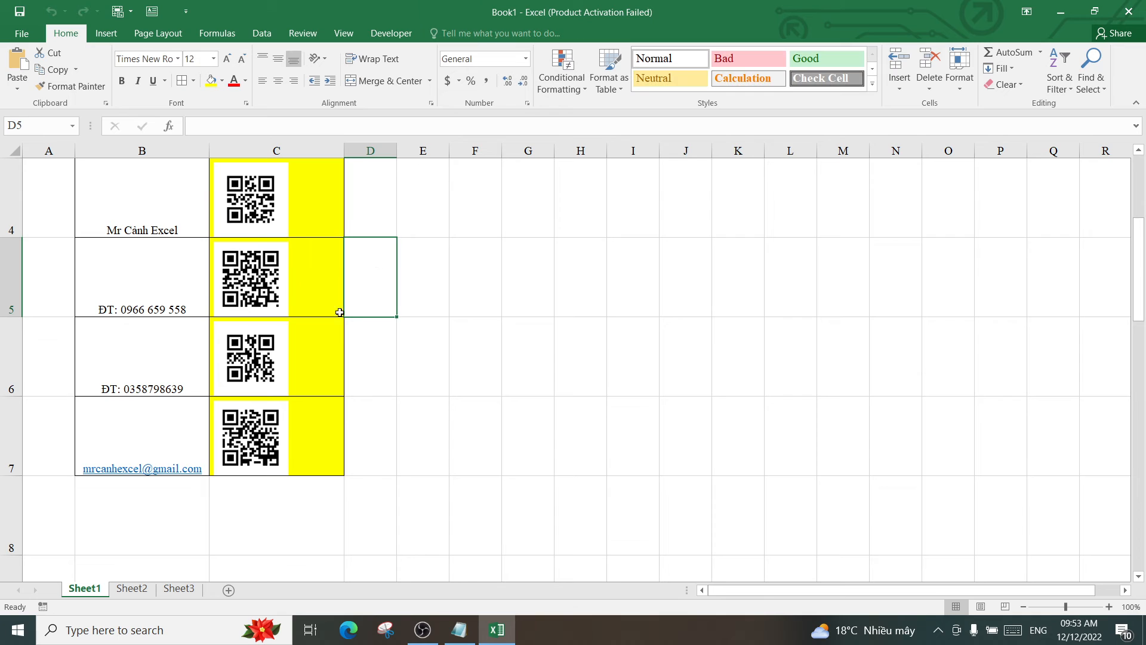
pyautogui.scroll(1, 273, 389)
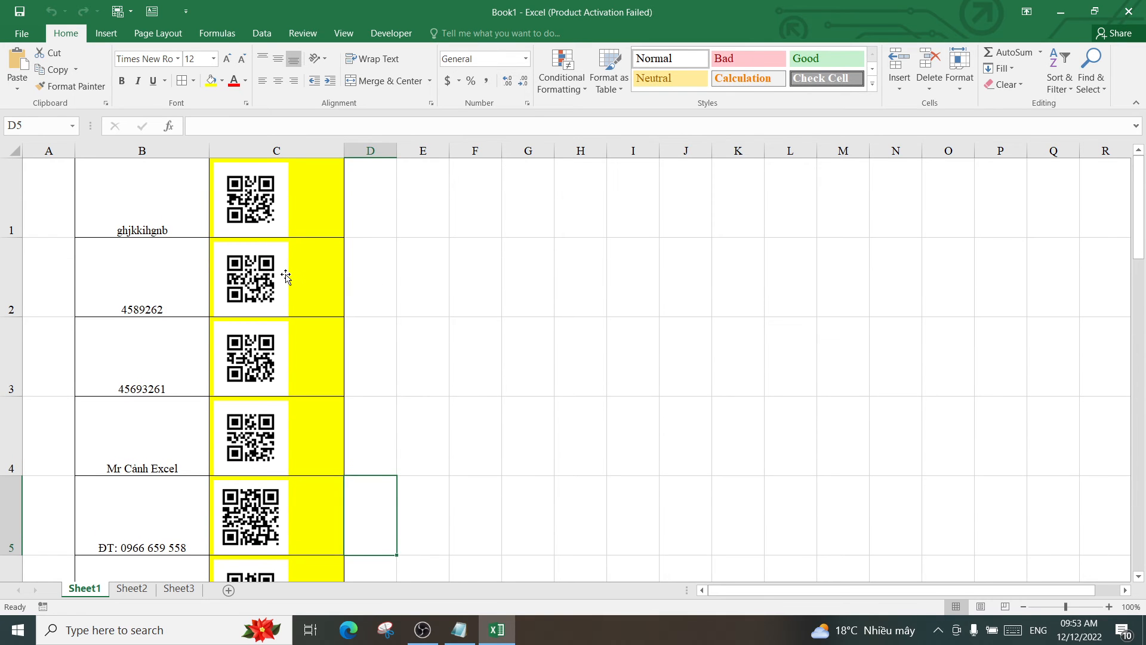
pyautogui.scroll(-2, 238, 384)
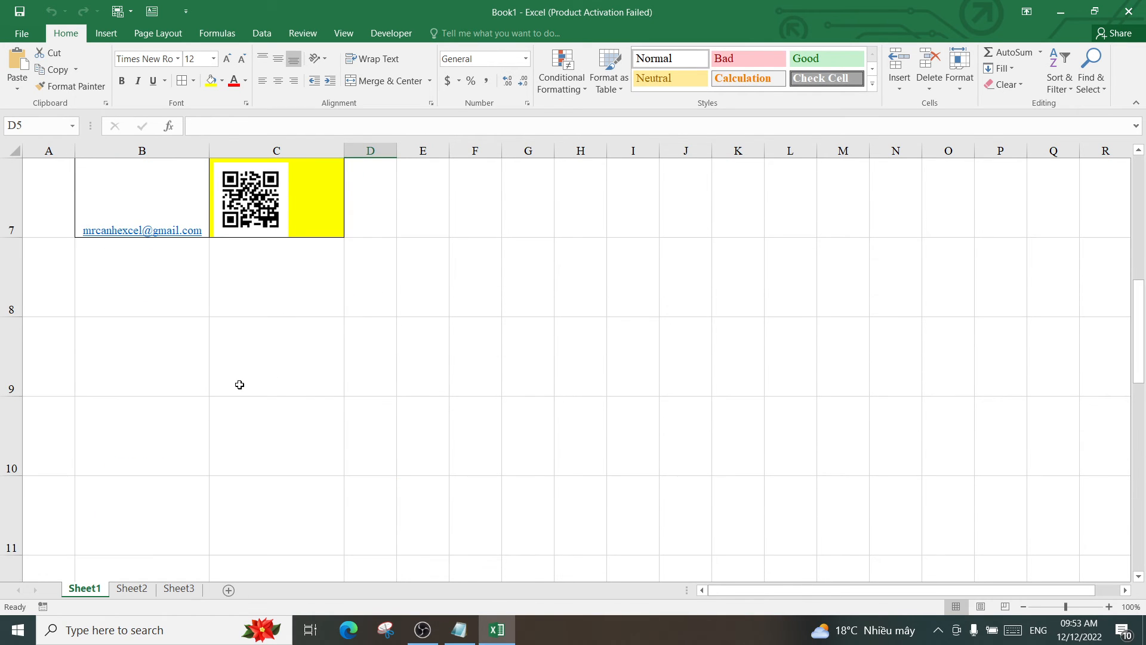
pyautogui.scroll(2, 289, 371)
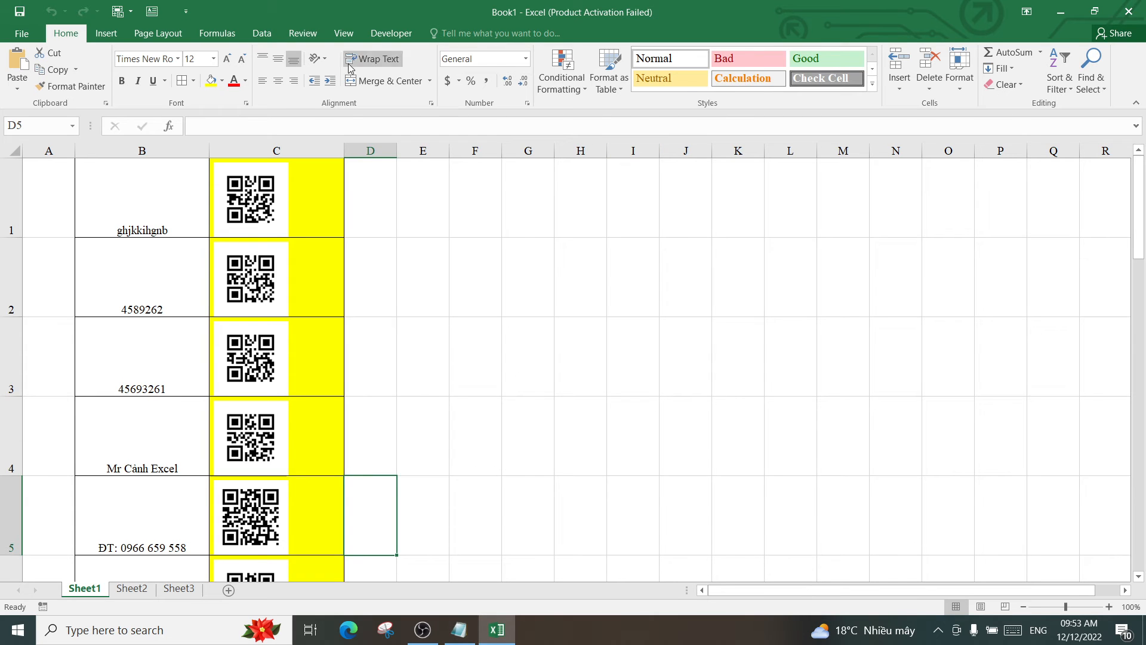
pyautogui.click(568, 358)
pyautogui.click(385, 35)
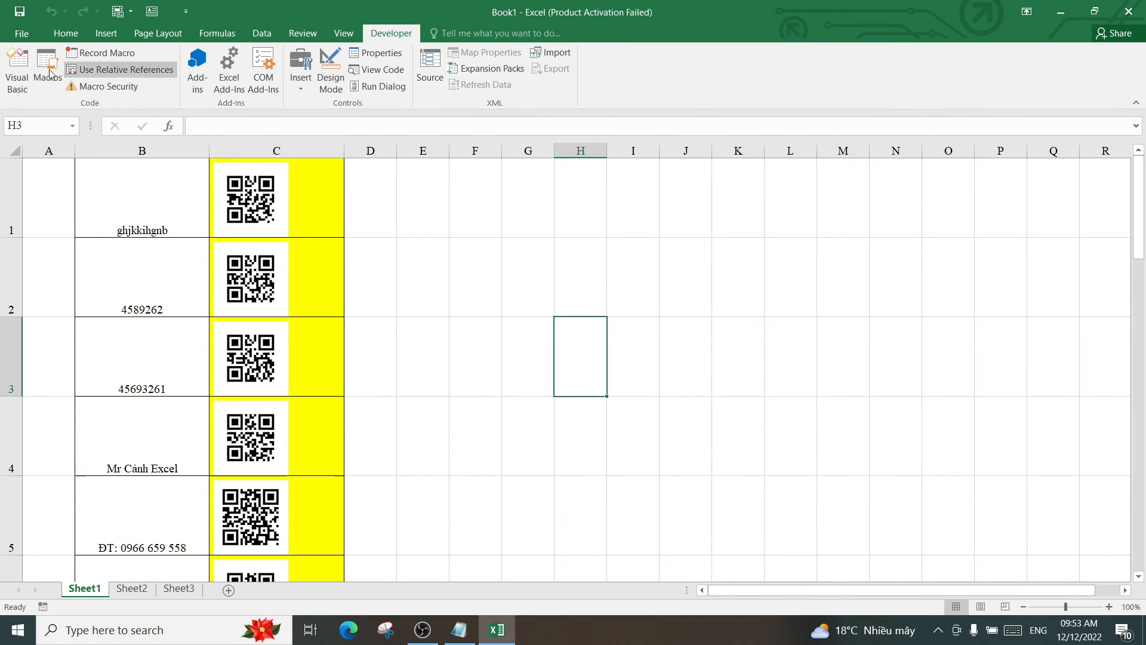
pyautogui.click(17, 70)
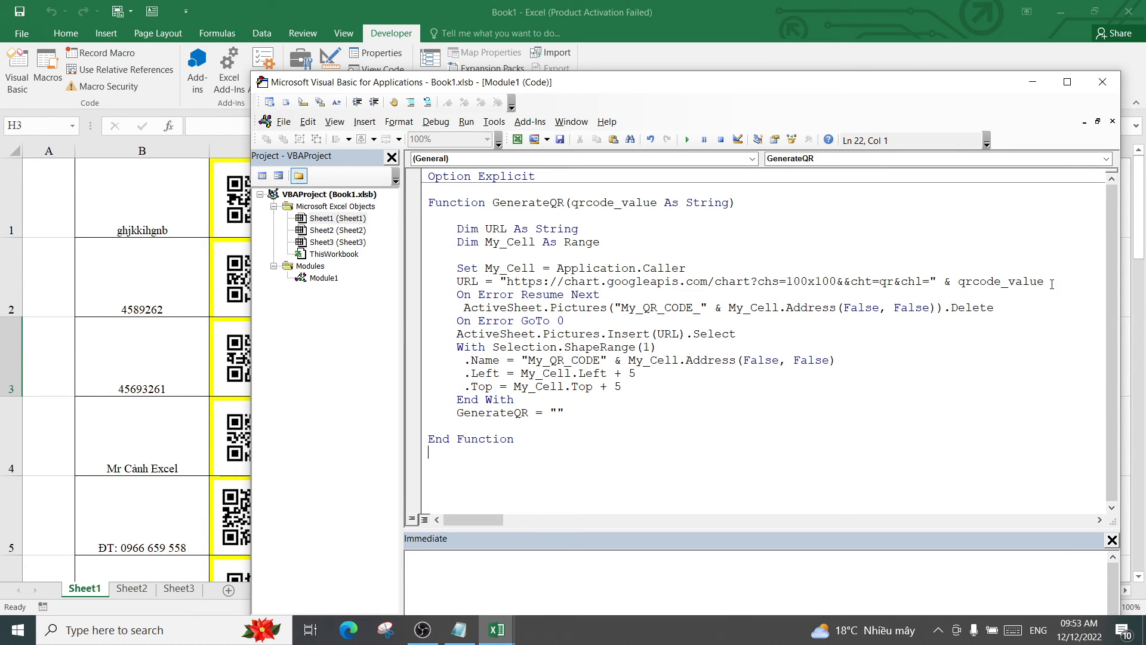
pyautogui.moveTo(1052, 285); pyautogui.dragTo(499, 277)
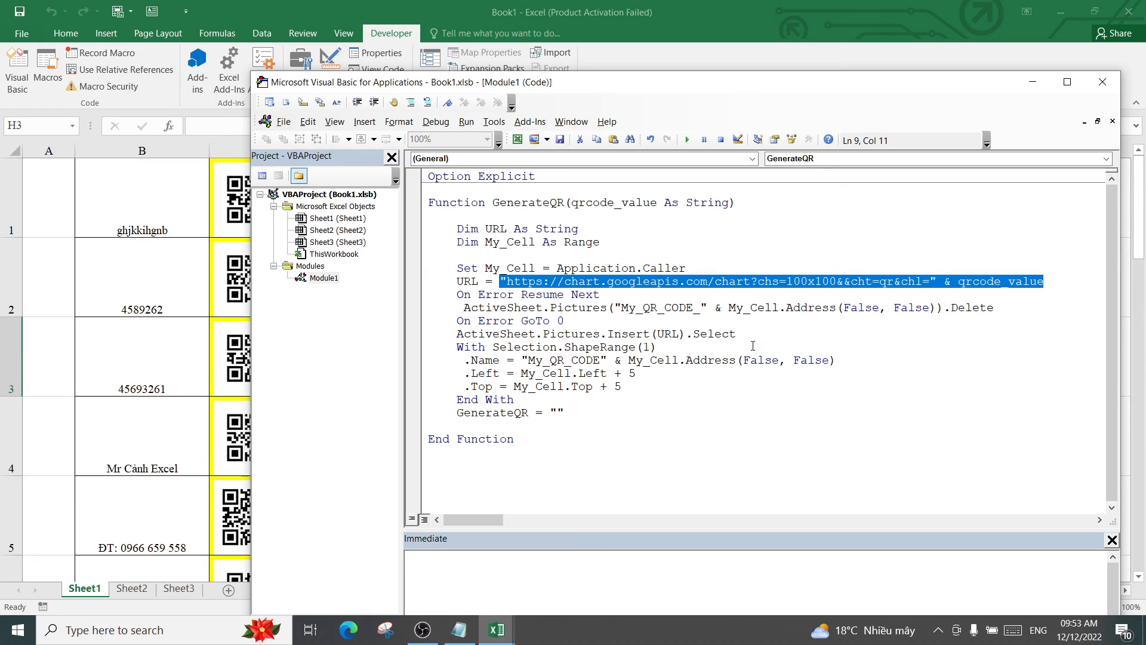
pyautogui.click(754, 297)
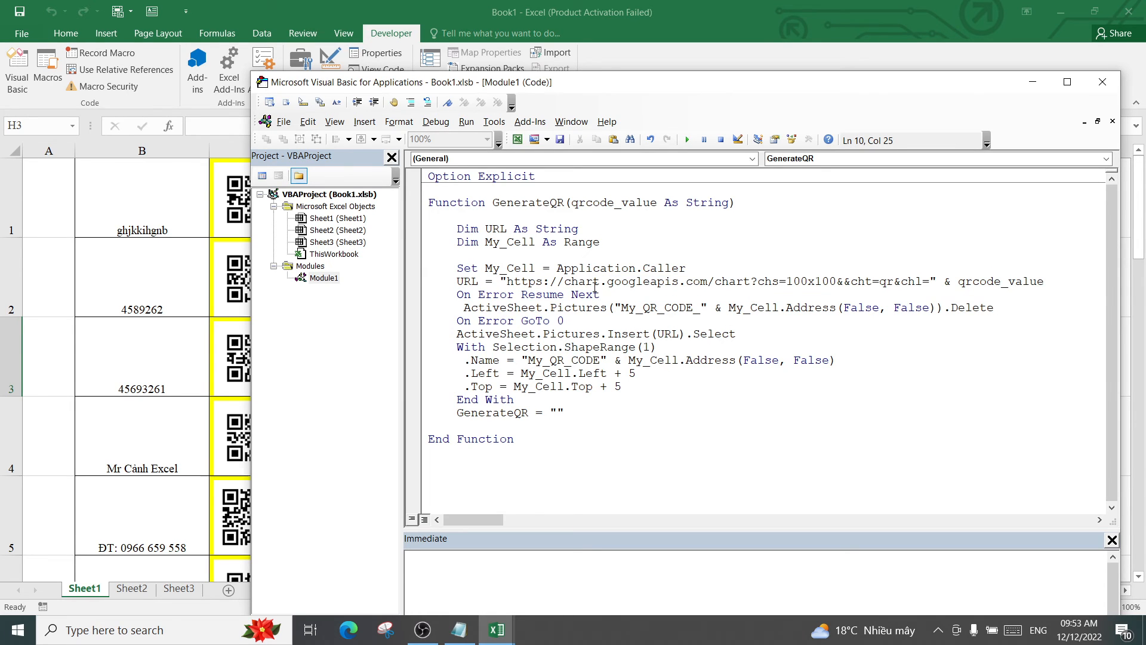
pyautogui.moveTo(1052, 282); pyautogui.dragTo(500, 282)
pyautogui.click(921, 347)
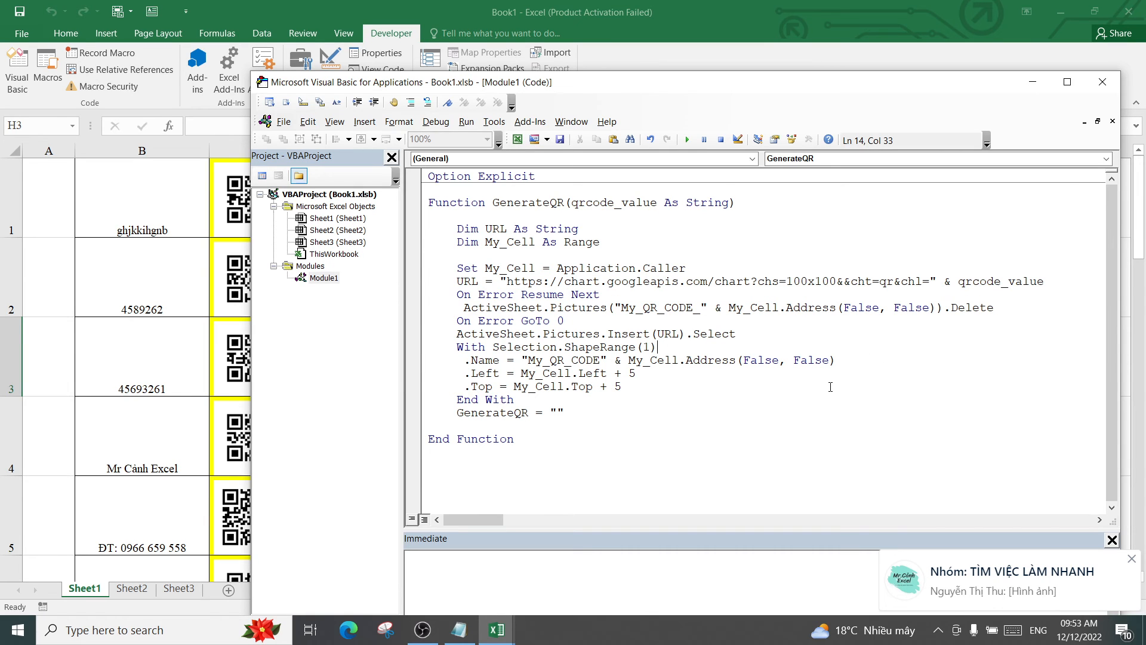
pyautogui.click(1102, 82)
pyautogui.click(316, 198)
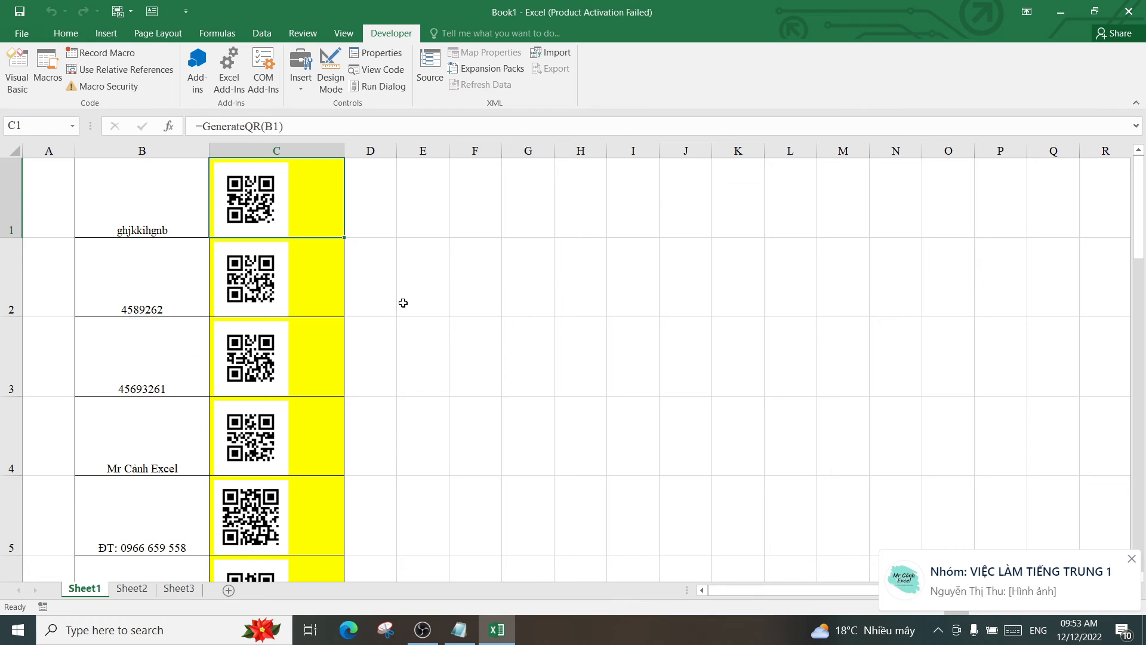
# Type a person's full name into B8 and correct its misspelled ending
pyautogui.scroll(-3, 450, 331)
pyautogui.scroll(1, 342, 336)
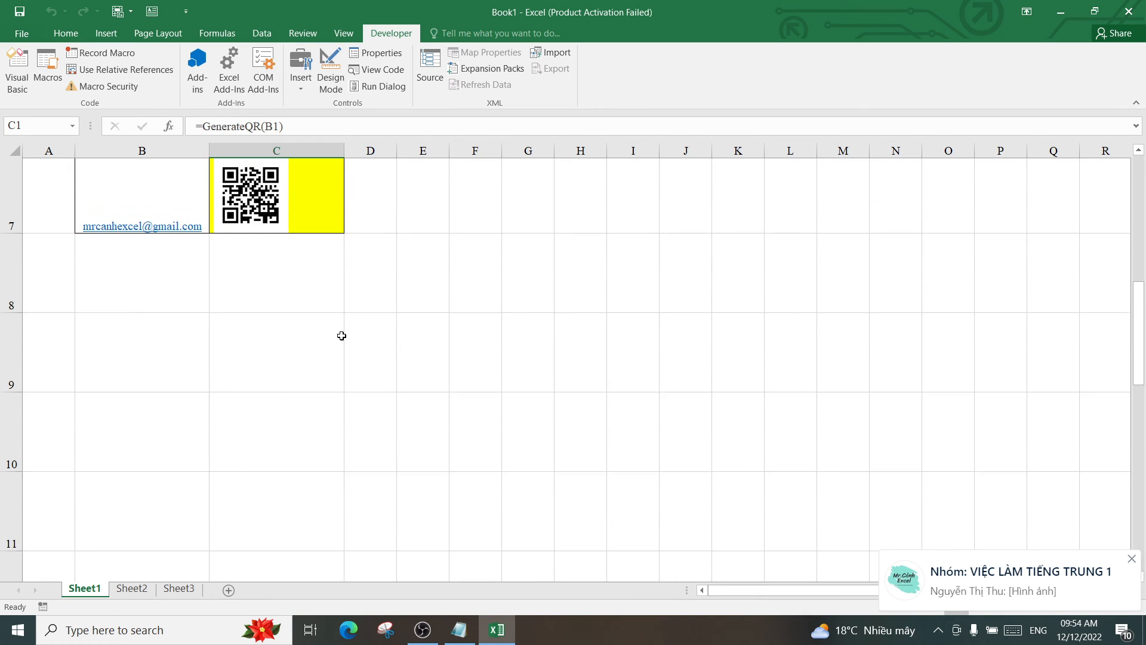
pyautogui.click(145, 269)
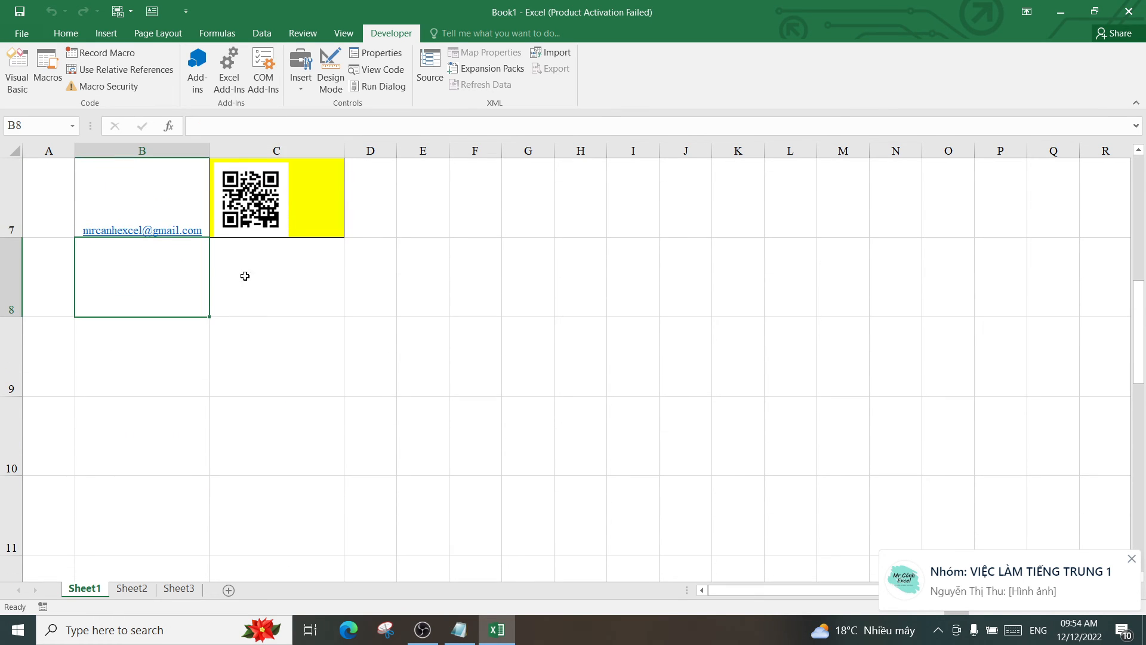
pyautogui.click(127, 345)
pyautogui.click(123, 273)
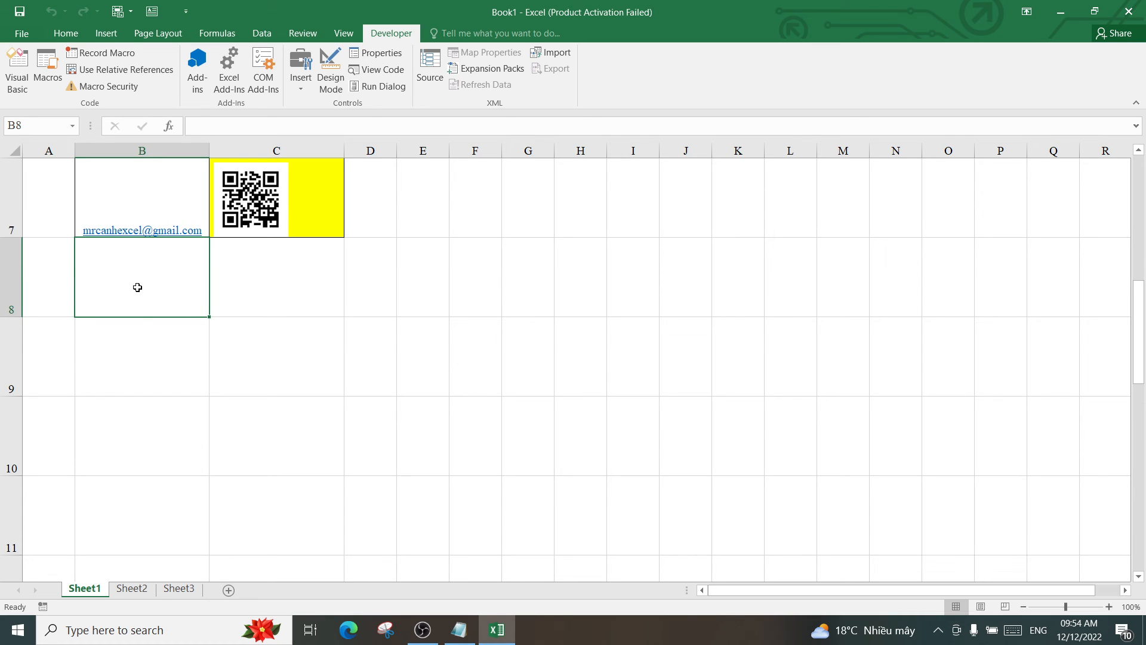
pyautogui.write('nguyen')
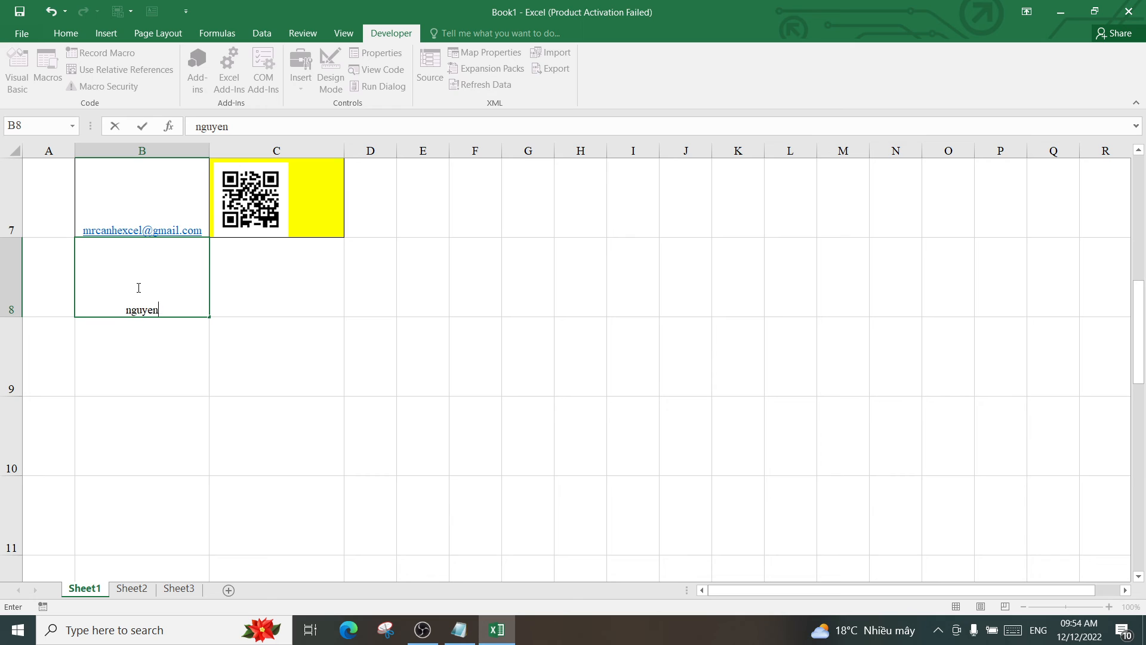
pyautogui.press('BackSpace')
pyautogui.press('BackSpace')
pyautogui.press('BackSpace')
pyautogui.press('BackSpace')
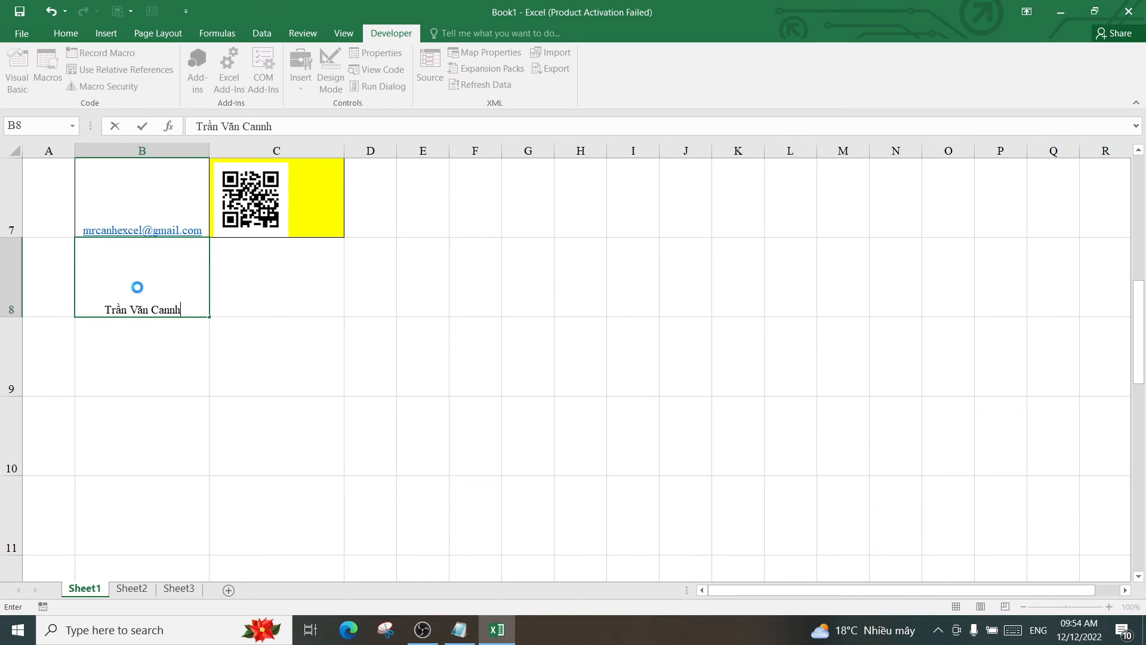
pyautogui.write('r')
pyautogui.press('Return')
pyautogui.doubleClick(181, 306)
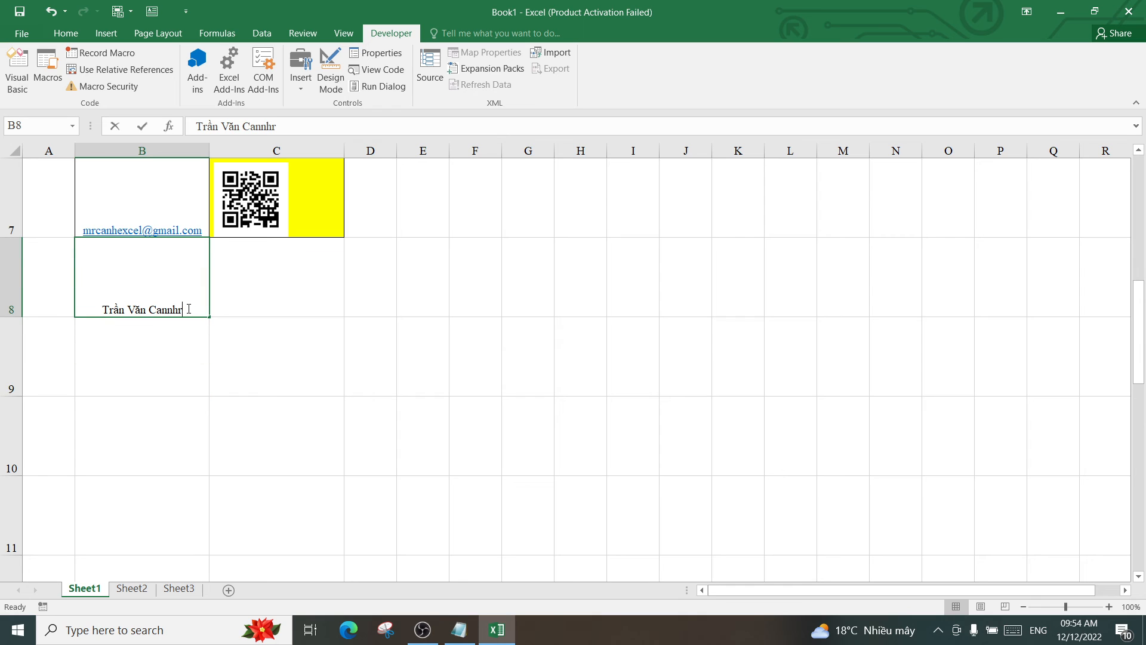
pyautogui.press('BackSpace')
pyautogui.press('BackSpace')
pyautogui.press('BackSpace')
pyautogui.press('BackSpace')
pyautogui.press('BackSpace')
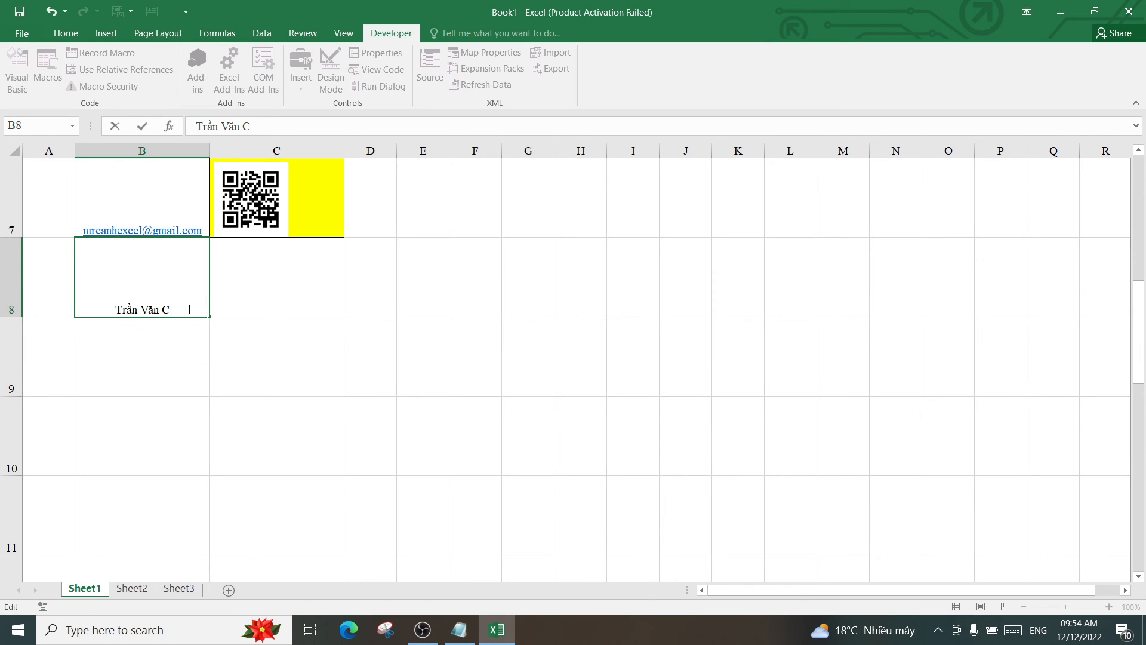
pyautogui.write('ảnh')
pyautogui.press('Return')
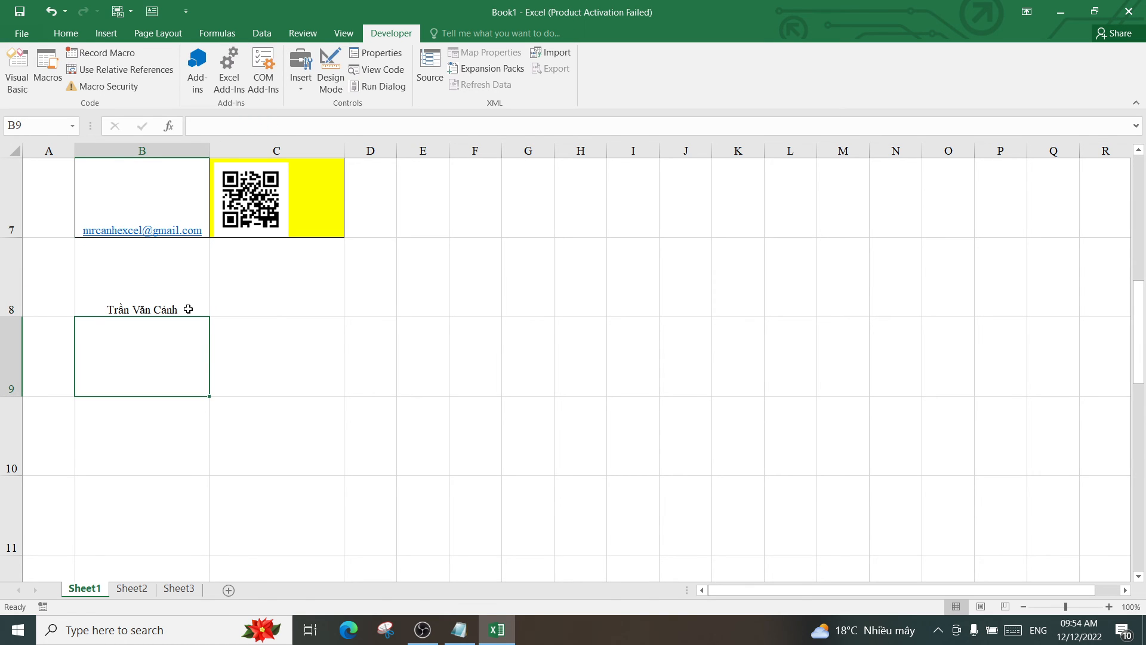
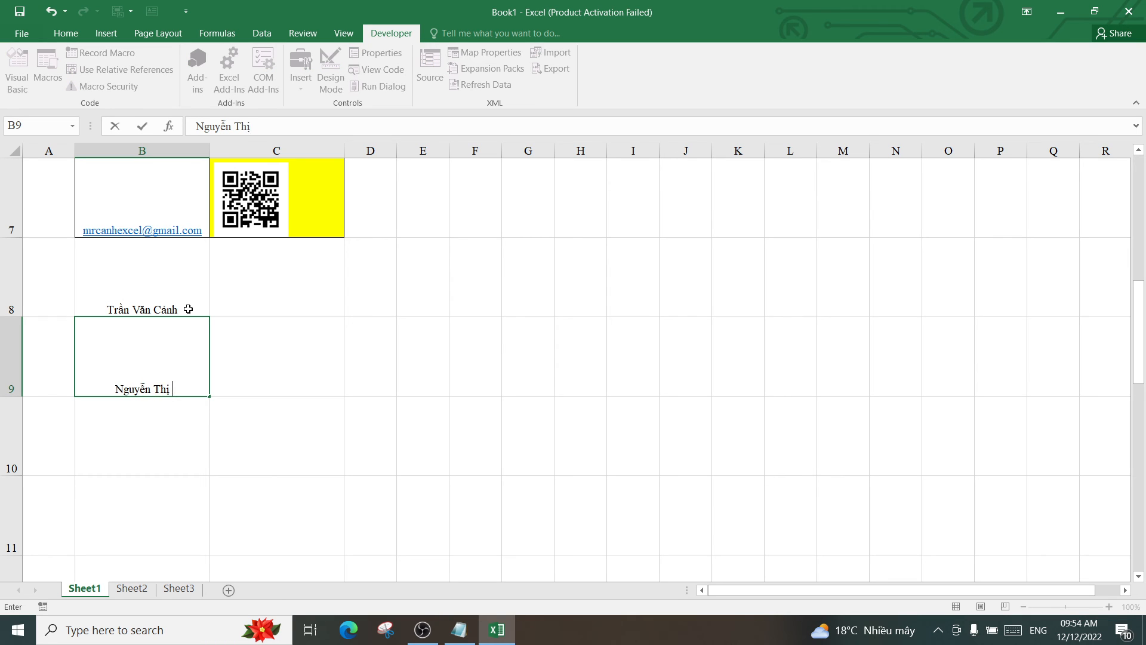
# Type two more full names into B9 and B10
pyautogui.press('Return')
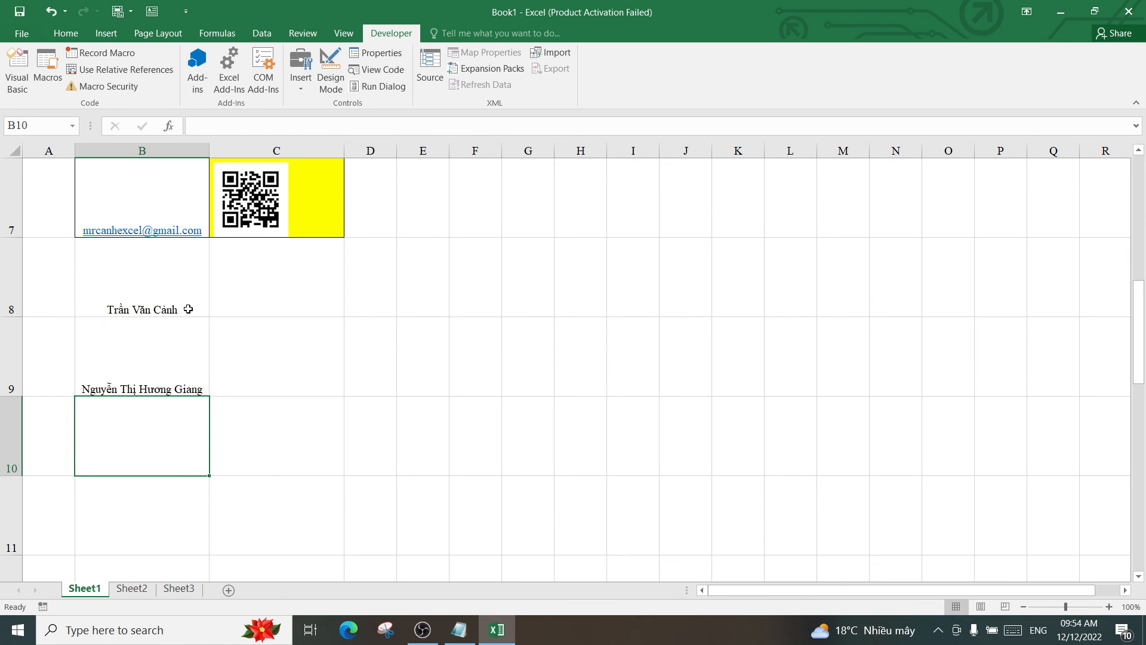
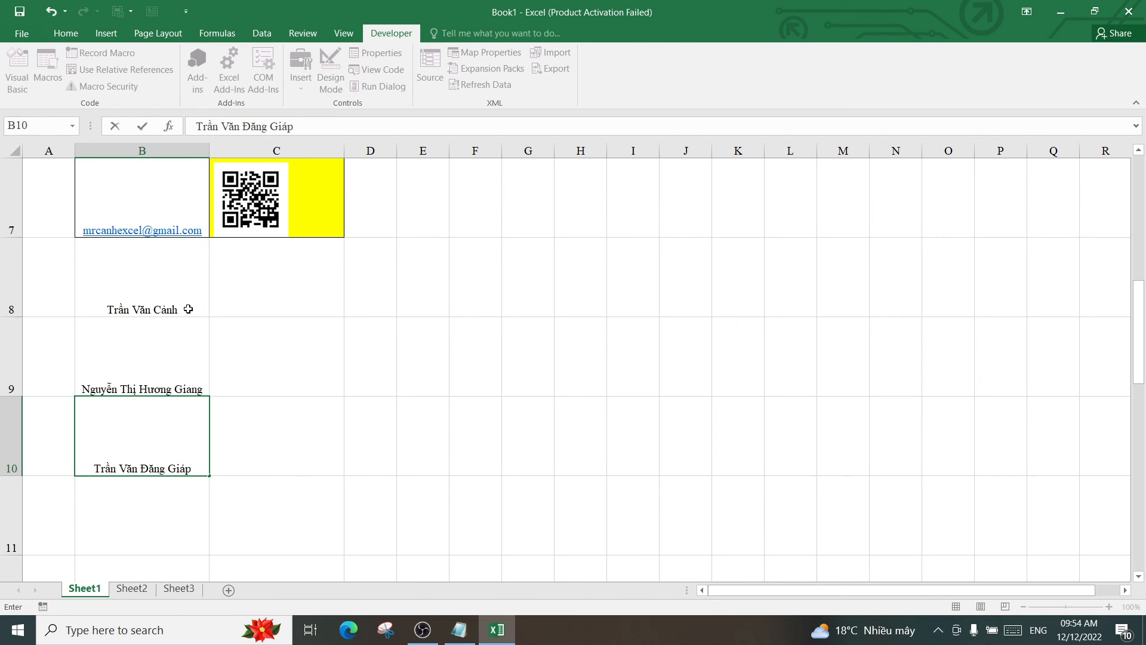
pyautogui.press('Return')
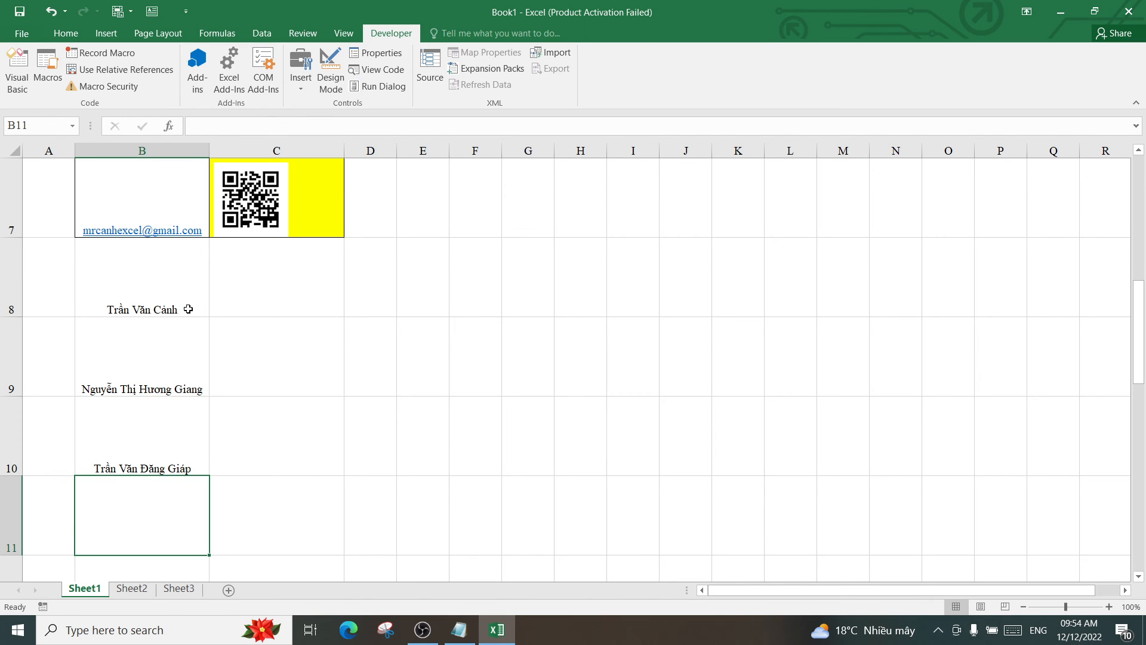
# Copy C7's GenerateQR formula down through C10 to create QR codes for the new names
pyautogui.click(332, 226)
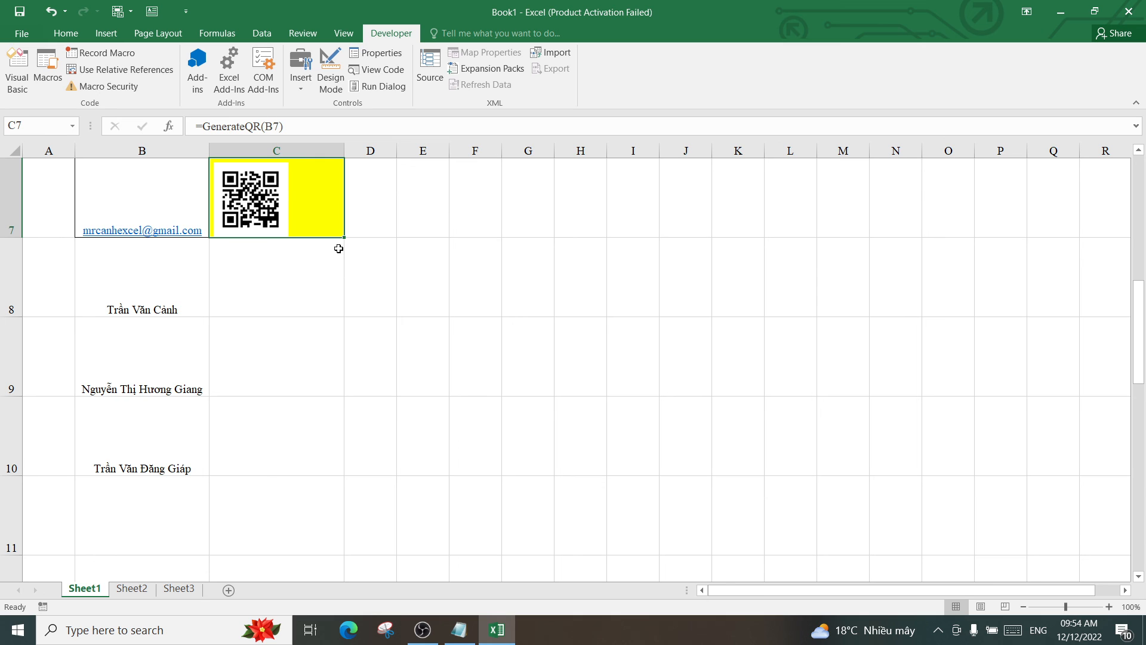
pyautogui.moveTo(345, 238); pyautogui.dragTo(340, 458)
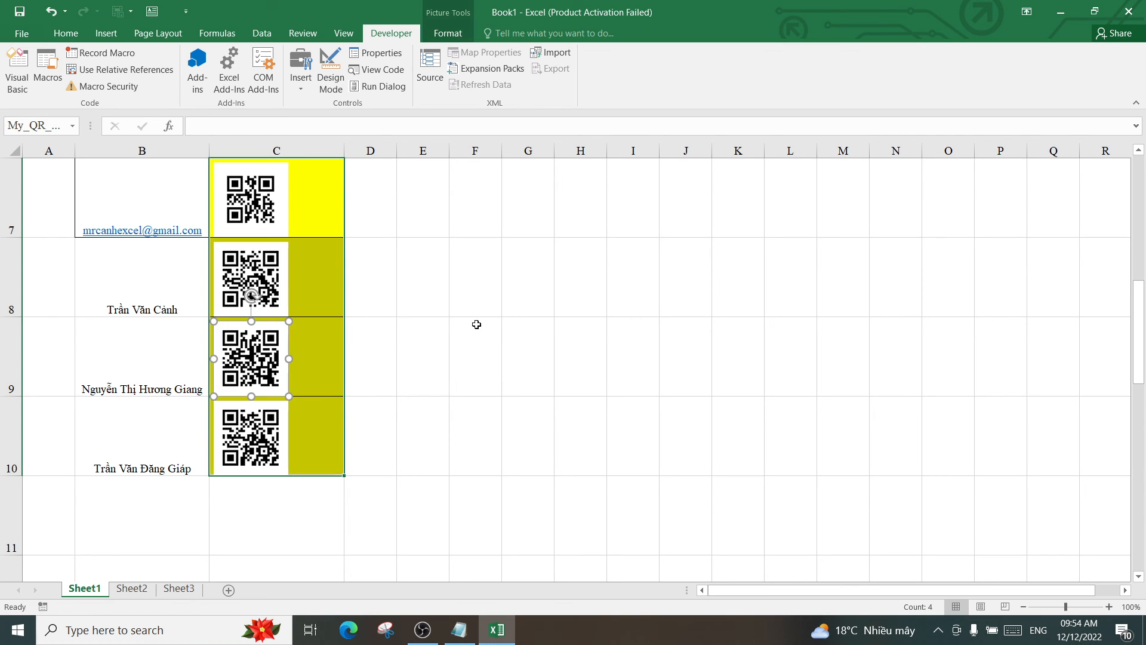
pyautogui.click(457, 297)
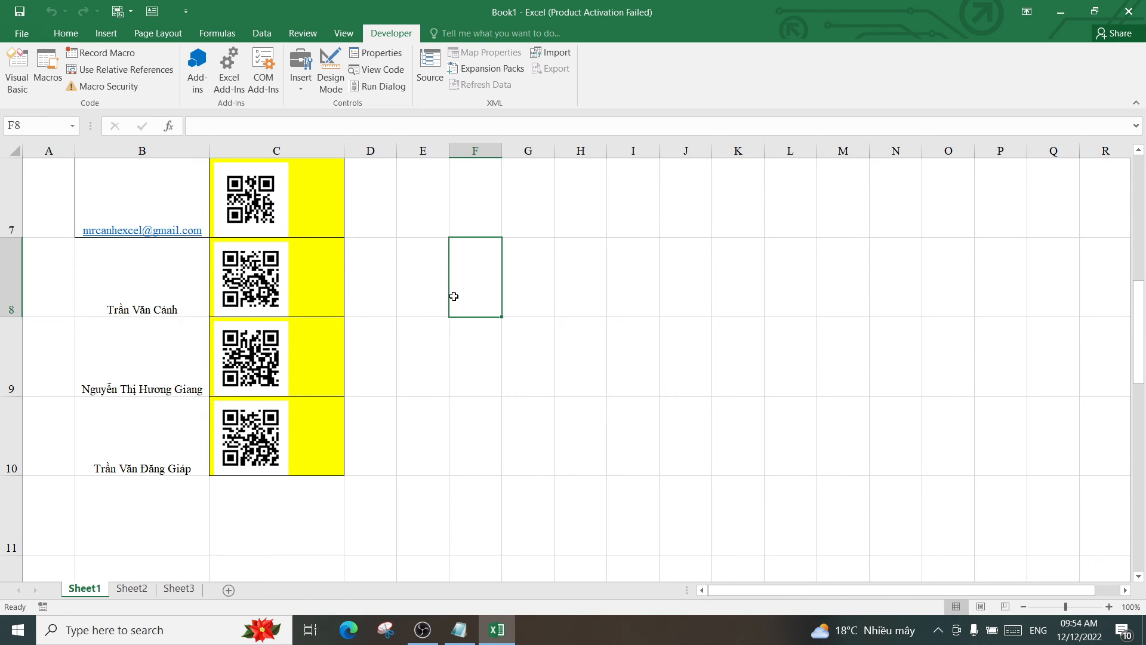
pyautogui.scroll(2, 287, 363)
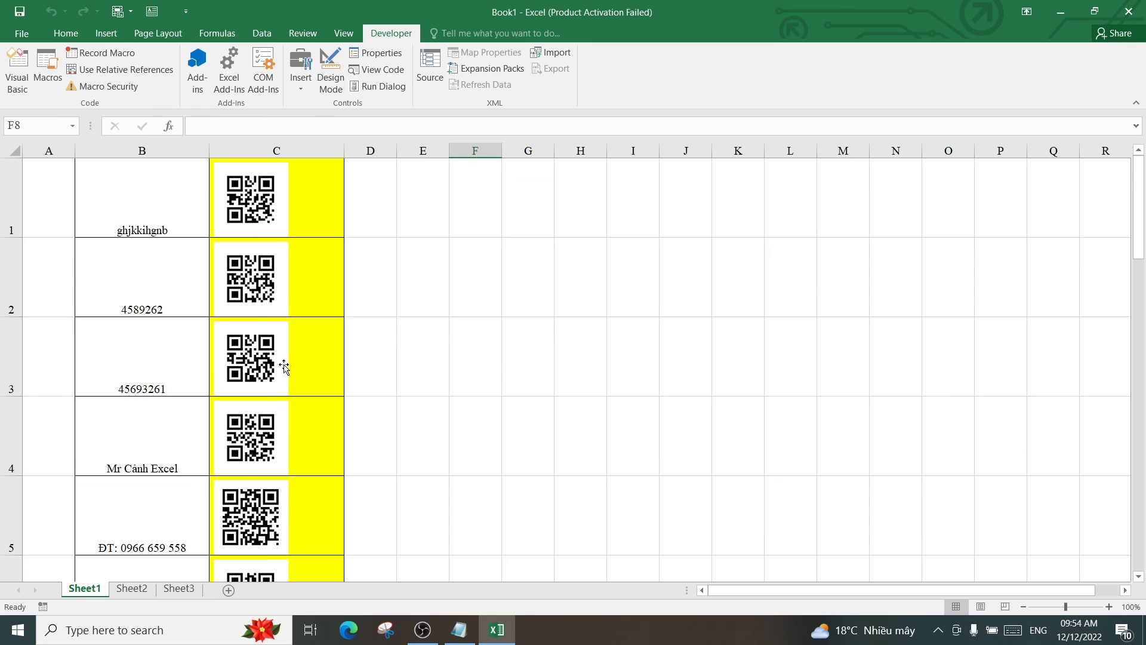
pyautogui.scroll(-4, 284, 367)
pyautogui.scroll(4, 260, 356)
# Widen columns F and G and apply All Borders to F1:G10
pyautogui.click(536, 198)
pyautogui.moveTo(555, 151); pyautogui.dragTo(606, 157)
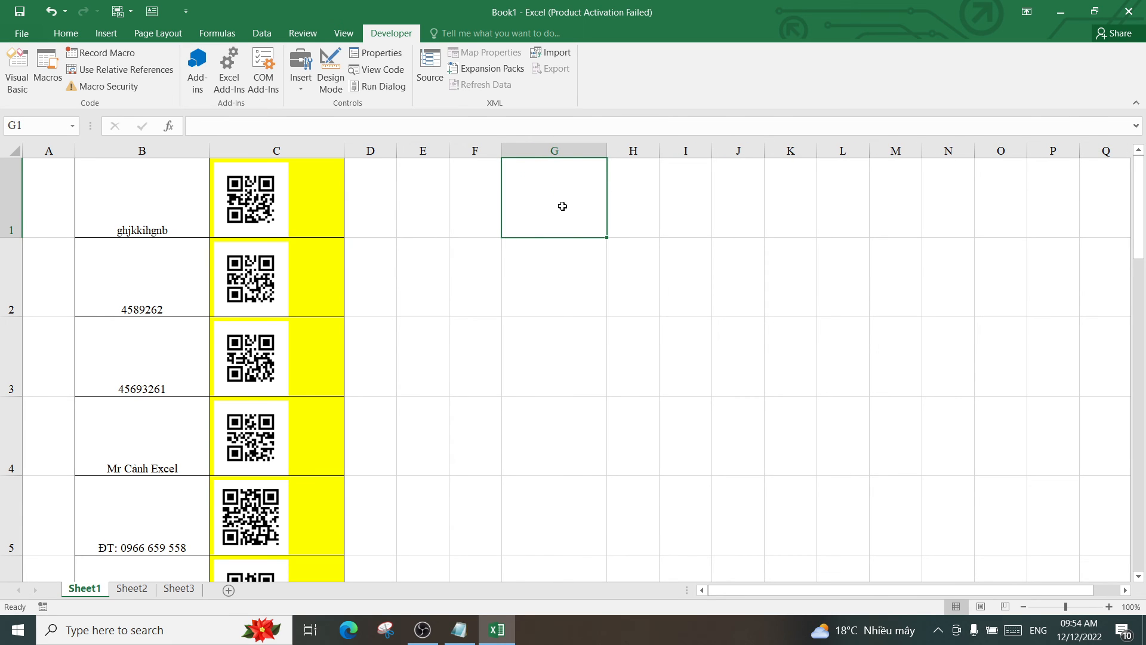
pyautogui.moveTo(563, 206); pyautogui.dragTo(539, 568)
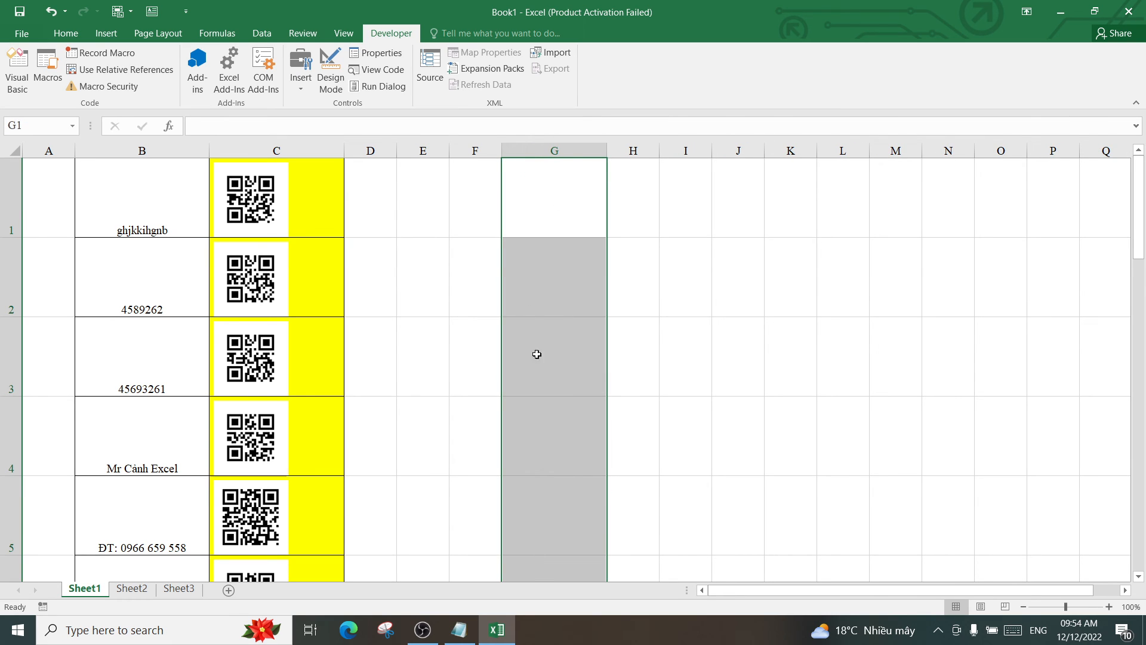
pyautogui.moveTo(504, 150); pyautogui.dragTo(533, 153)
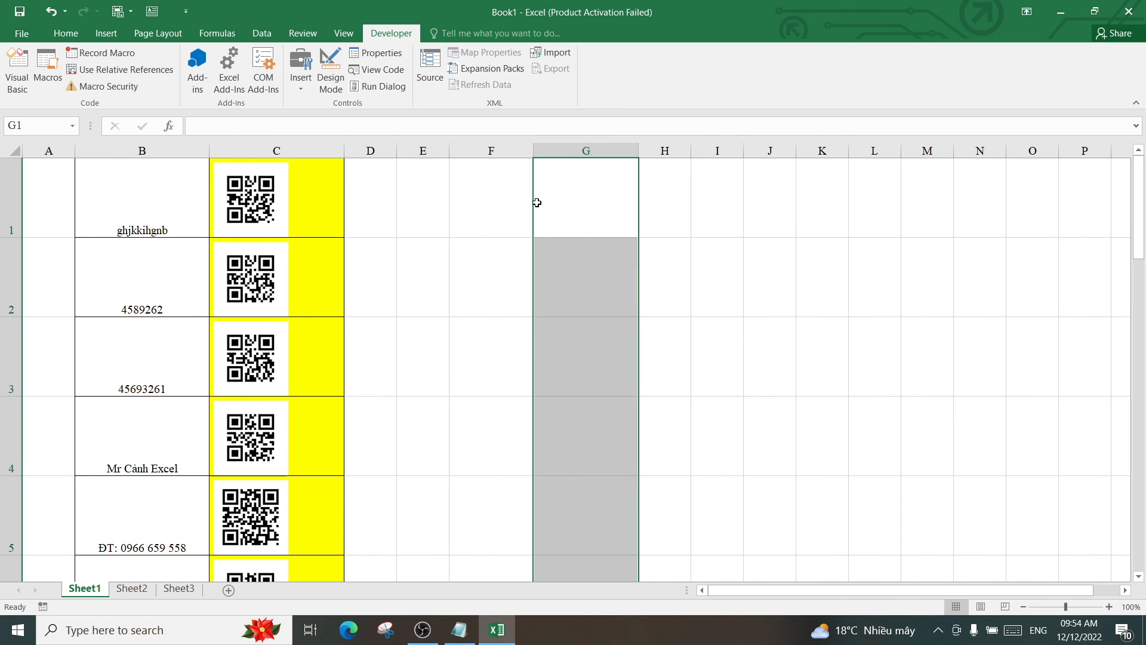
pyautogui.moveTo(530, 200); pyautogui.dragTo(570, 460)
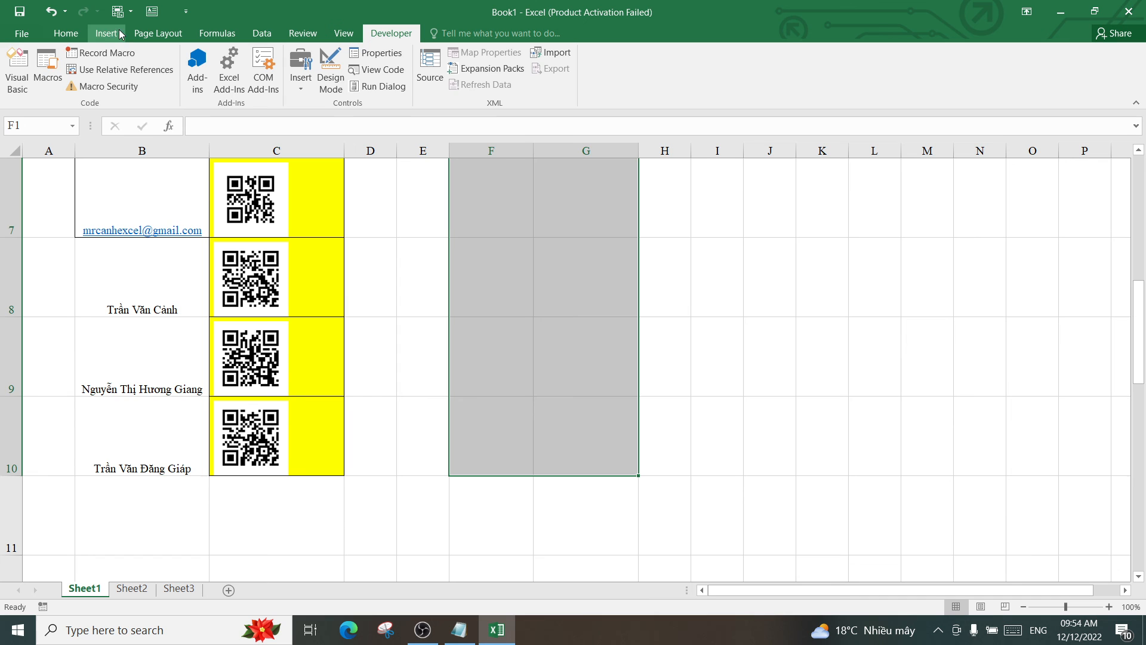
pyautogui.click(66, 33)
pyautogui.click(190, 84)
pyautogui.scroll(2, 576, 225)
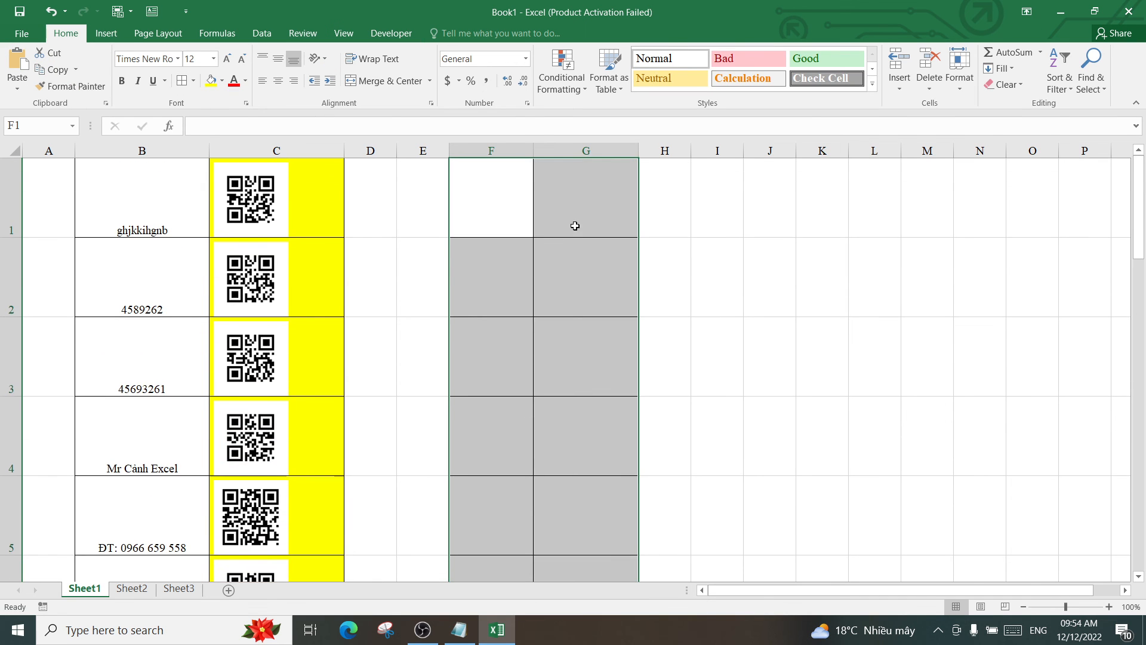
# Fill the column G cells yellow and widen columns G and F slightly more
pyautogui.moveTo(577, 226); pyautogui.dragTo(574, 468)
pyautogui.click(212, 82)
pyautogui.scroll(2, 585, 239)
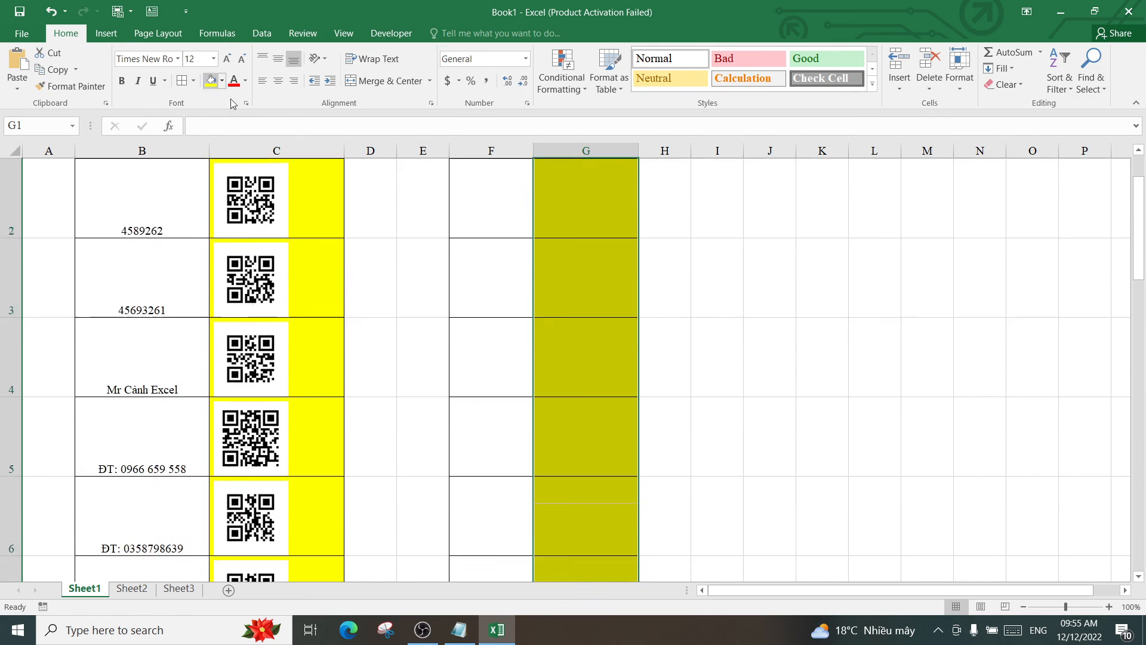
pyautogui.click(588, 209)
pyautogui.press('Left')
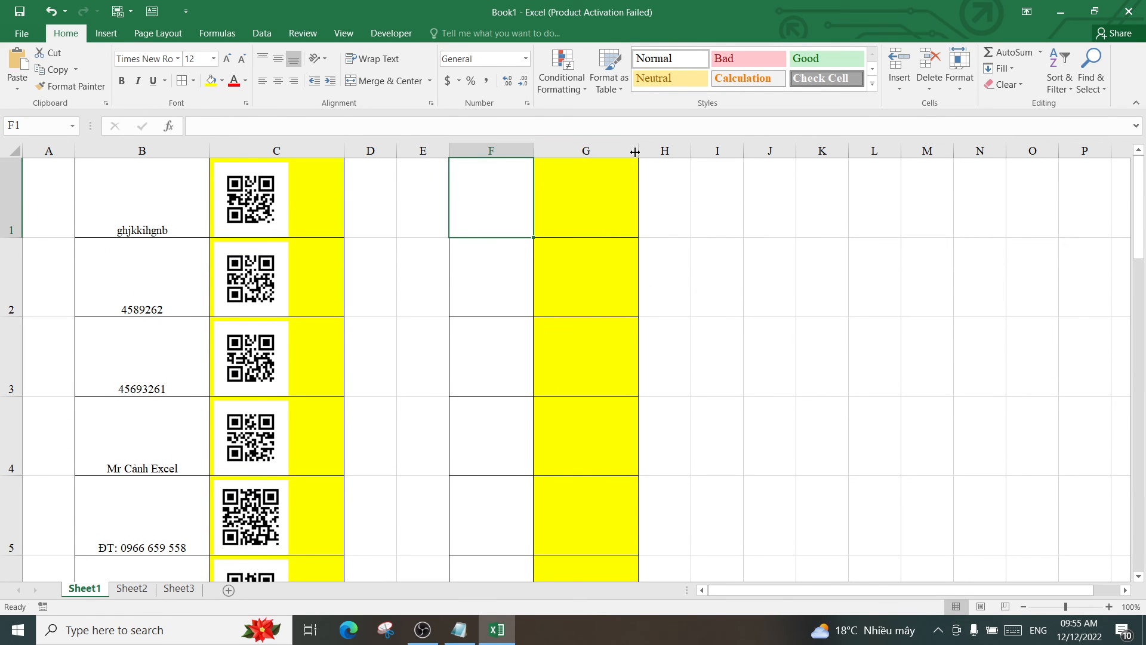
pyautogui.moveTo(635, 151); pyautogui.dragTo(648, 151)
pyautogui.moveTo(534, 151); pyautogui.dragTo(541, 152)
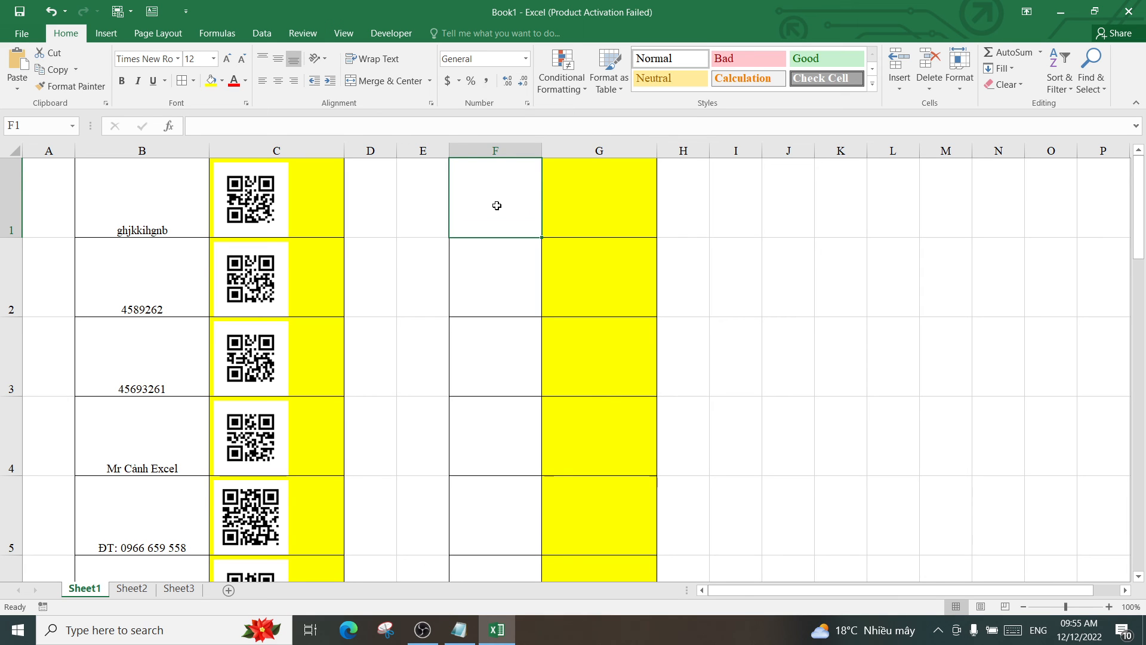
# Enter nguyen, ngurywnguang and unâung into F1 through F3
pyautogui.write('nguyen')
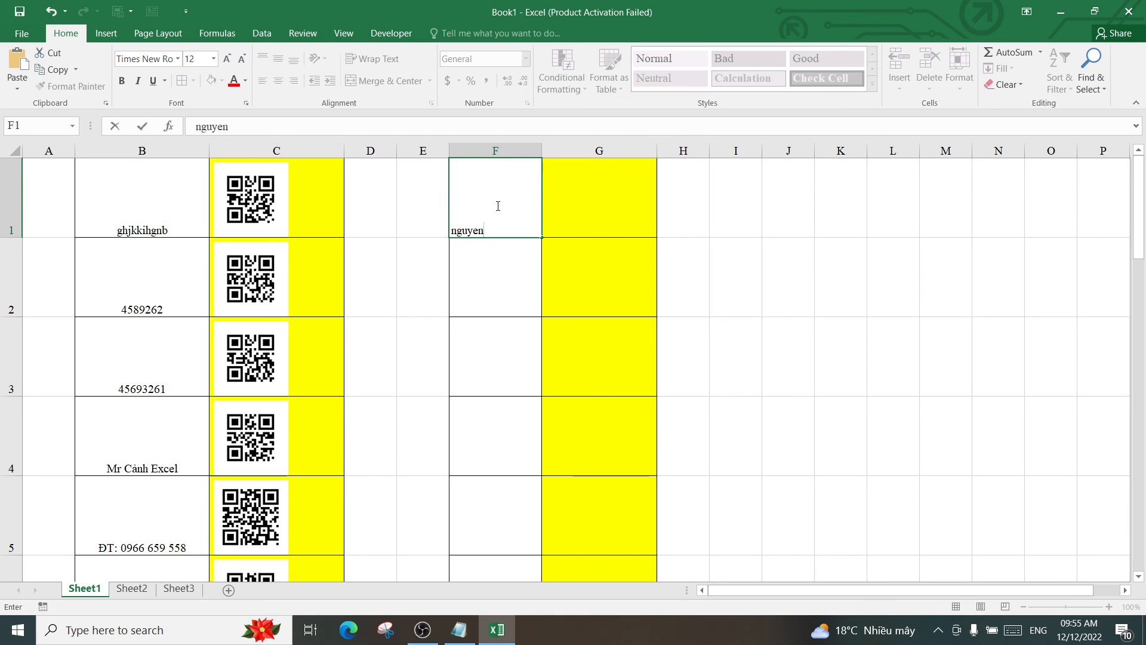
pyautogui.press('Return')
pyautogui.write('ngurywnguang')
pyautogui.press('Return')
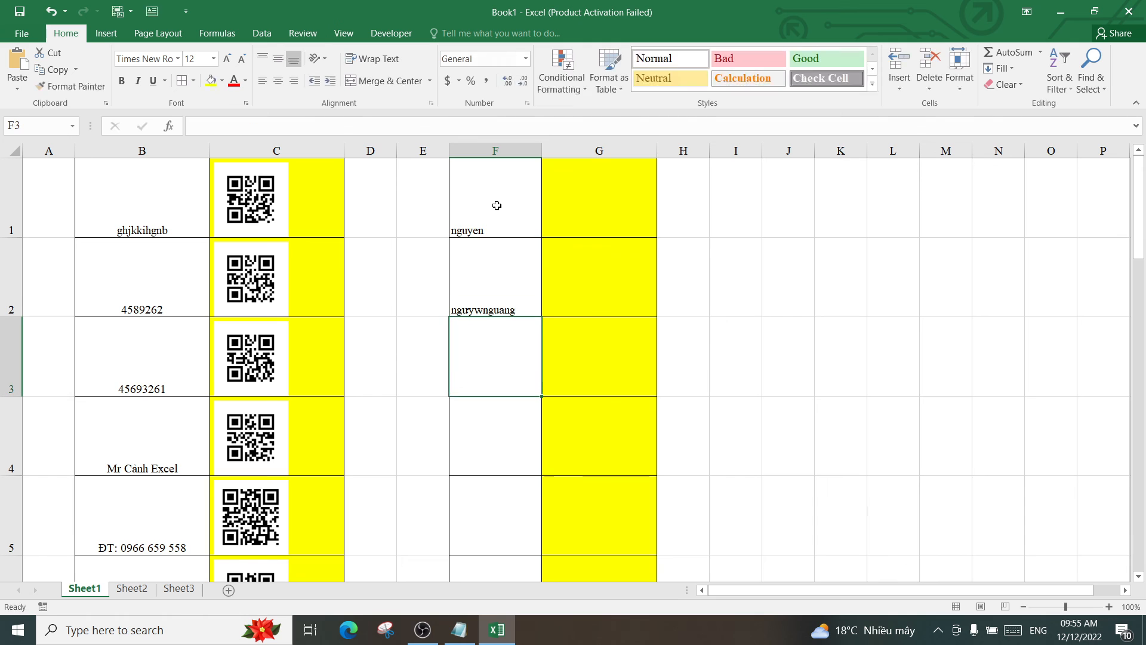
pyautogui.write('unâung')
pyautogui.press('Return')
# Enter uanwưng, unwưng, uyeuang and ngueyena into F4 through F7
pyautogui.write('uanwu')
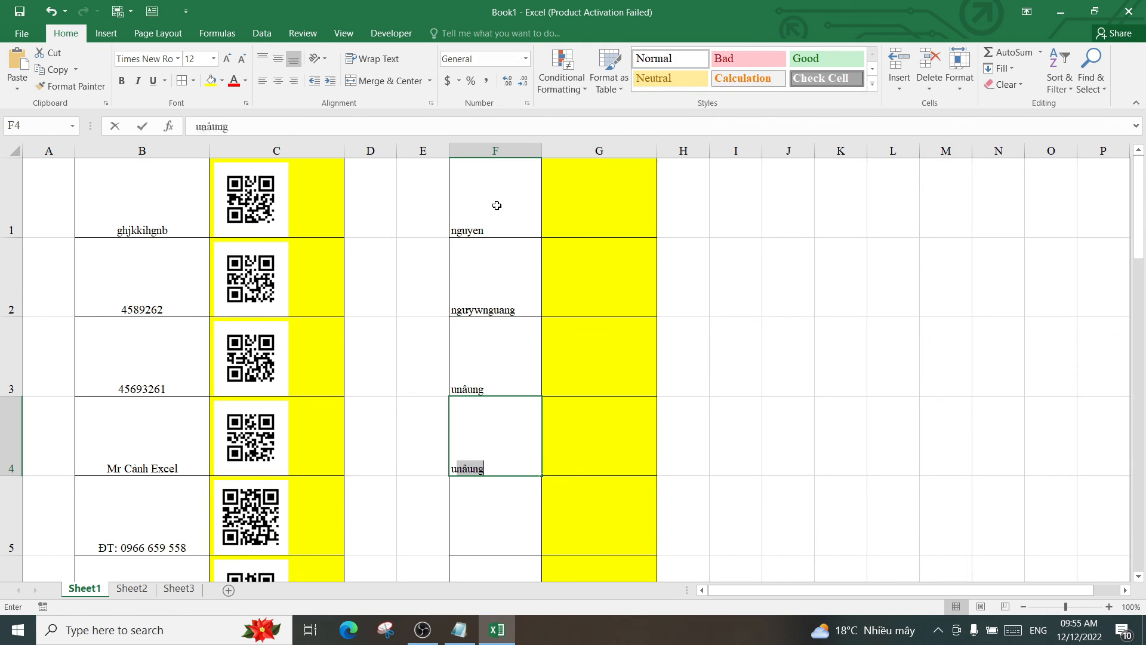
pyautogui.write('ng')
pyautogui.press('Return')
pyautogui.write('unwưng')
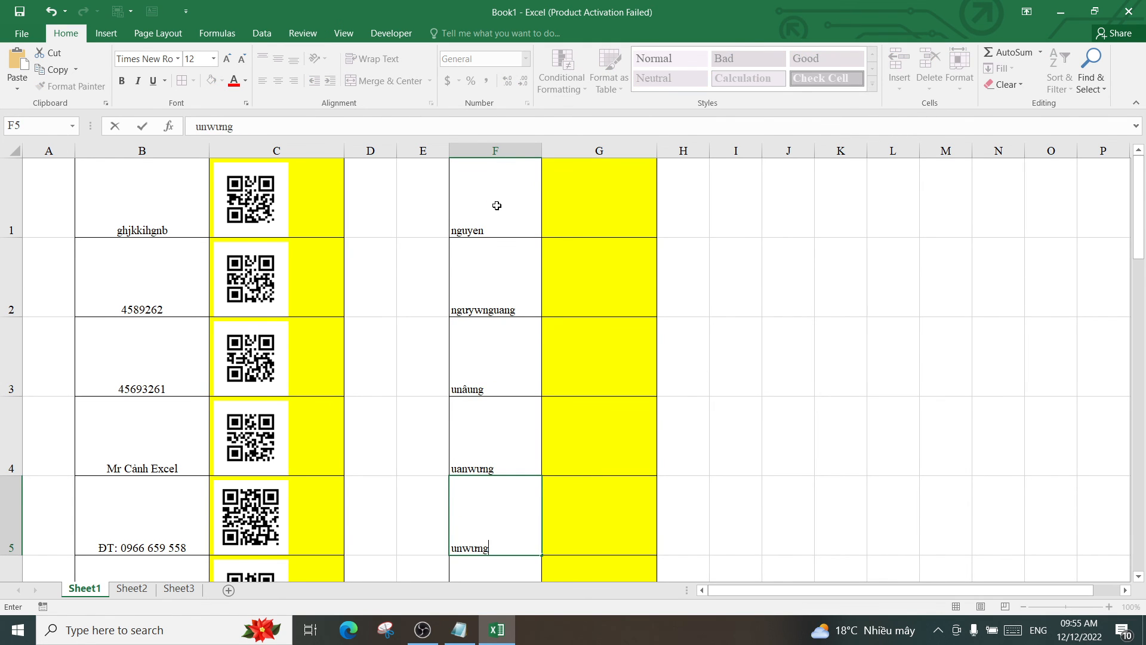
pyautogui.press('Return')
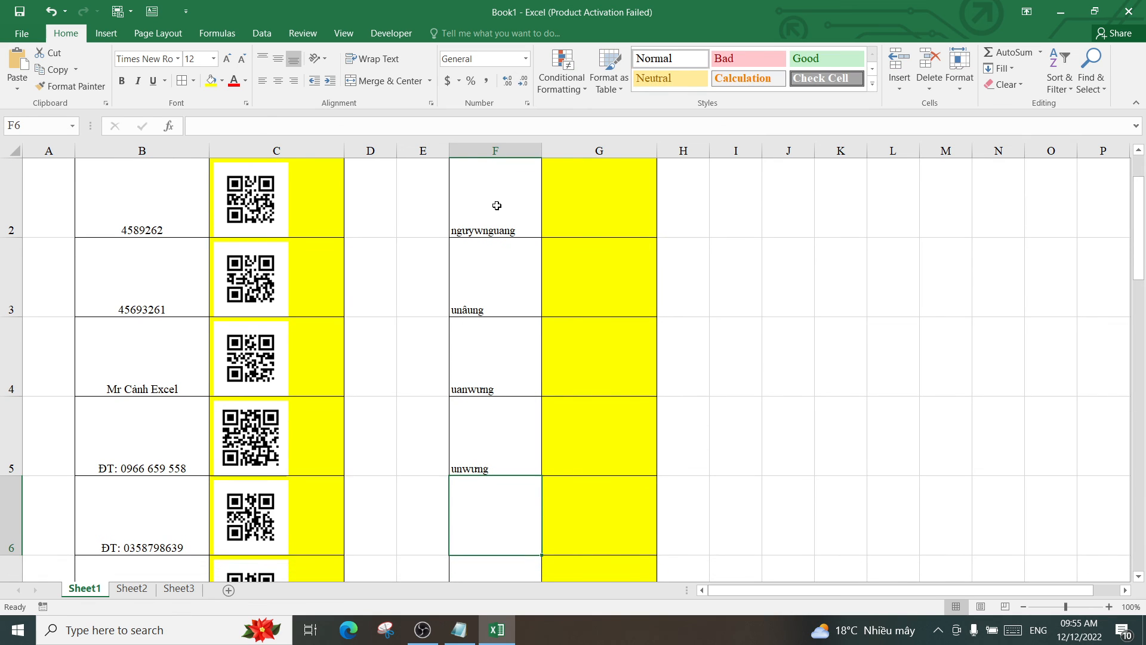
pyautogui.write('uye')
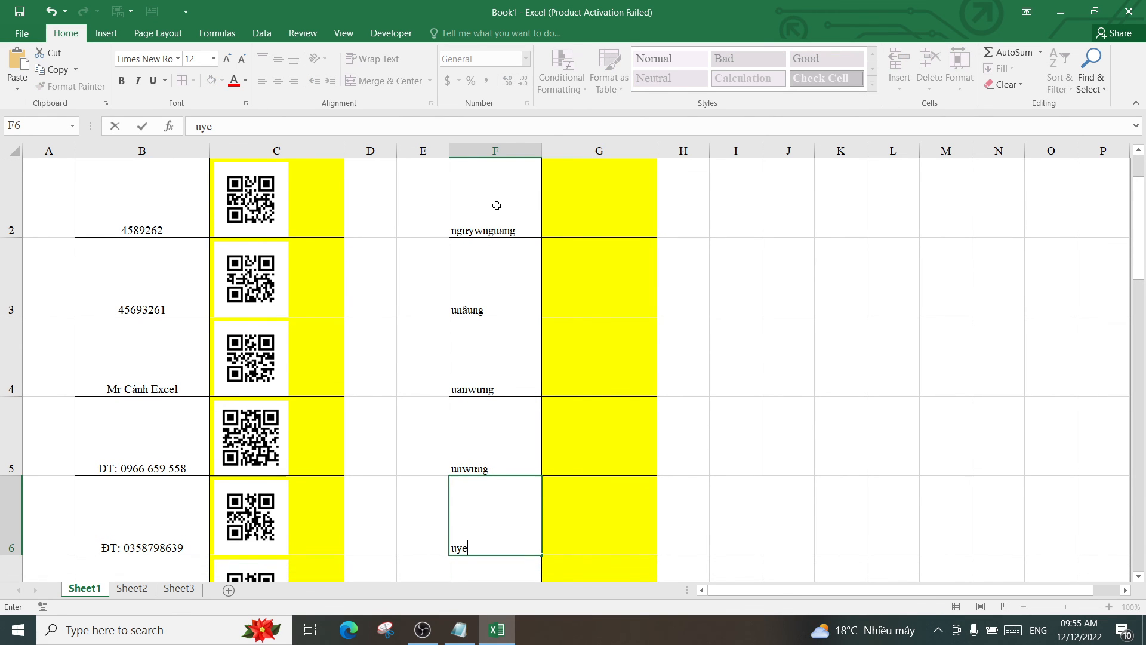
pyautogui.write('uang')
pyautogui.press('Return')
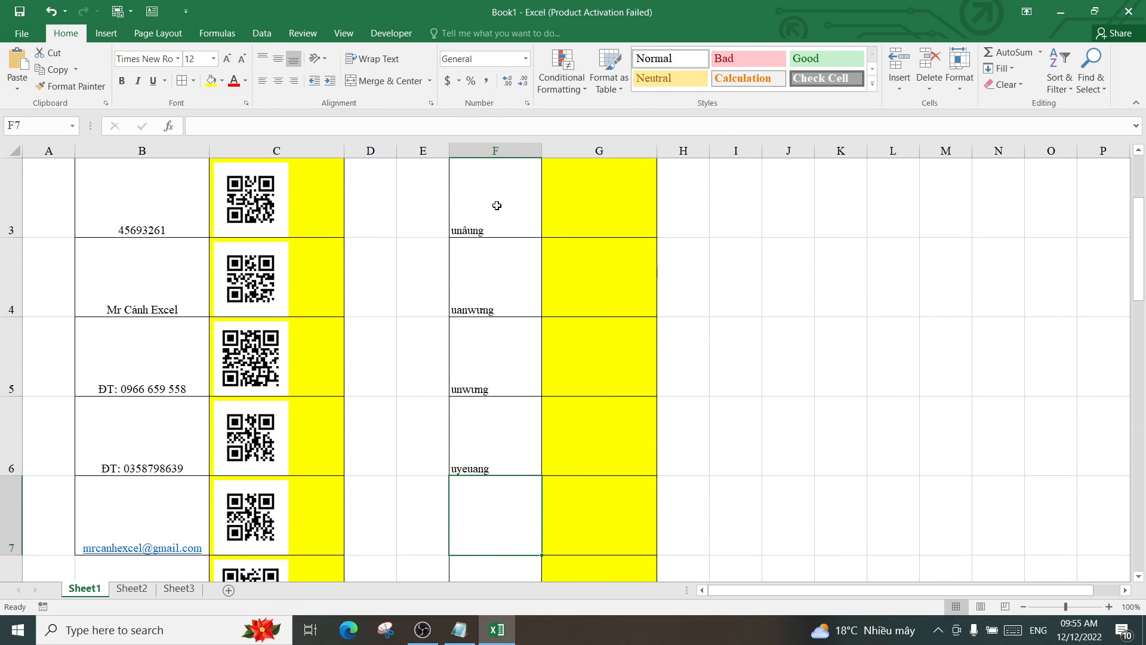
pyautogui.write('ngueyena')
pyautogui.press('Return')
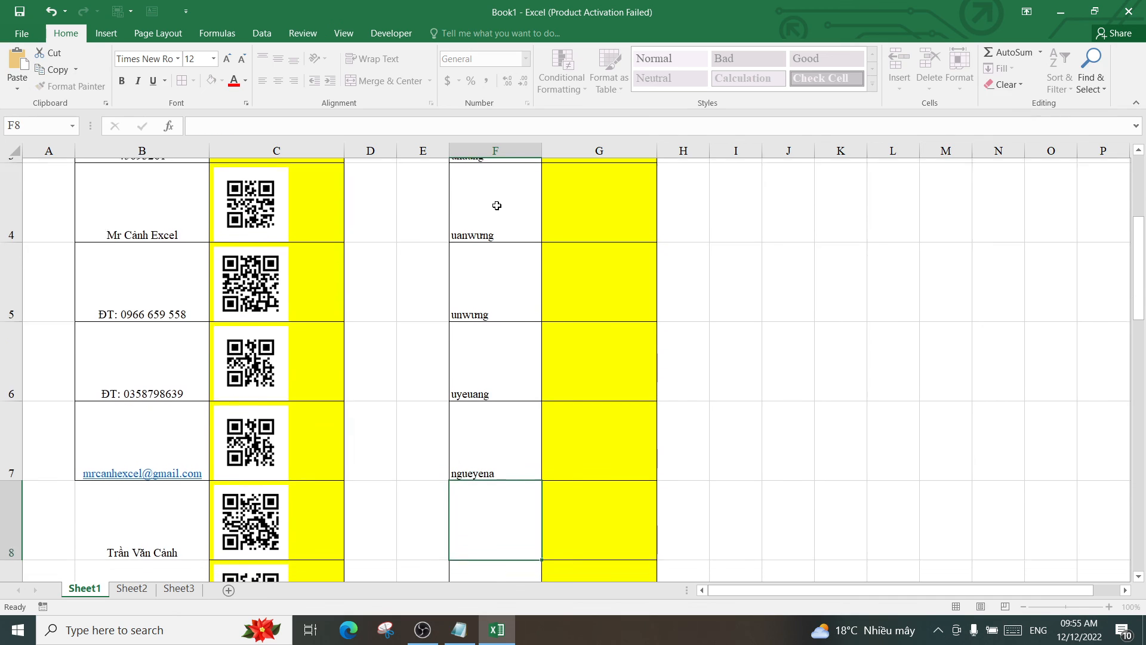
pyautogui.scroll(1, 586, 289)
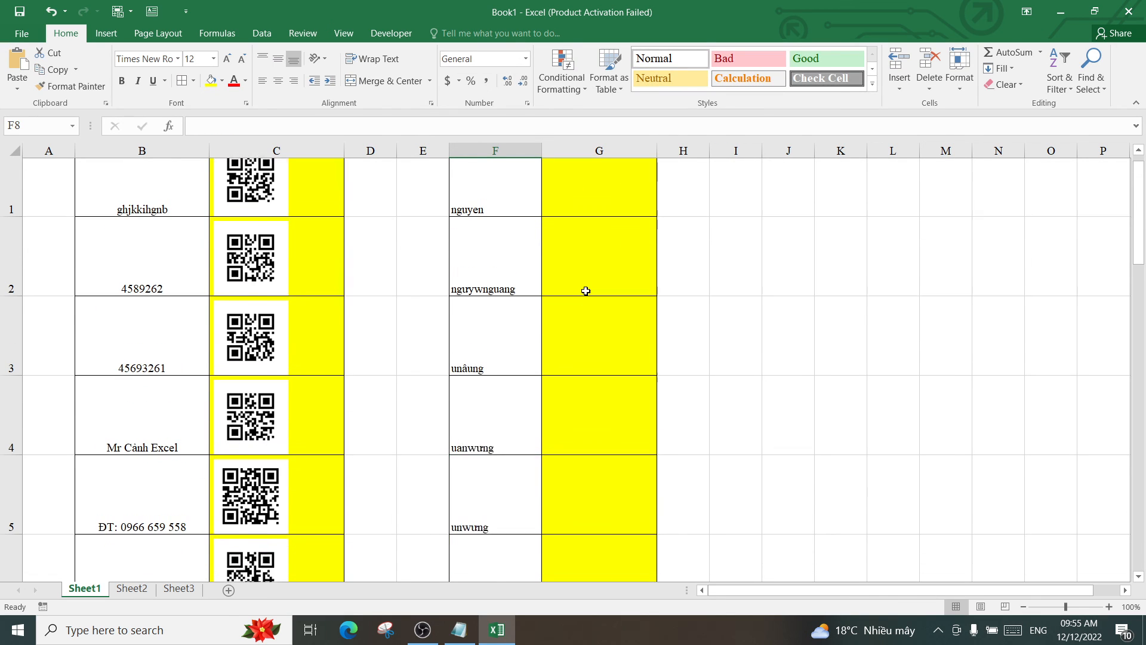
pyautogui.click(592, 217)
# Enter =GenerateQR(F1) in G1 and fill it down to G7
pyautogui.write('=')
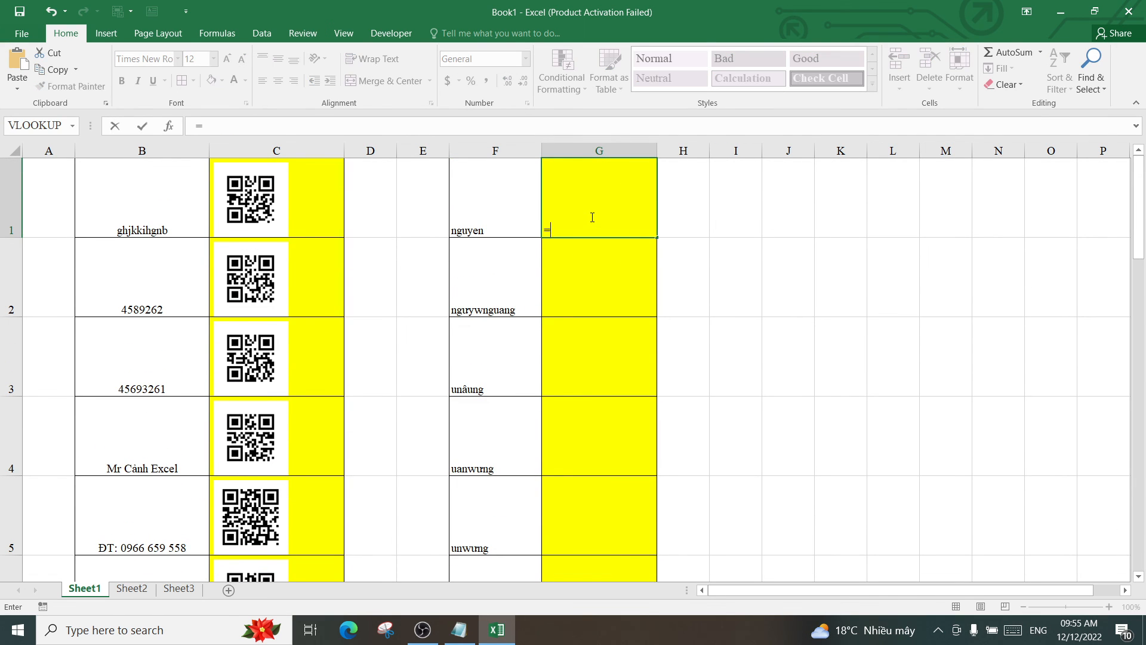
pyautogui.write('g')
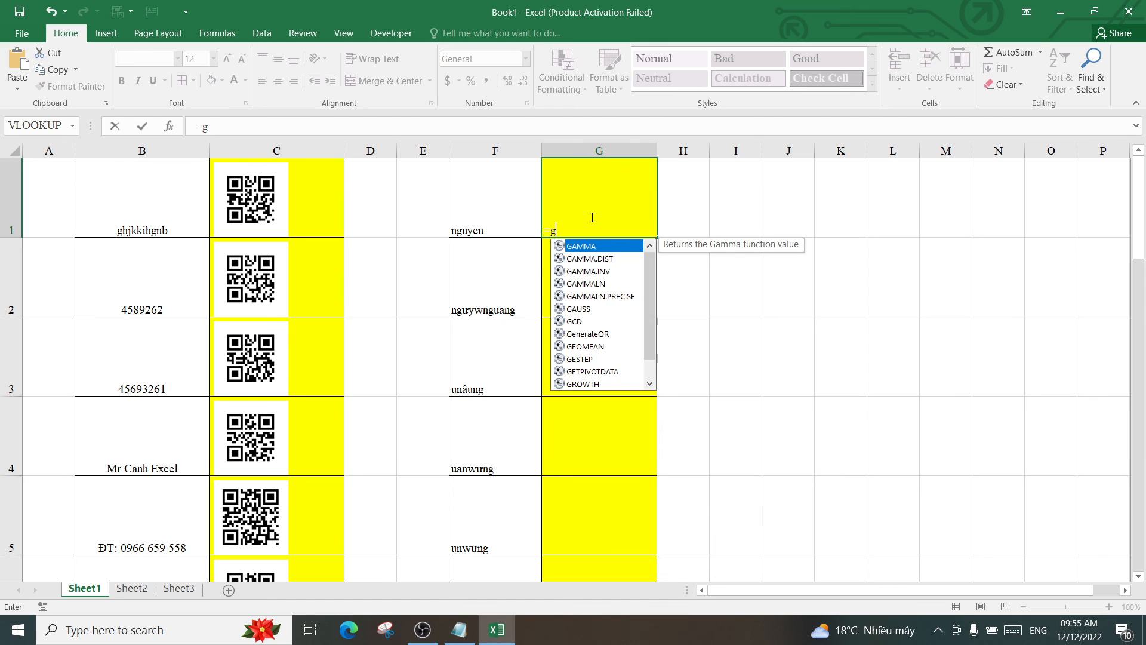
pyautogui.write('en')
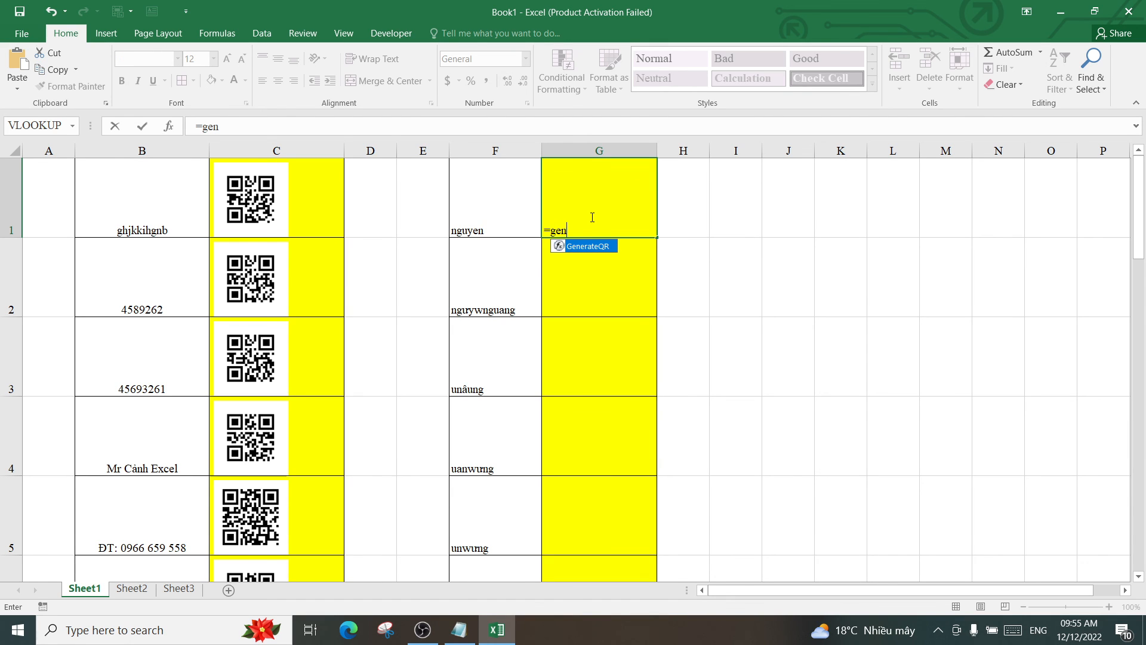
pyautogui.doubleClick(596, 247)
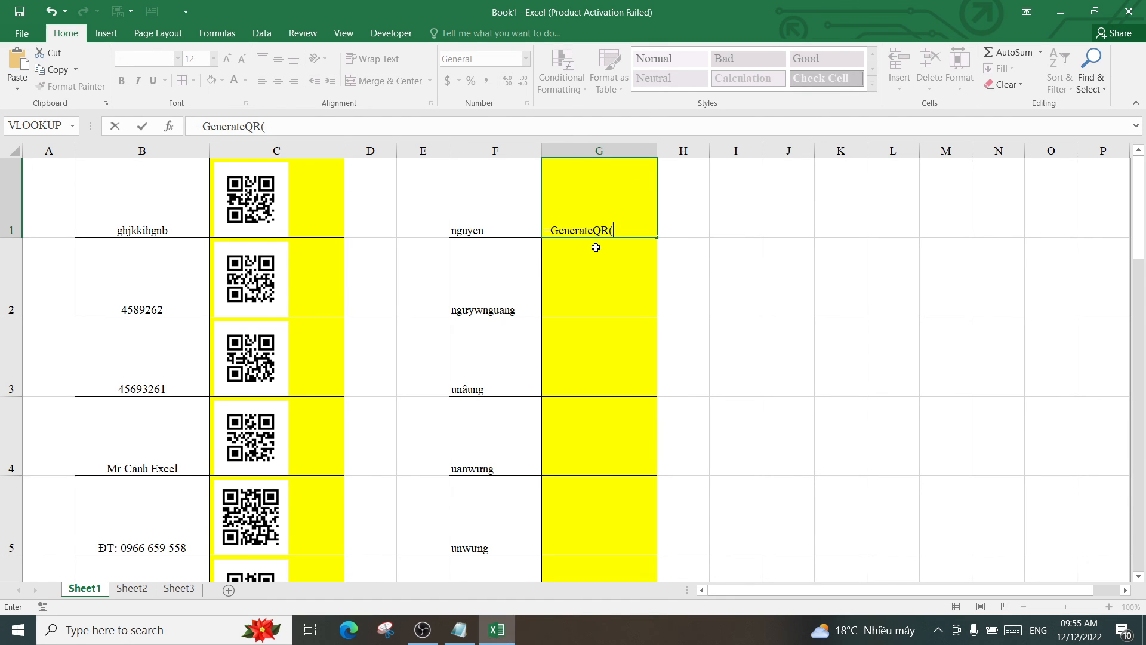
pyautogui.click(494, 220)
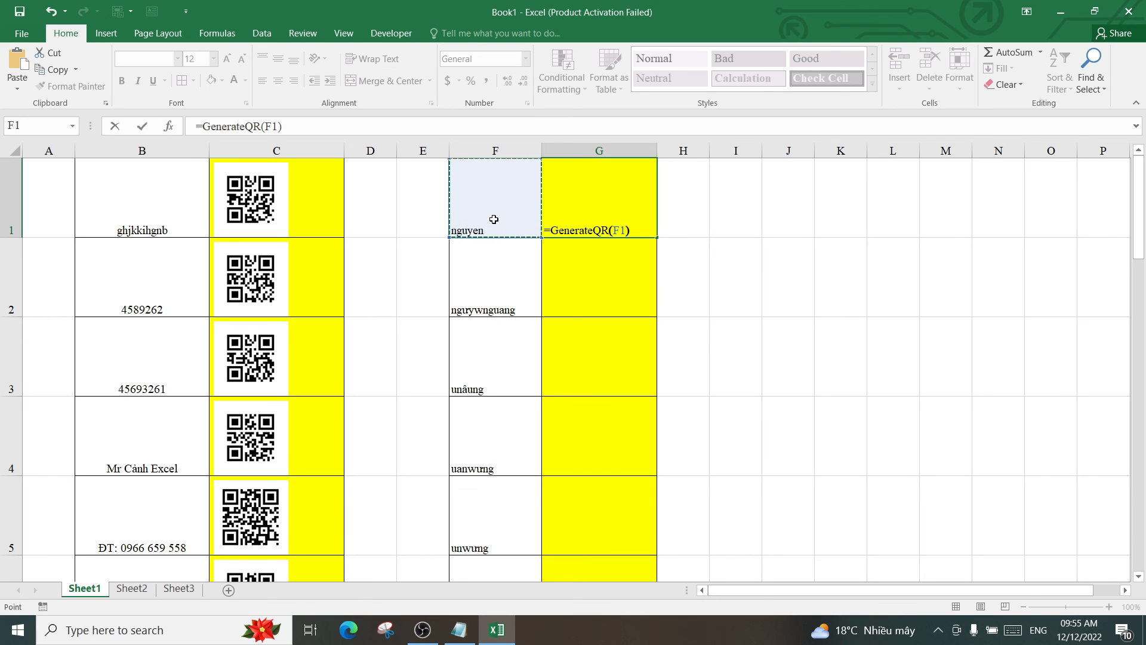
pyautogui.press('Return')
pyautogui.click(652, 236)
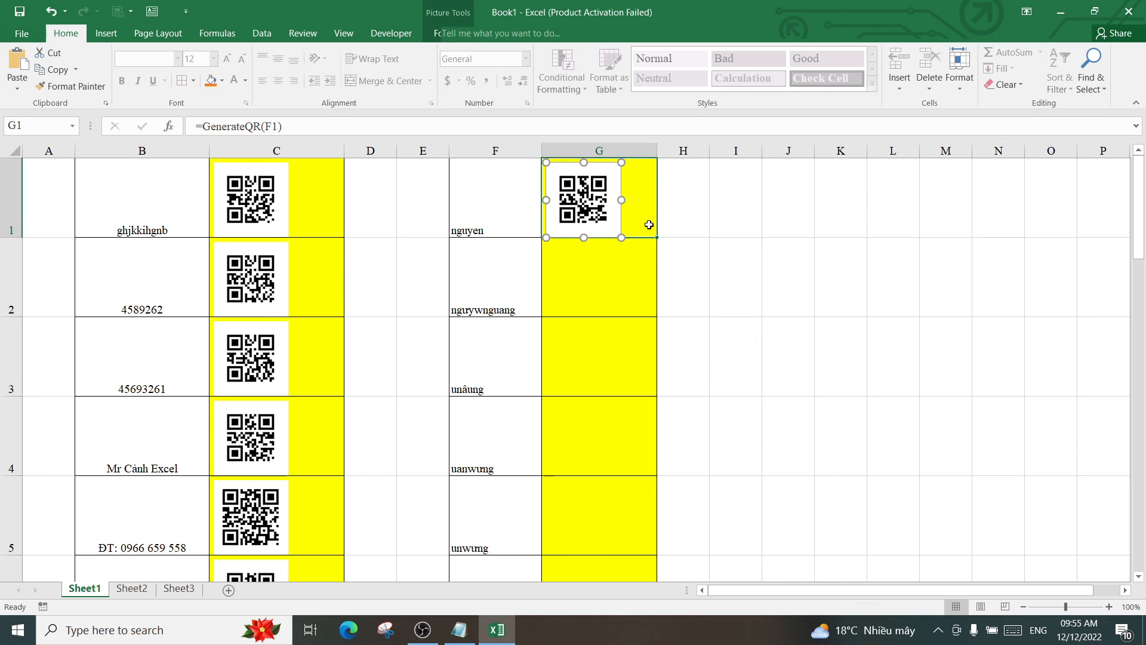
pyautogui.moveTo(659, 239); pyautogui.dragTo(628, 471)
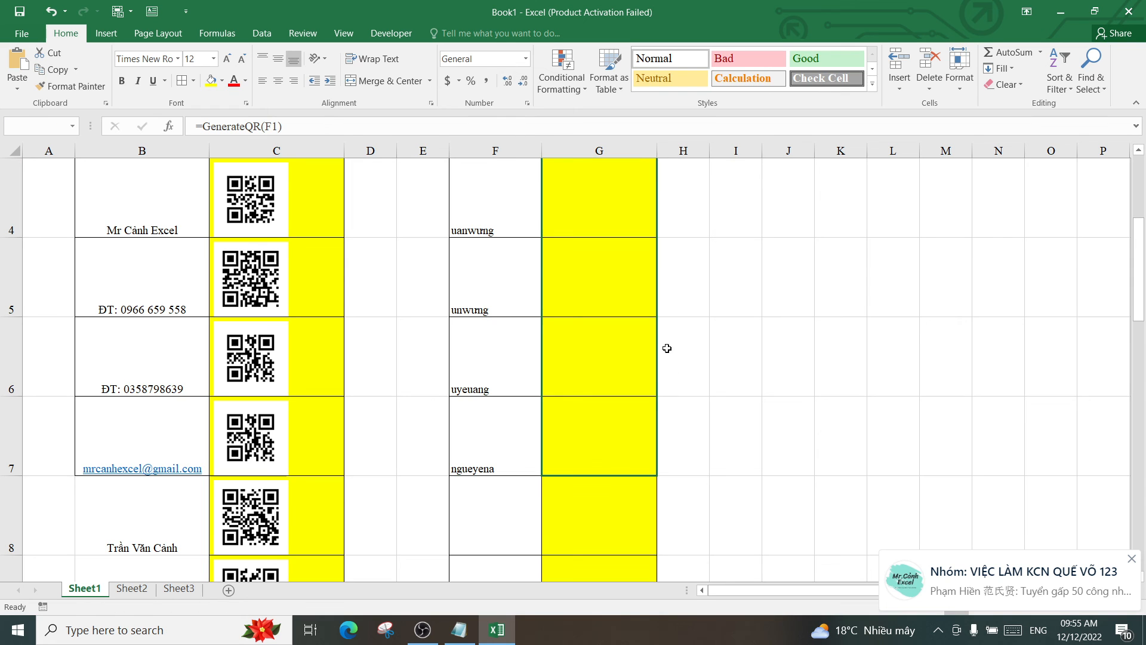
# Select empty cells beside the table to deselect the QR pictures and review column G
pyautogui.scroll(1, 726, 327)
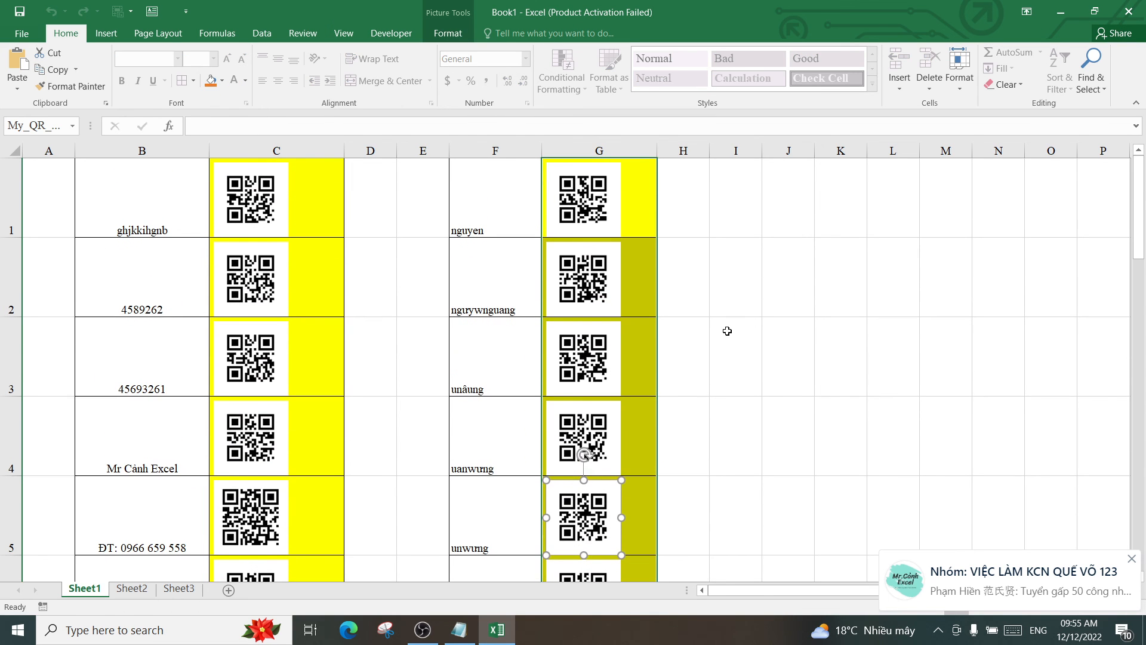
pyautogui.click(726, 260)
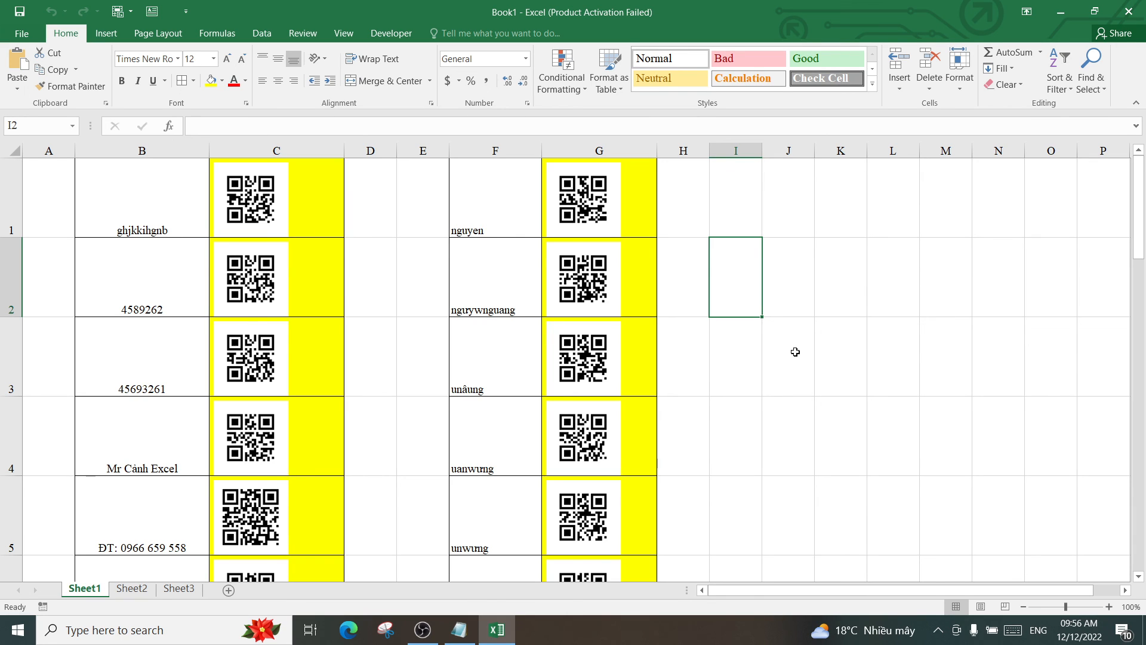
pyautogui.click(758, 393)
pyautogui.click(748, 430)
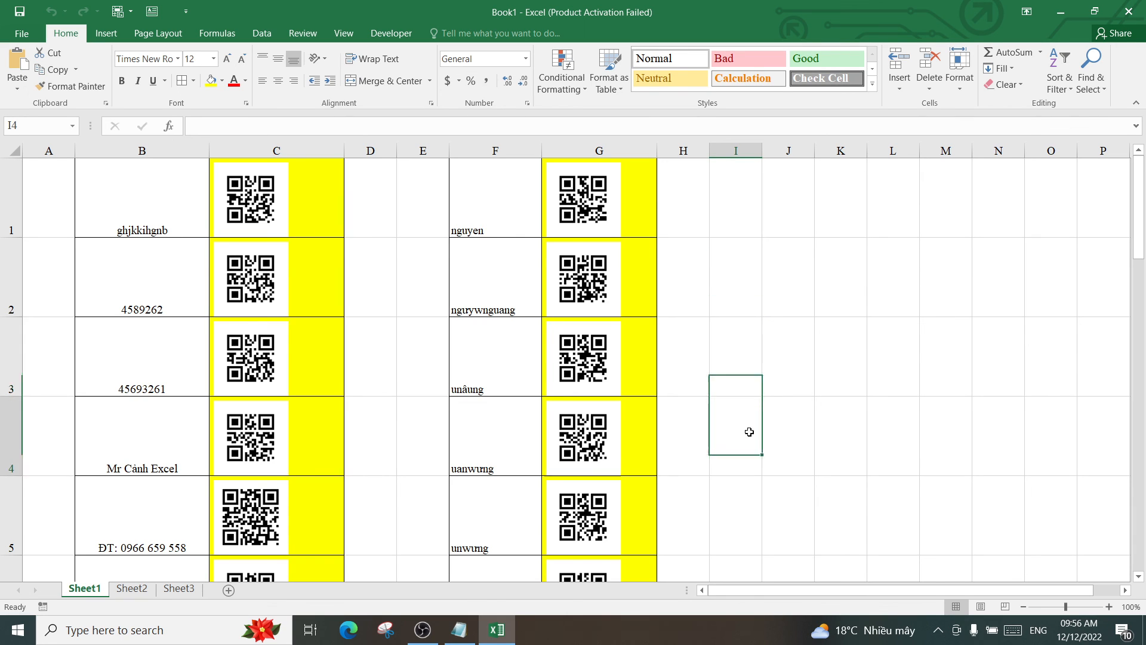